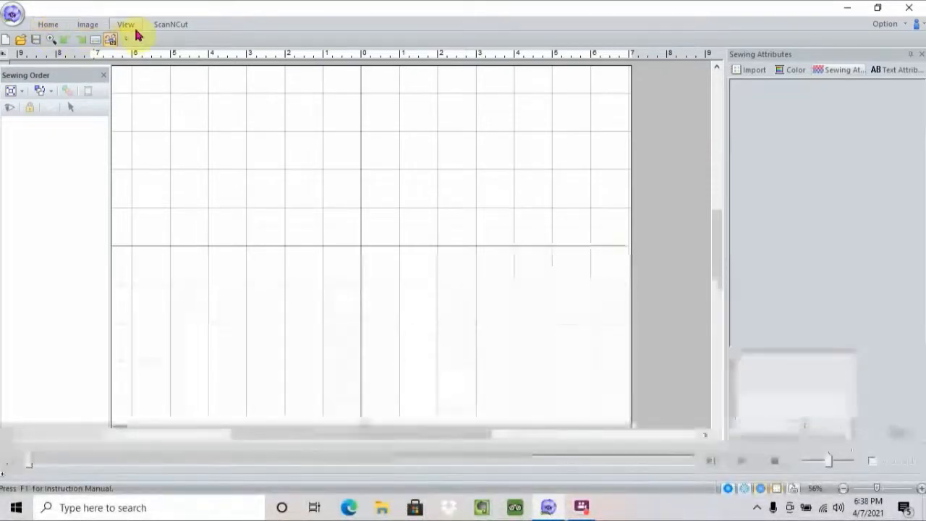
- Open the image file cartoon-funny-monster-face-vector-16972097 from the artwork folder as the background picture
left_click(87, 25)
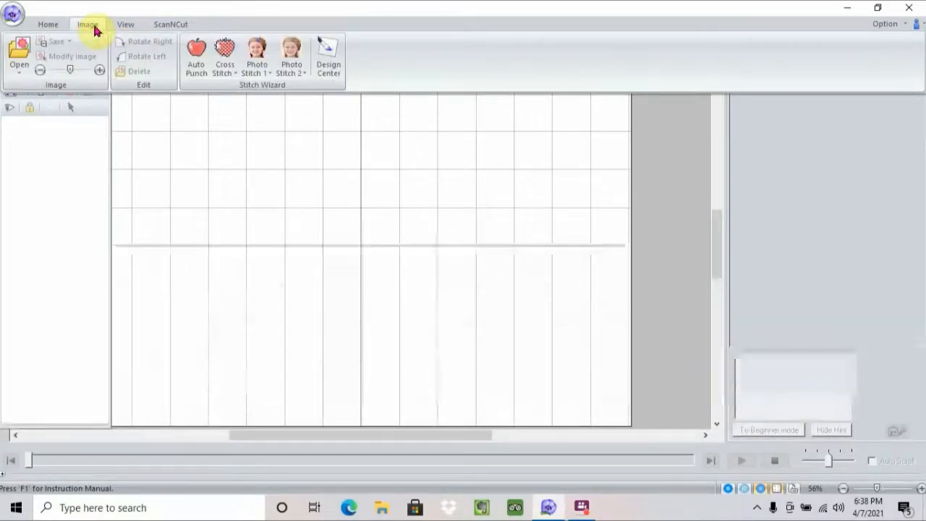
left_click(22, 61)
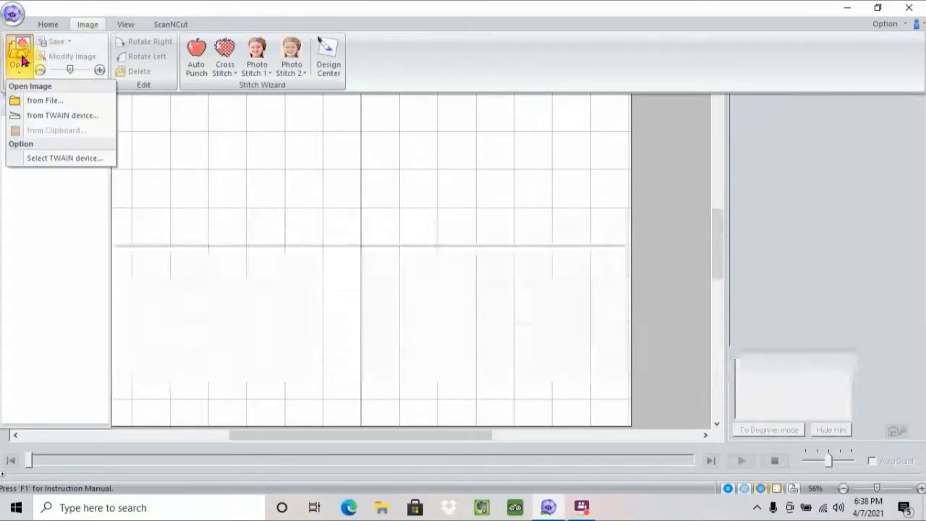
left_click(37, 101)
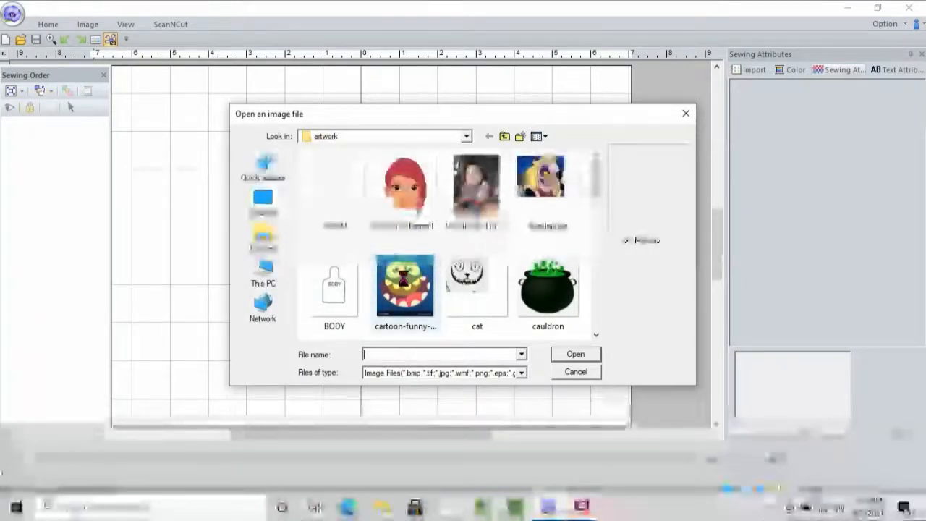
left_click(405, 284)
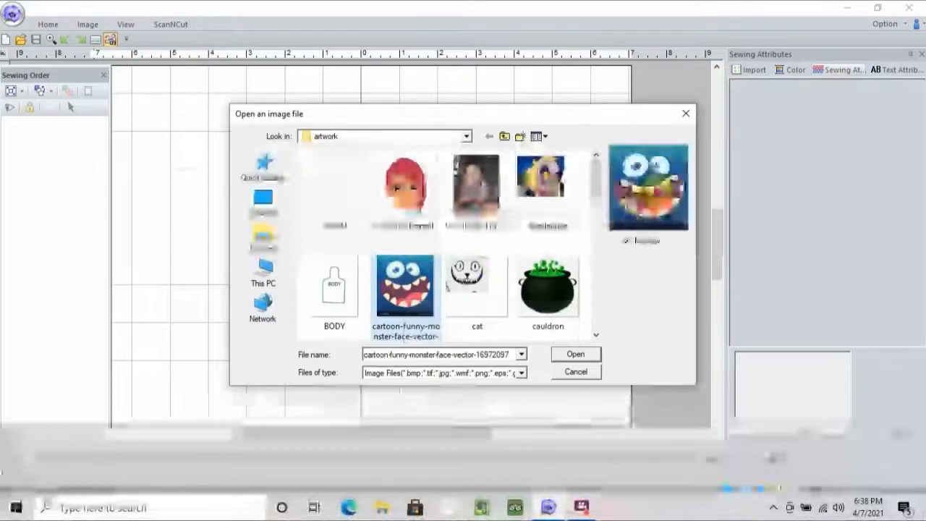
left_click(575, 353)
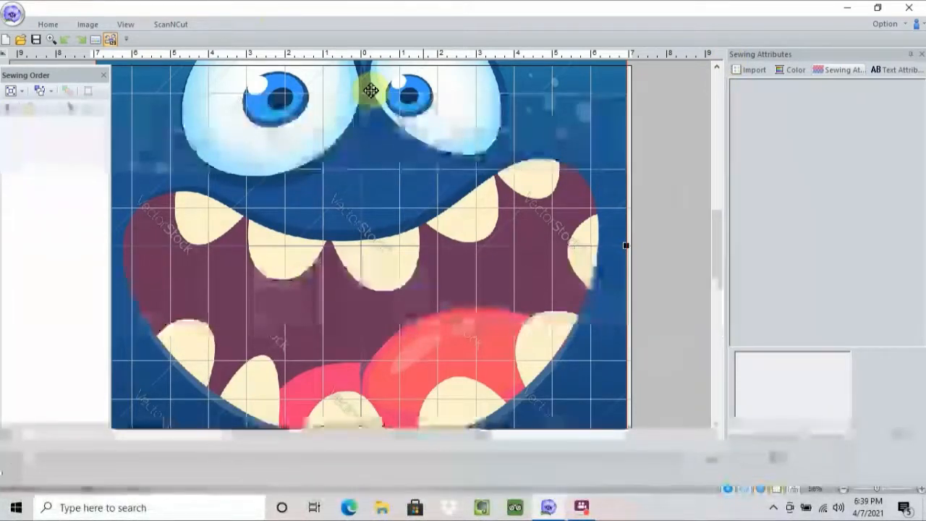
- Shrink the monster picture to about 9.72 by 10.50 inches and move it within the upper part of the design page
left_click(717, 68)
left_click(716, 68)
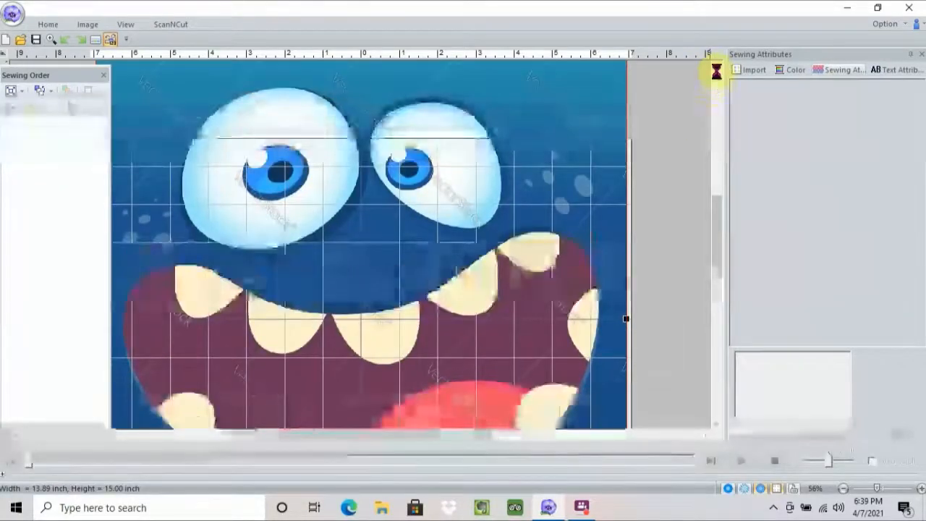
left_click(717, 68)
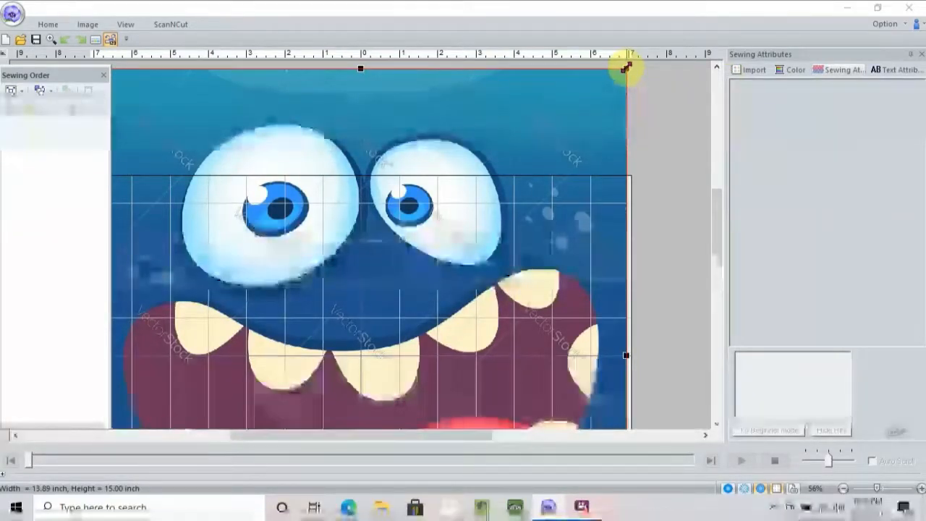
left_click_drag(625, 68, 505, 242)
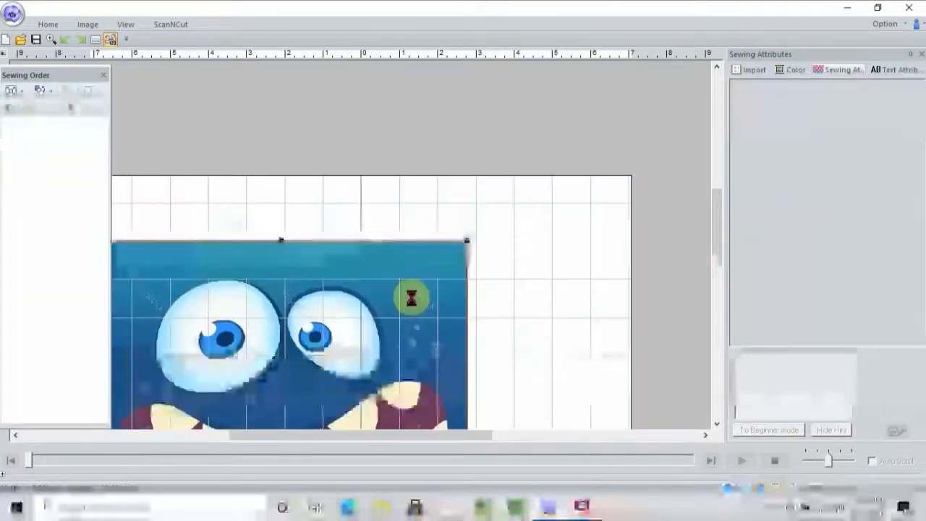
left_click_drag(384, 312, 507, 275)
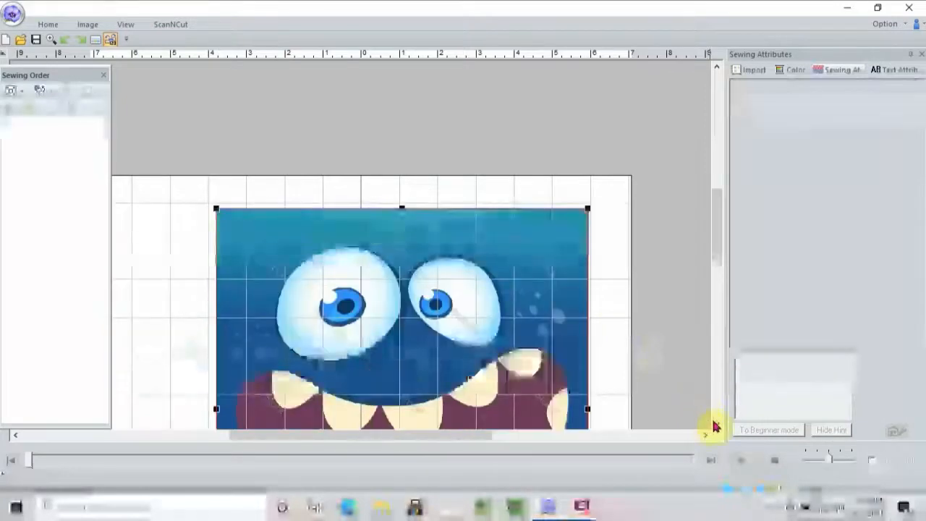
left_click(715, 424)
left_click(715, 424)
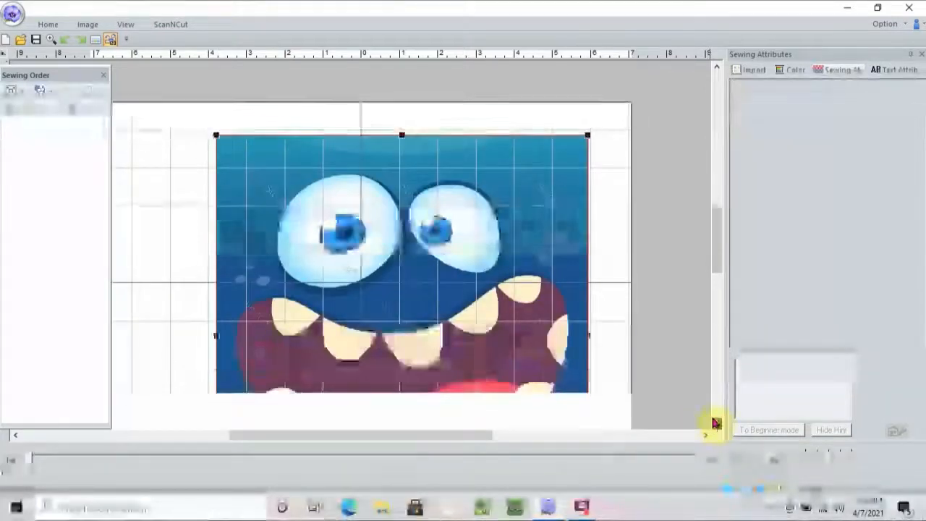
left_click(715, 424)
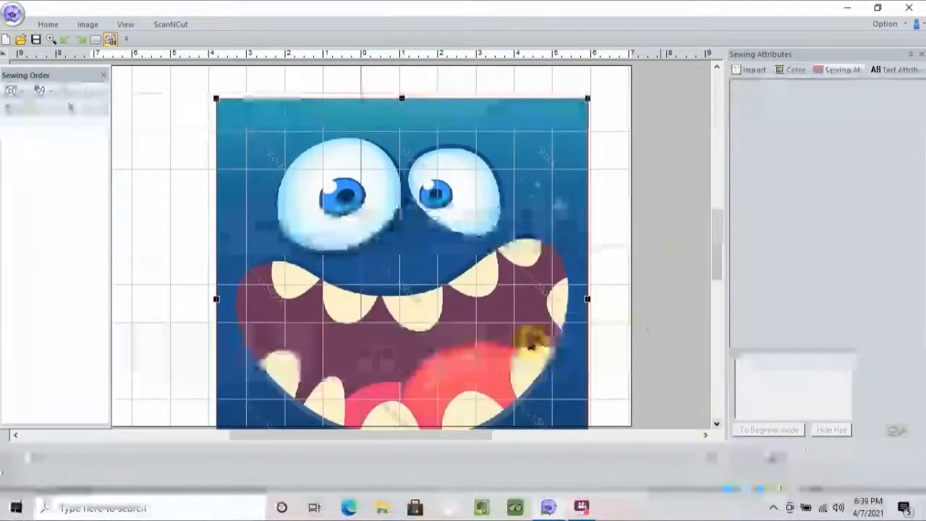
left_click(715, 425)
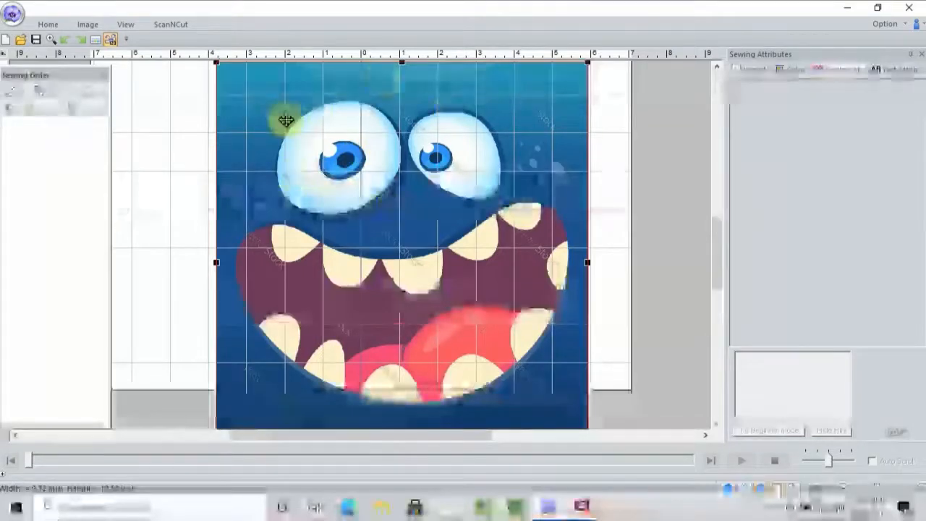
- Draw an egg shape about 3.41 by 3.25 inches over the monster's larger left eye
left_click(47, 23)
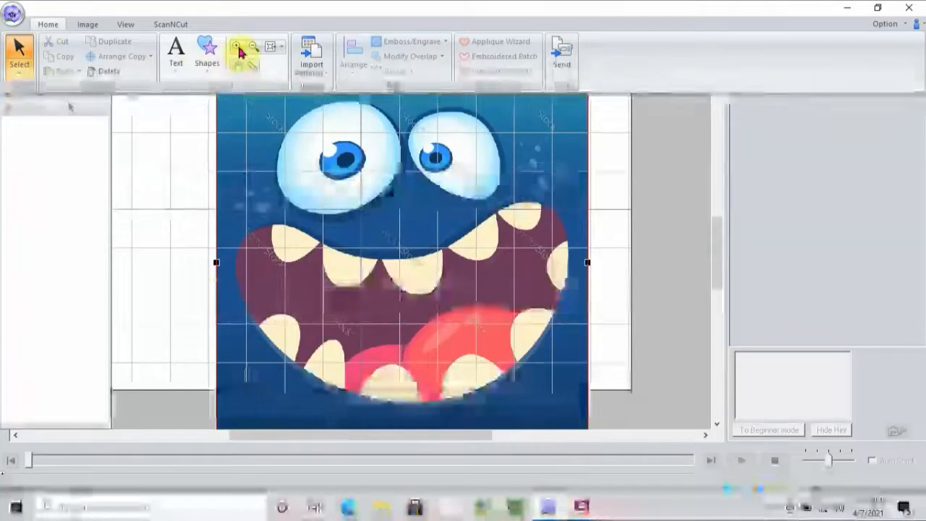
left_click(210, 54)
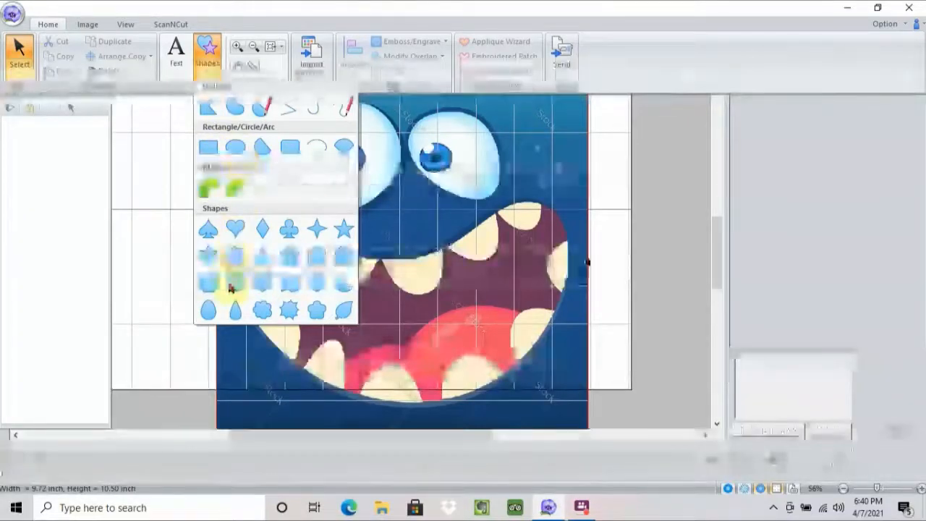
left_click(209, 311)
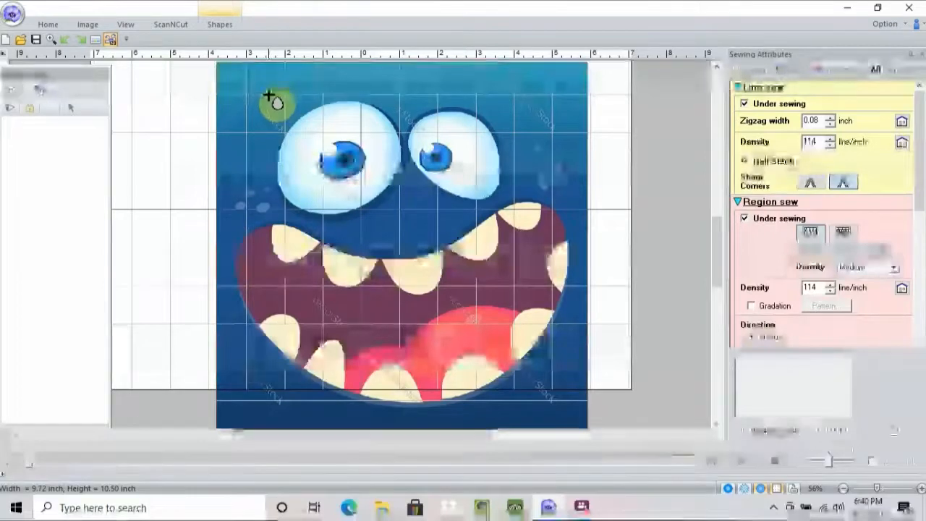
mouse_move(271, 99)
left_mouse_down()
mouse_move(408, 220)
mouse_move(384, 215)
left_mouse_up()
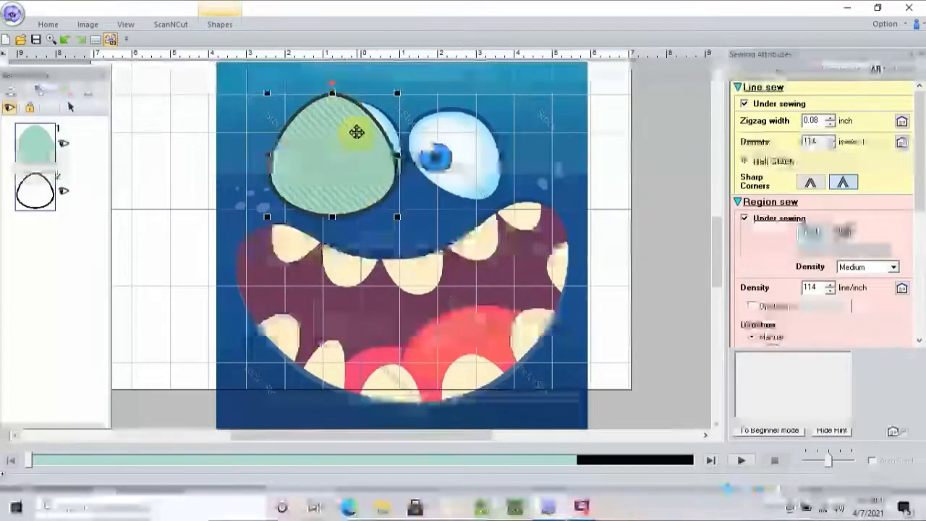
- Reshape the egg outline by pulling a new upper-right point and the right-hand point outward to the left eye's edge
left_click(47, 25)
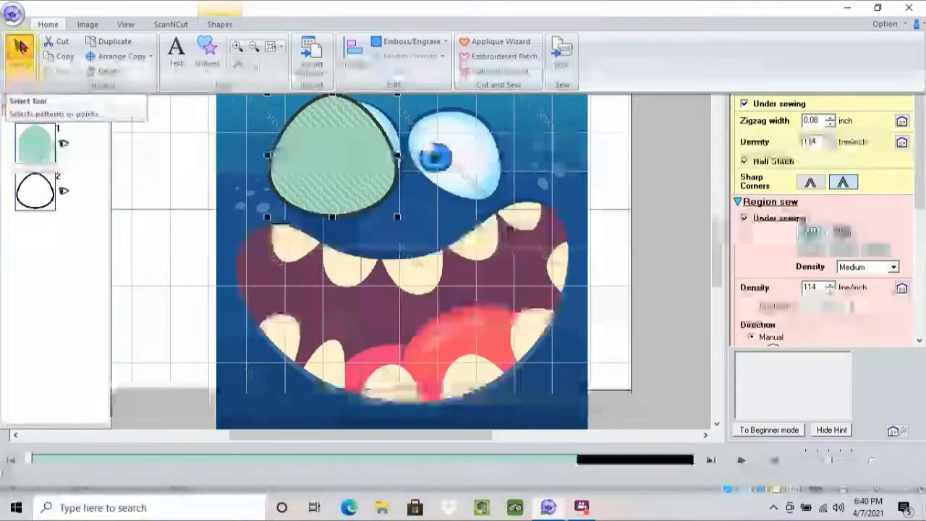
left_click(21, 71)
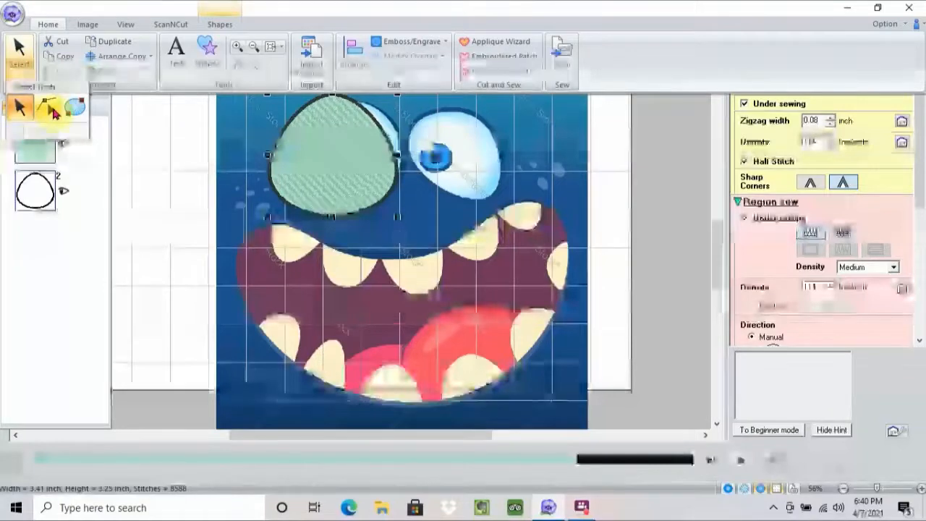
left_click(52, 110)
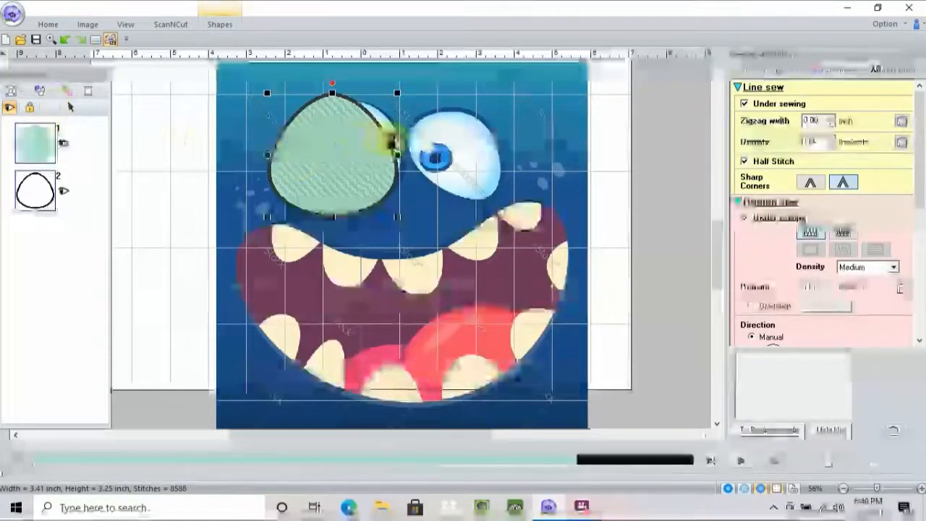
left_click(396, 154)
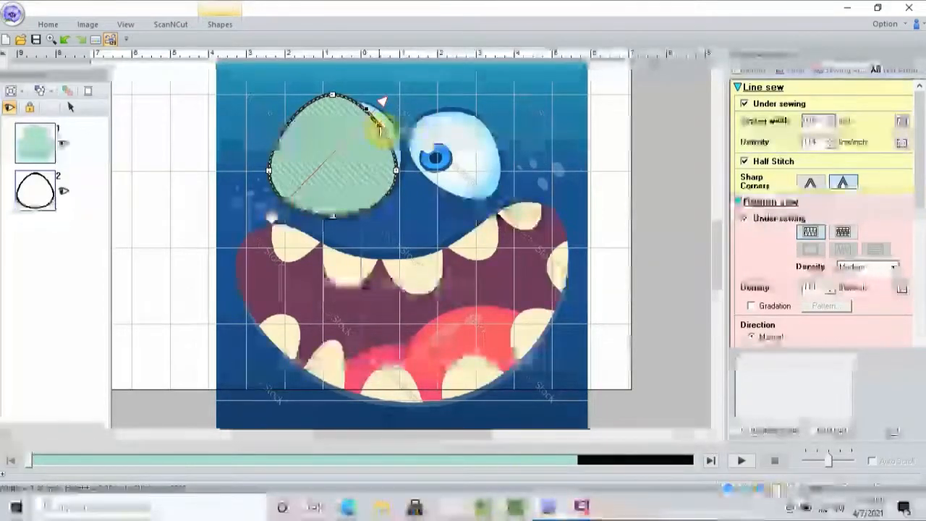
left_click_drag(379, 127, 399, 123)
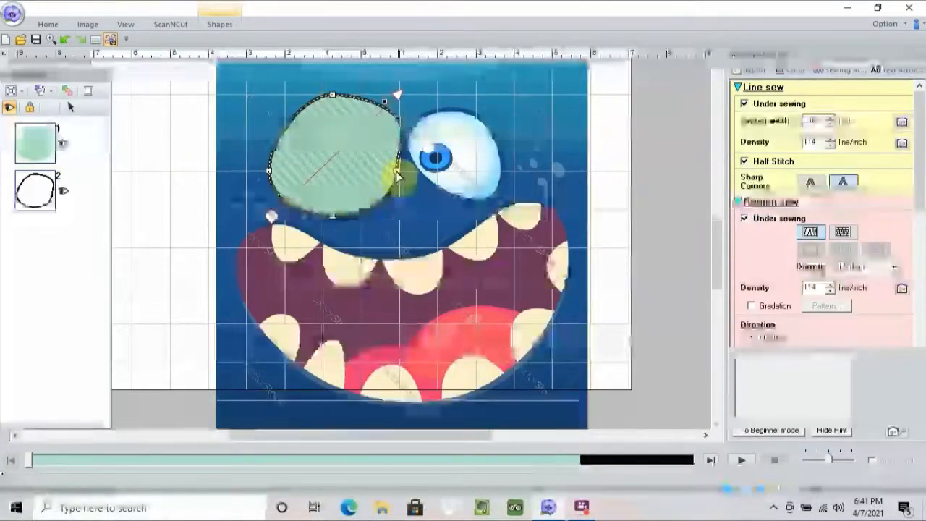
left_click_drag(402, 172, 398, 171)
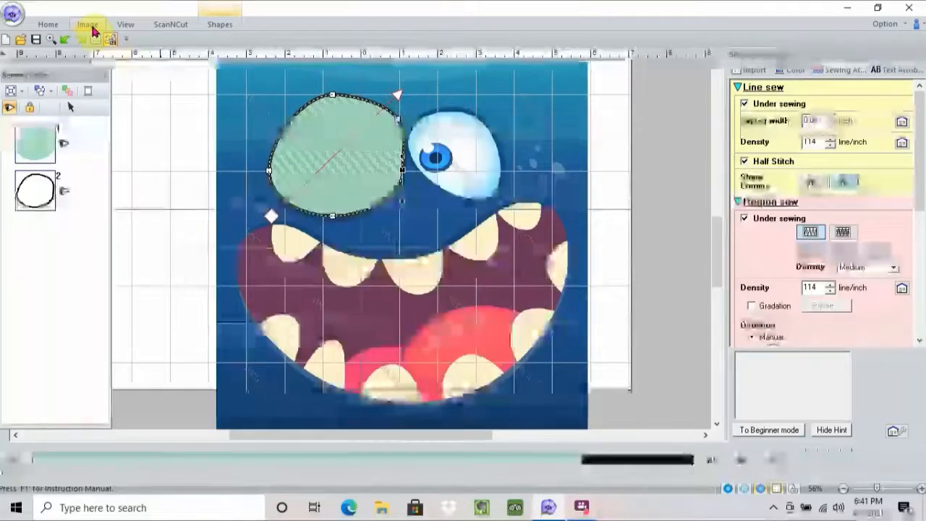
- Switch the display to Stitch view and lower the egg outline's top point to match the top of the left eye
left_click(125, 24)
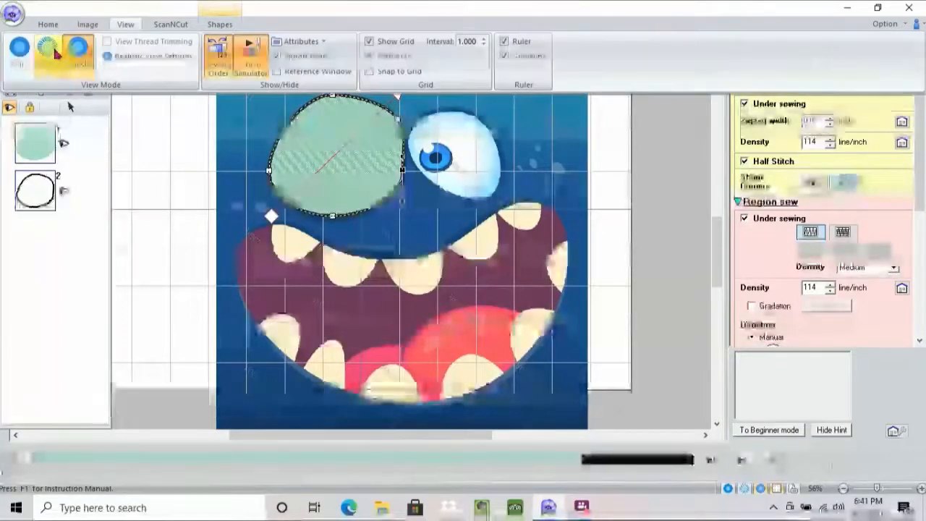
left_click(58, 49)
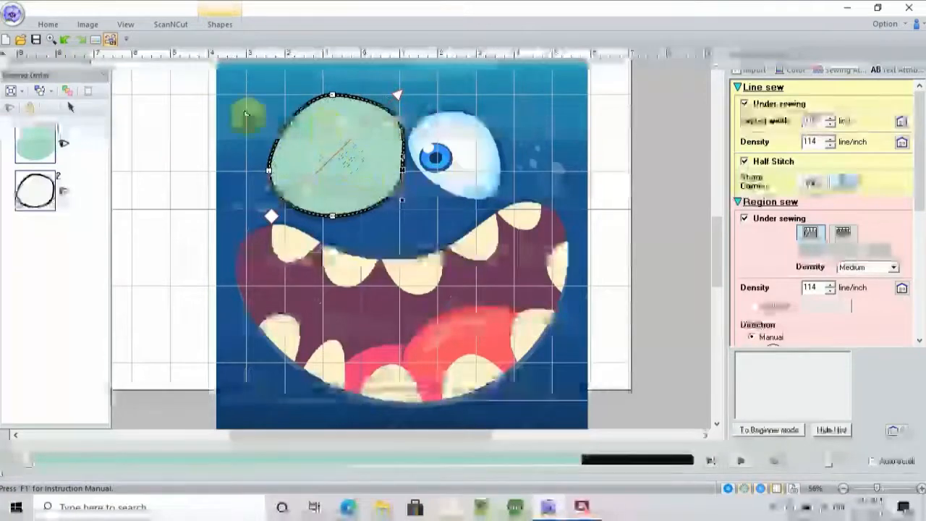
left_click(47, 26)
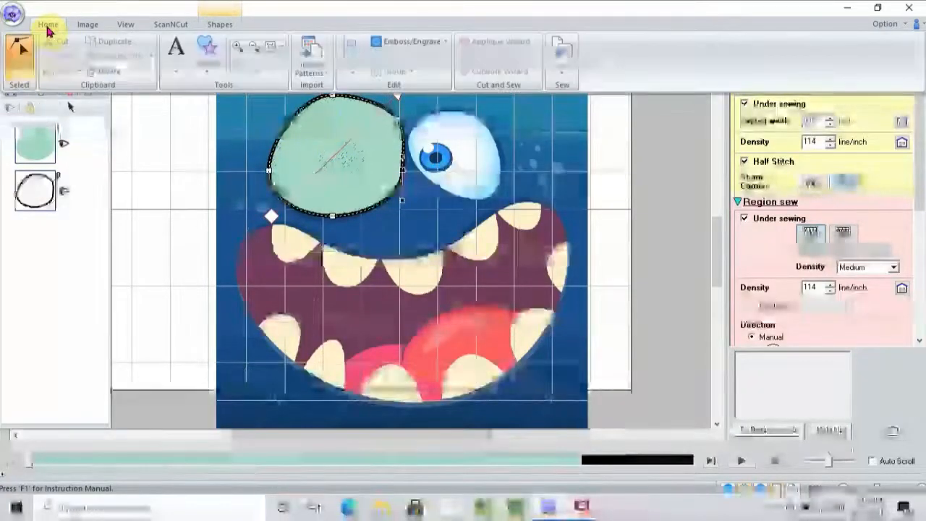
left_click(238, 48)
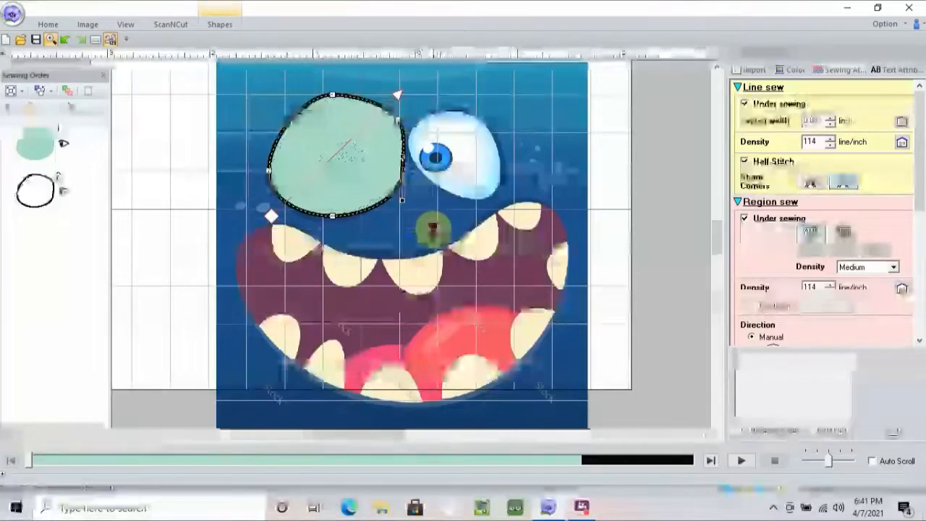
left_click(434, 230)
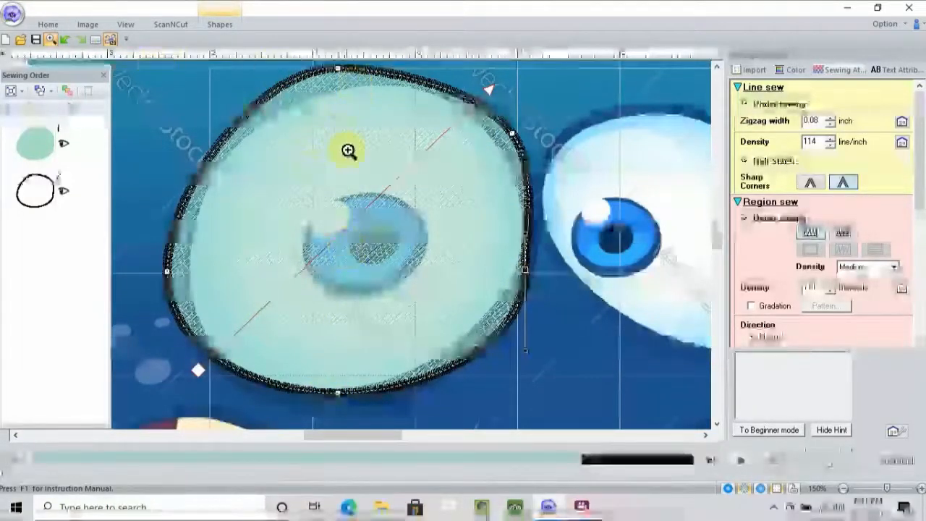
left_click(48, 25)
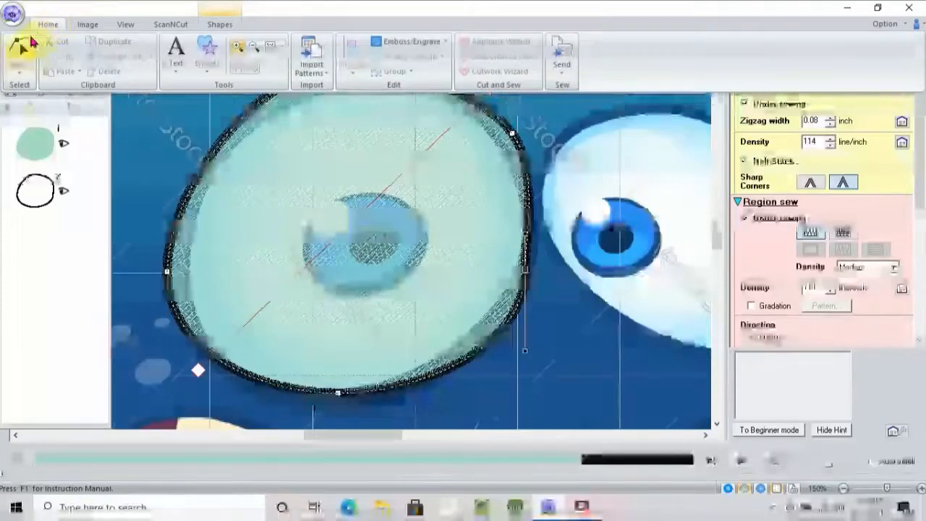
left_click(20, 54)
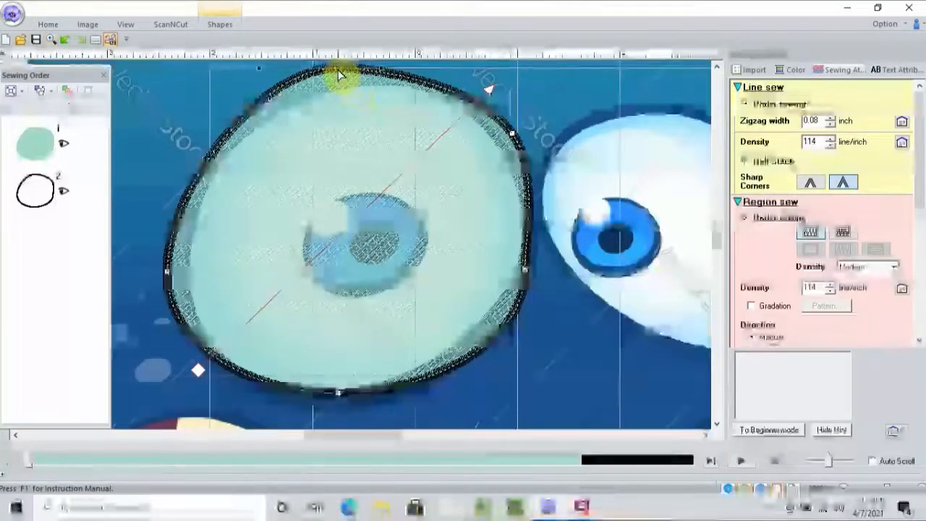
left_click(338, 70)
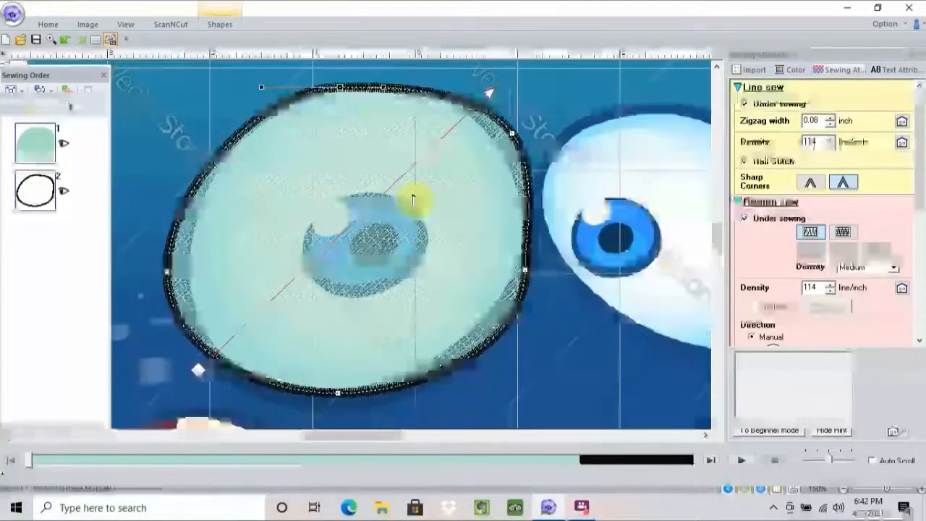
left_click(48, 25)
left_click(213, 26)
left_click(213, 26)
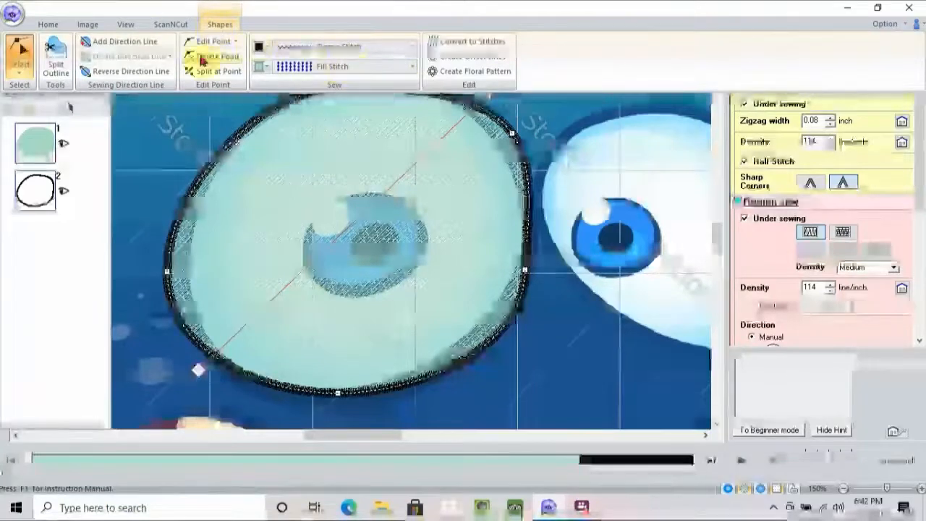
left_click(217, 26)
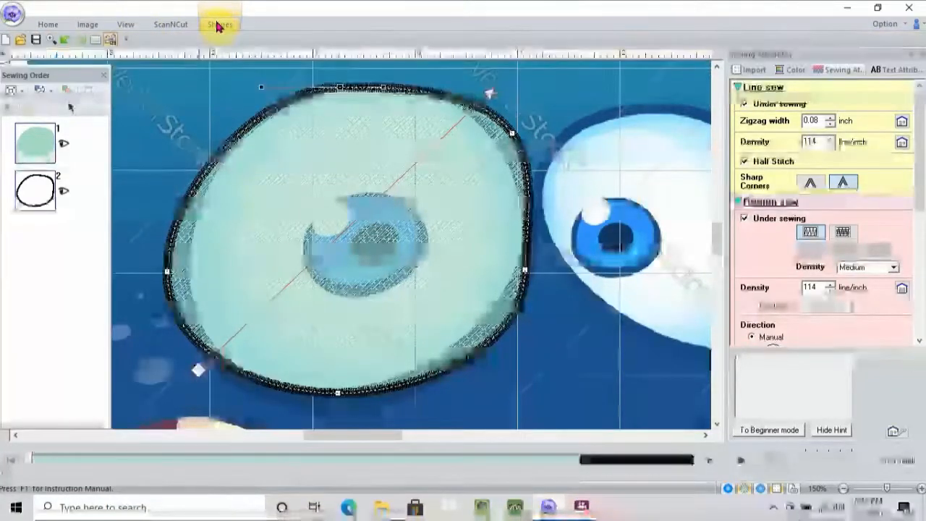
- Draw an oval about 1.30 by 0.99 inches over the iris of the larger left eye
left_click(49, 24)
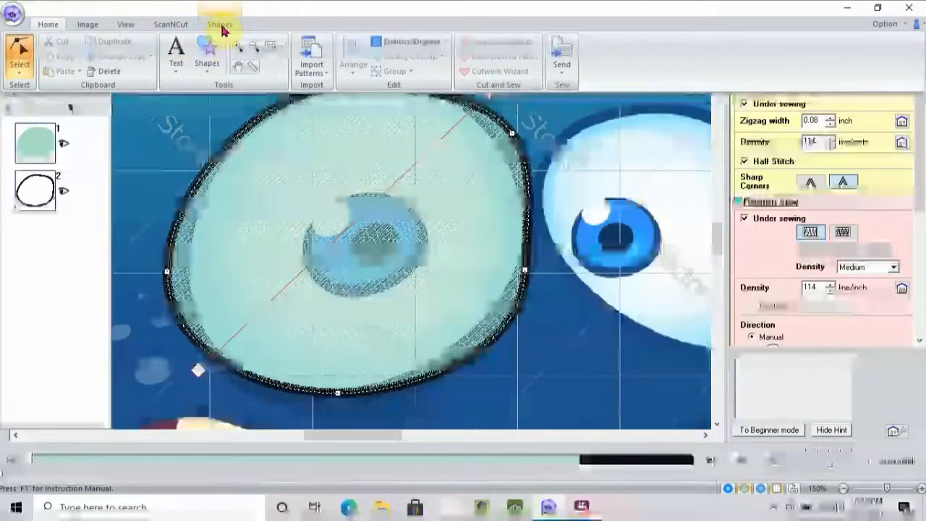
left_click(209, 76)
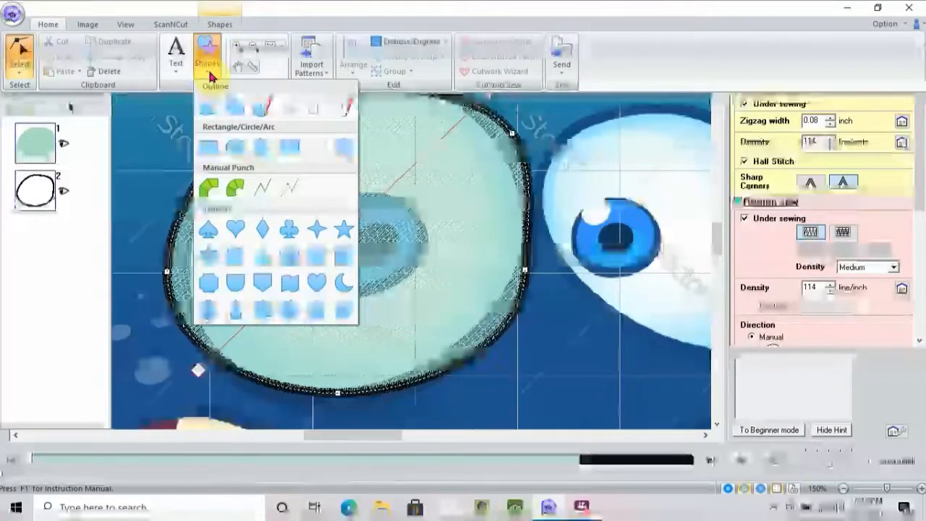
left_click(235, 147)
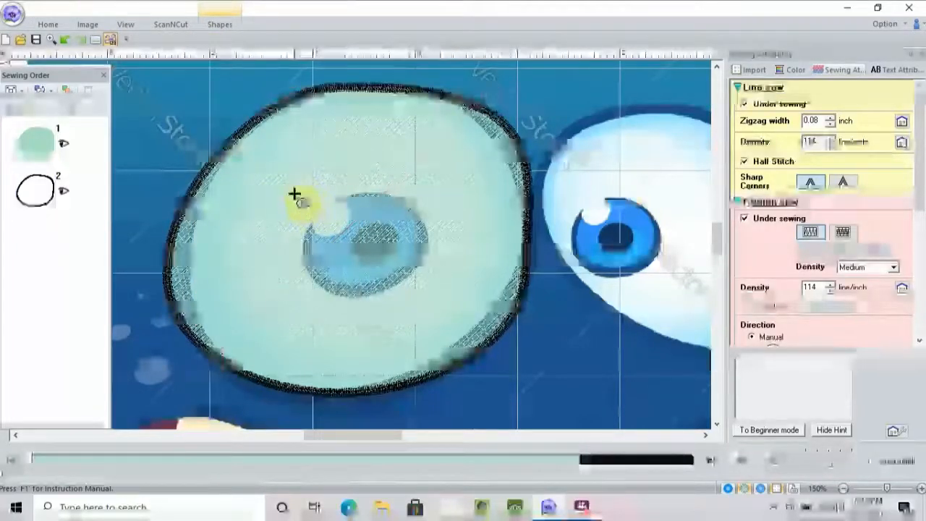
left_click_drag(295, 197, 306, 211)
mouse_move(418, 287)
left_mouse_down()
mouse_move(437, 297)
mouse_move(427, 297)
left_mouse_up()
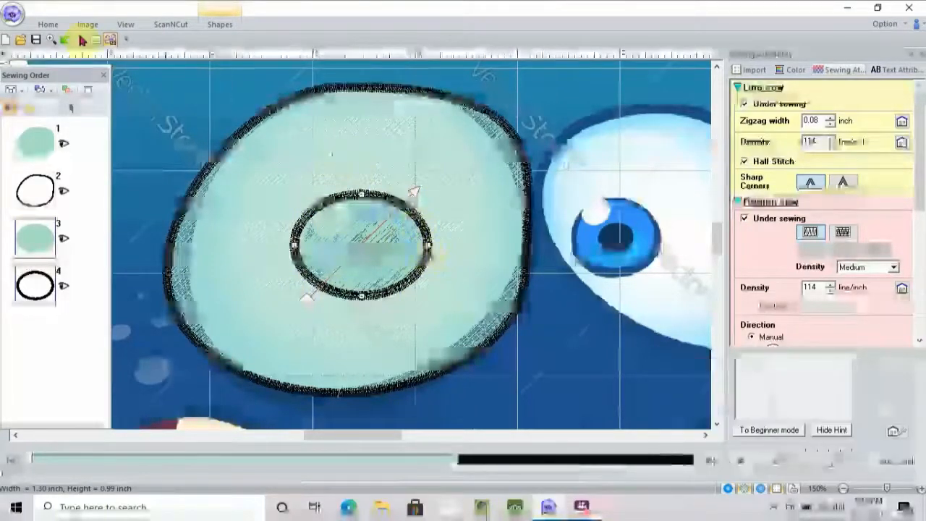
- Select the iris oval as a whole object and set its outline to not sewn, keeping the fill stitch
left_click(48, 24)
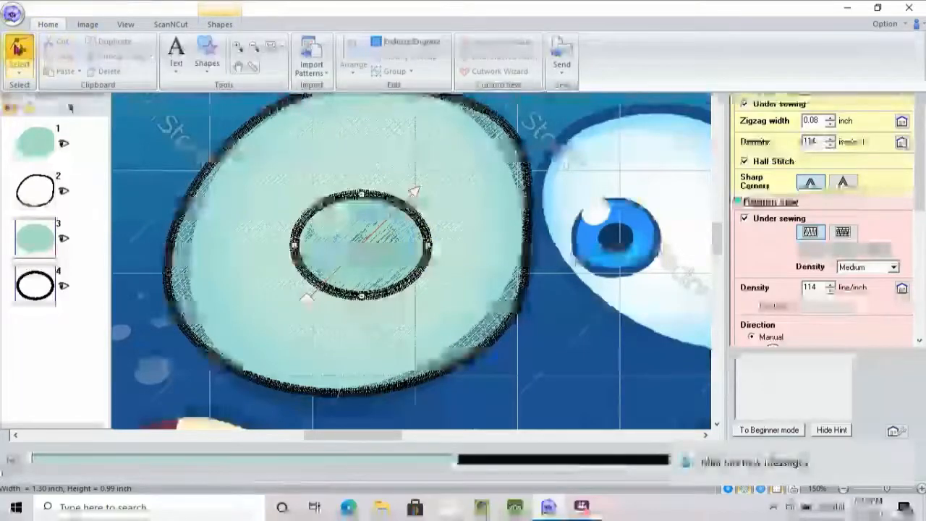
left_click(19, 49)
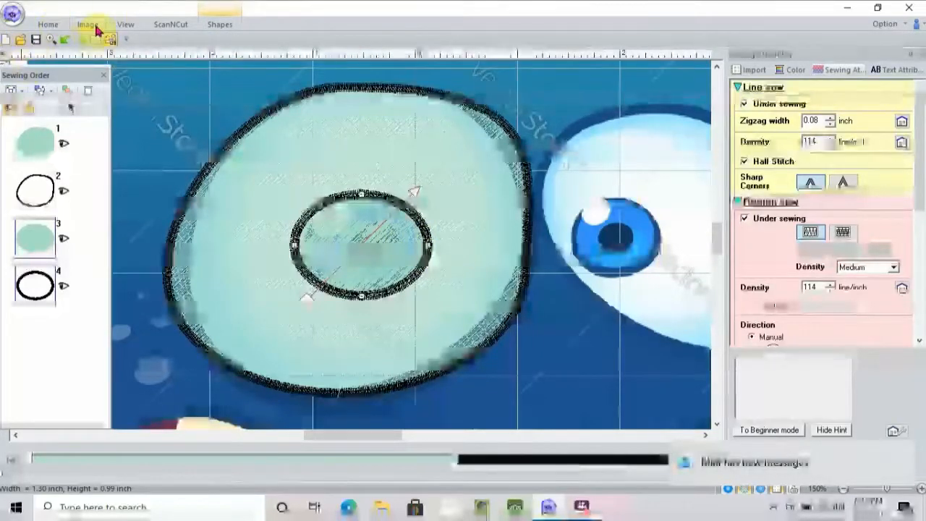
left_click(49, 22)
left_click(21, 79)
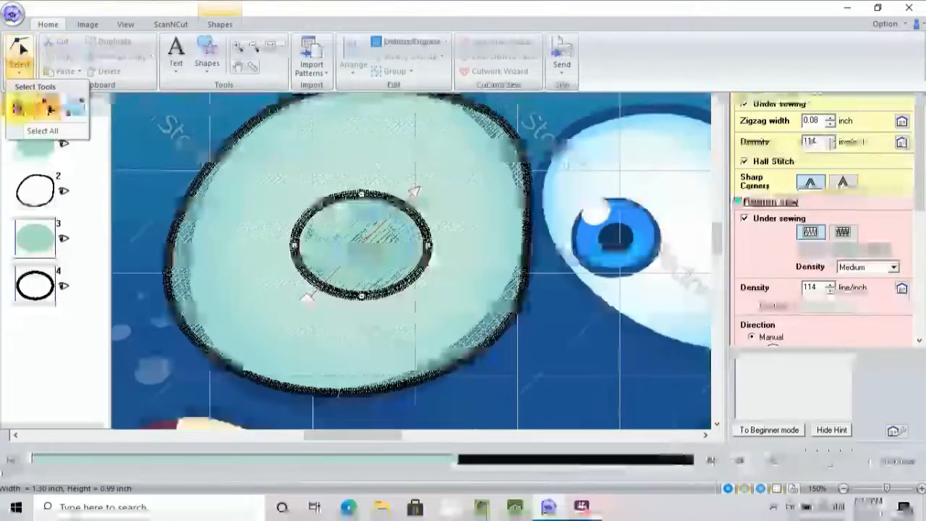
left_click(25, 98)
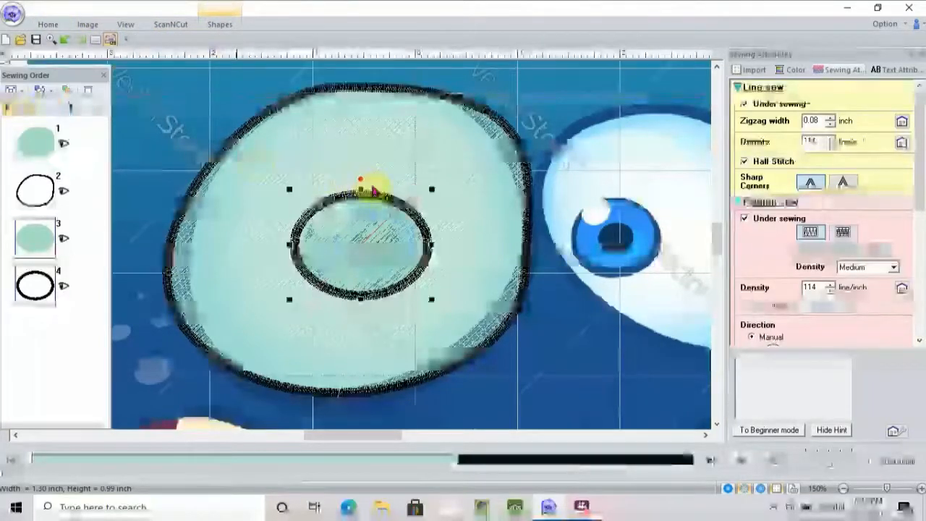
left_click(231, 27)
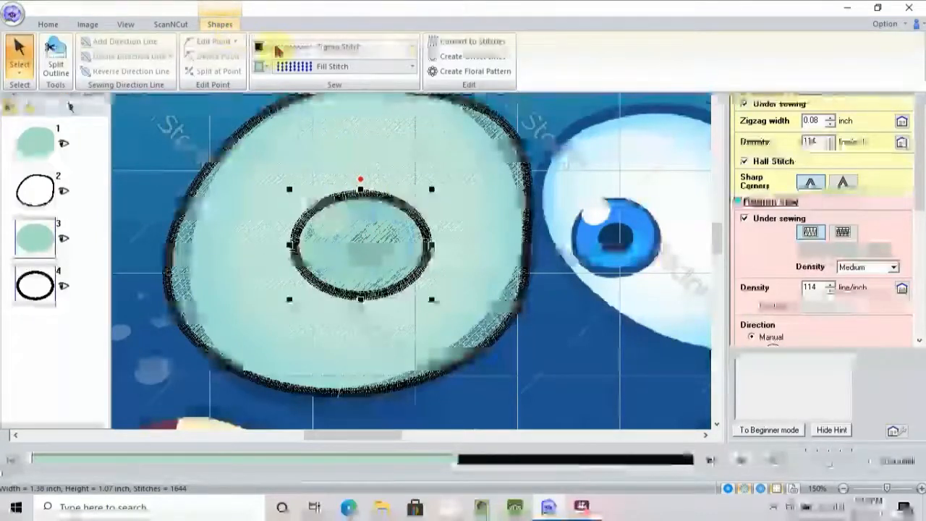
left_click(412, 47)
left_click(377, 65)
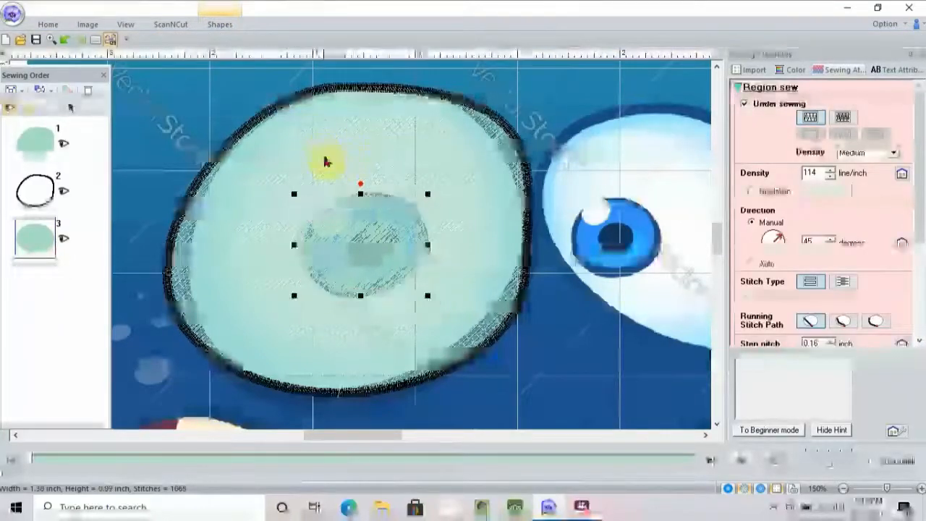
- Change the iris oval's fill stitch color to blue
left_click(221, 25)
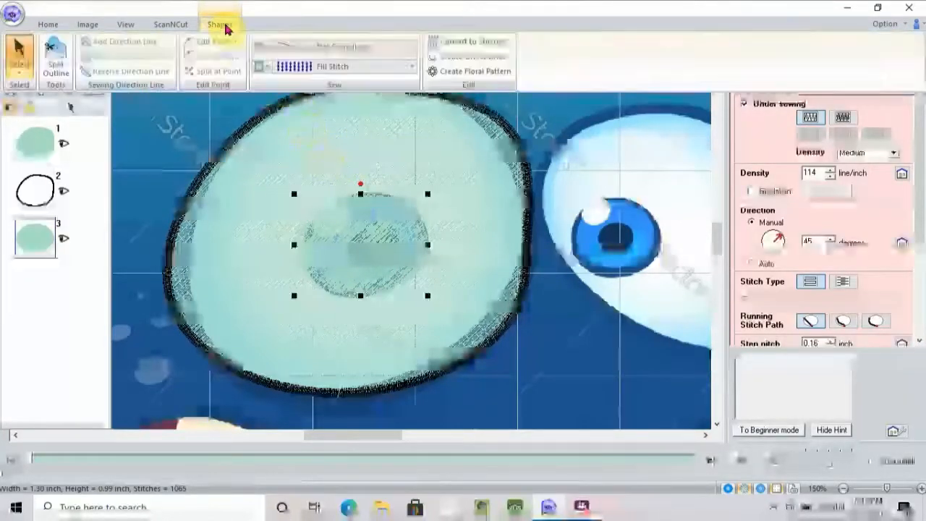
left_click(259, 67)
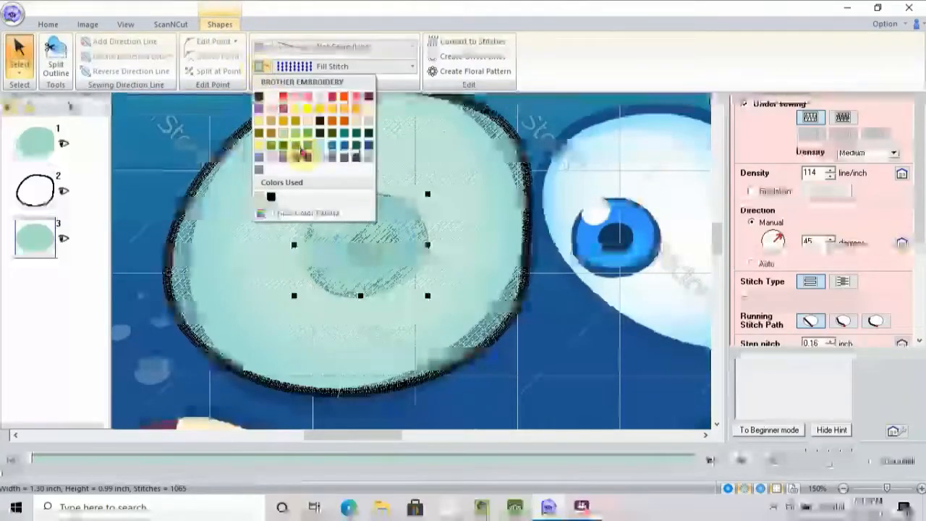
left_click(346, 149)
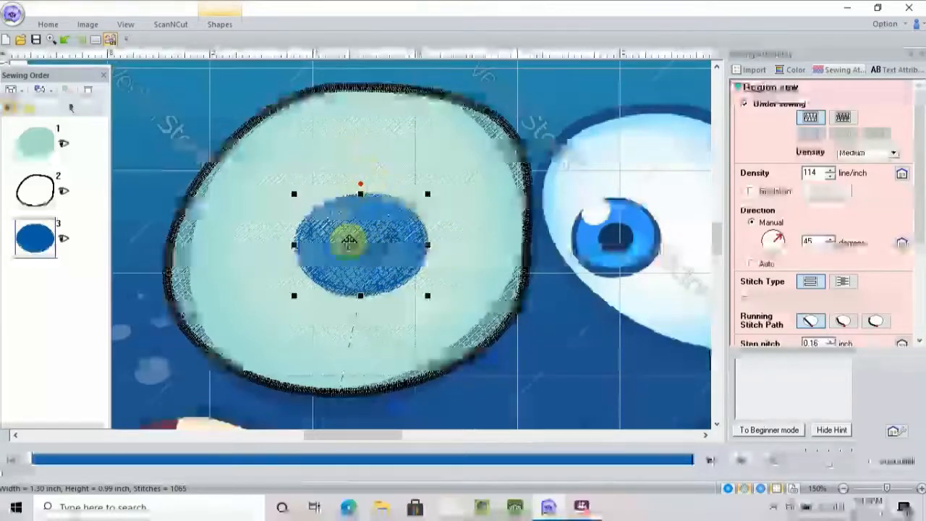
- Remove the overlap between the egg-shaped eye and the iris oval inside it
left_click(359, 145)
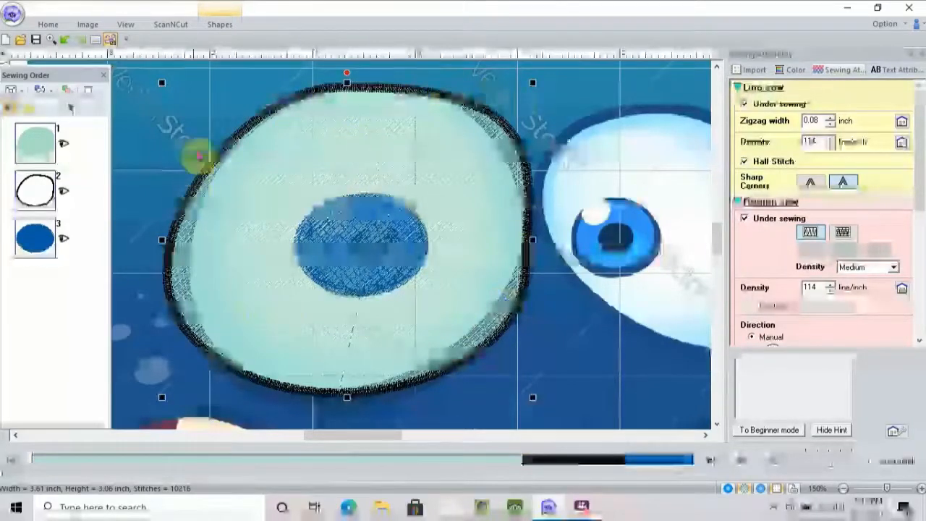
left_click(54, 27)
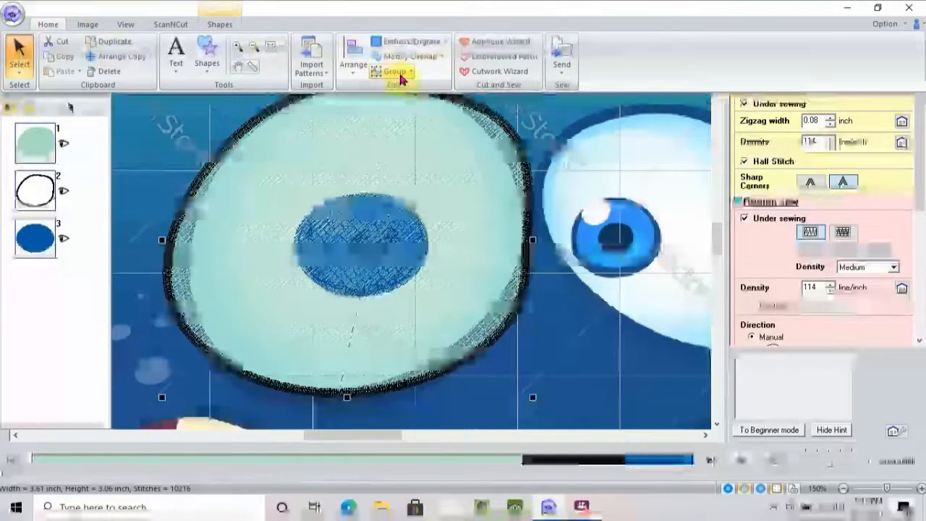
left_click(416, 56)
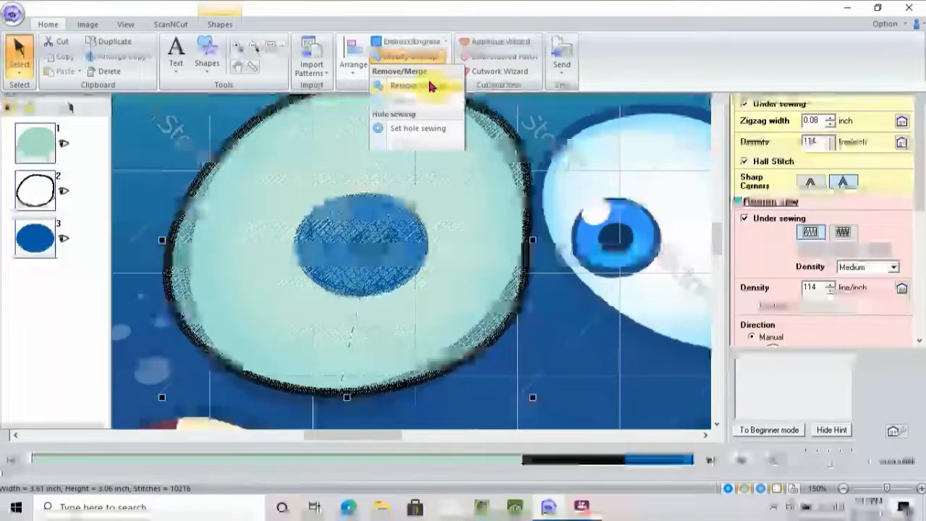
left_click(425, 87)
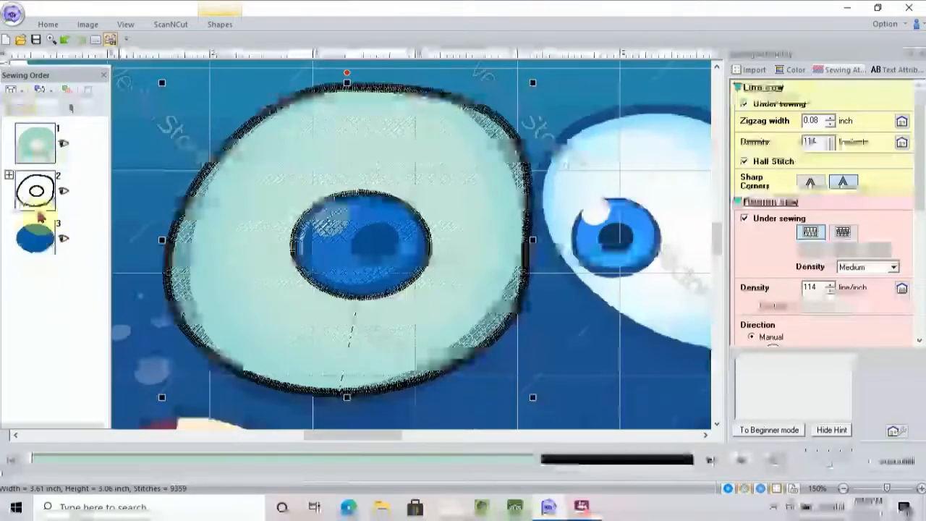
left_click(37, 185)
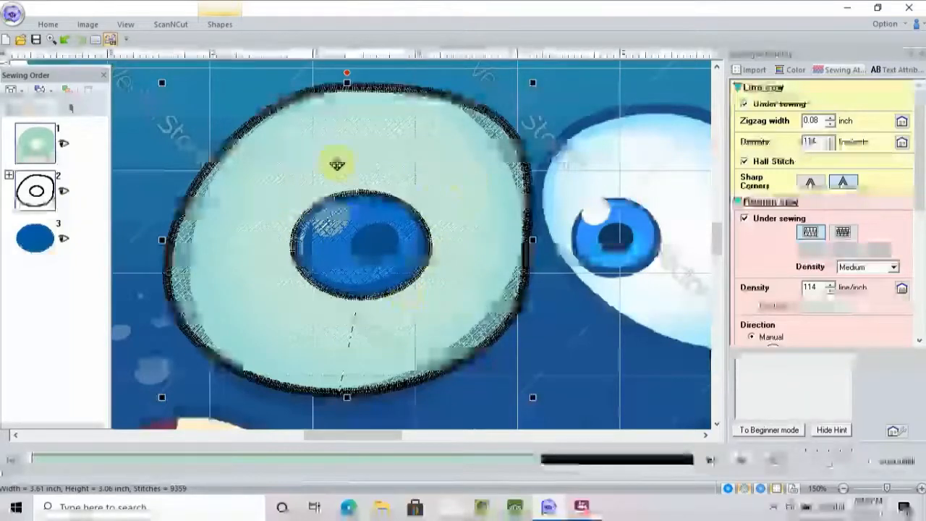
left_click(368, 253)
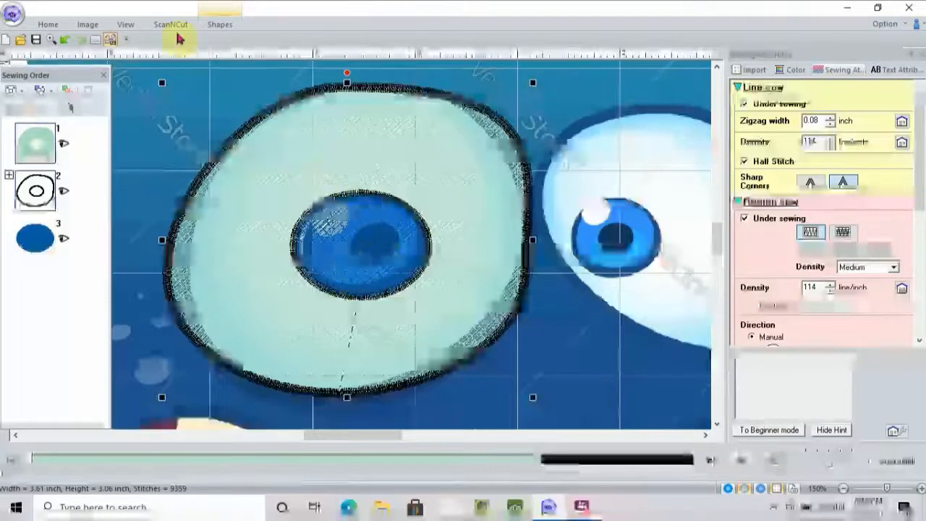
- Draw an oval about 0.57 by 0.43 inches over the pupil inside the blue iris
left_click(47, 25)
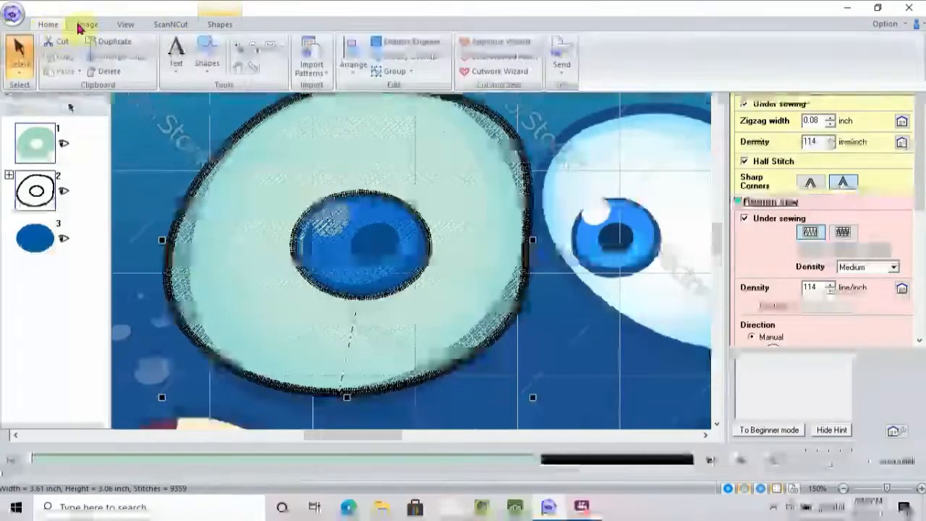
left_click(207, 67)
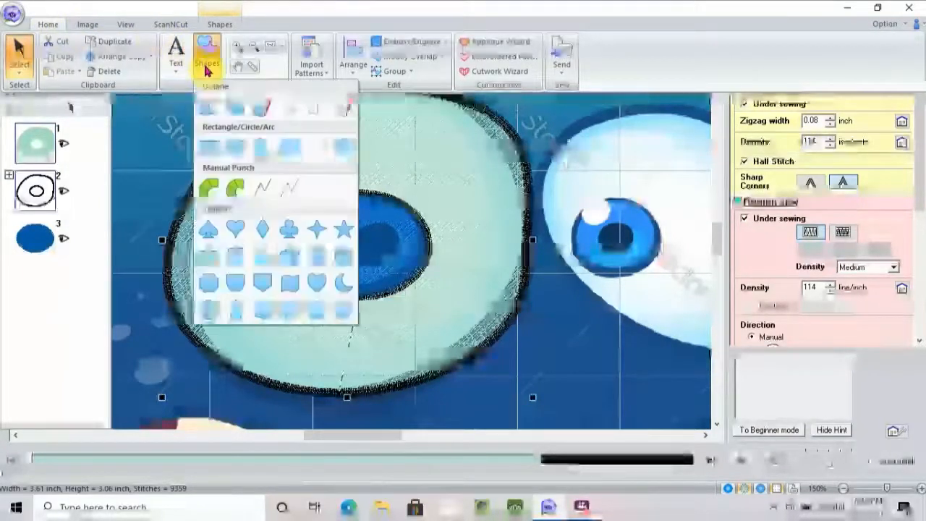
left_click(234, 156)
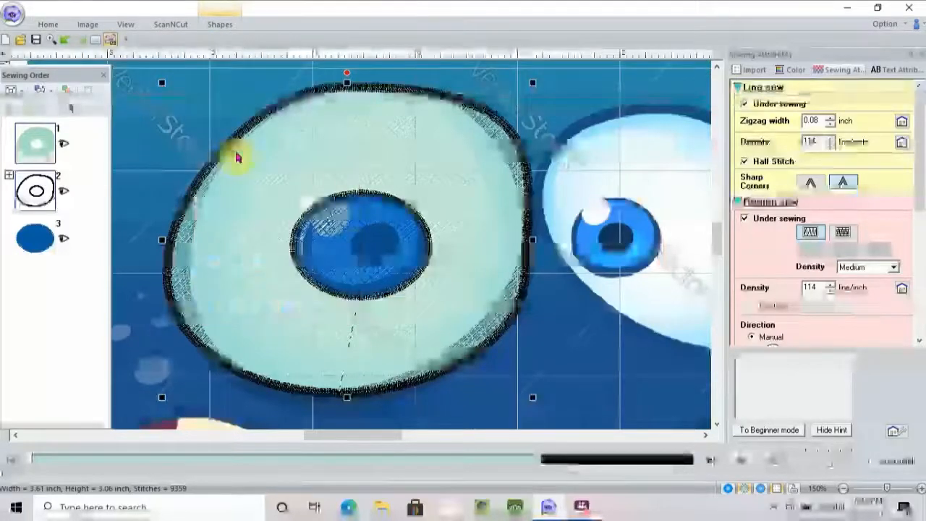
left_click_drag(347, 221, 407, 268)
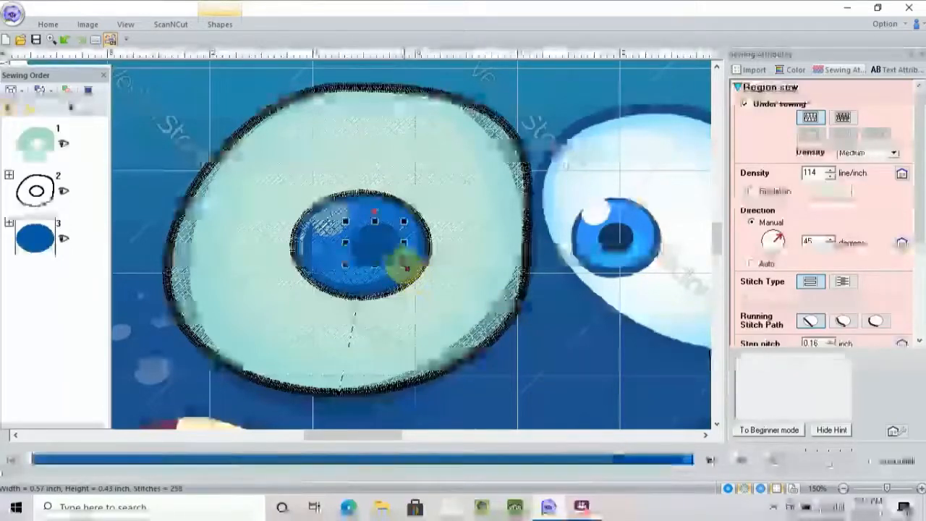
- Change the pupil oval's fill stitch color to black
left_click(221, 25)
left_click(258, 68)
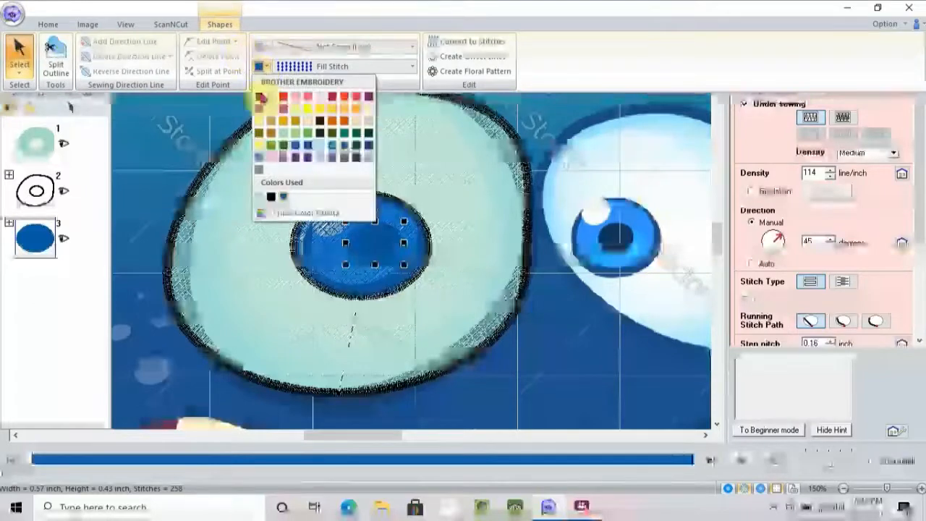
left_click(259, 96)
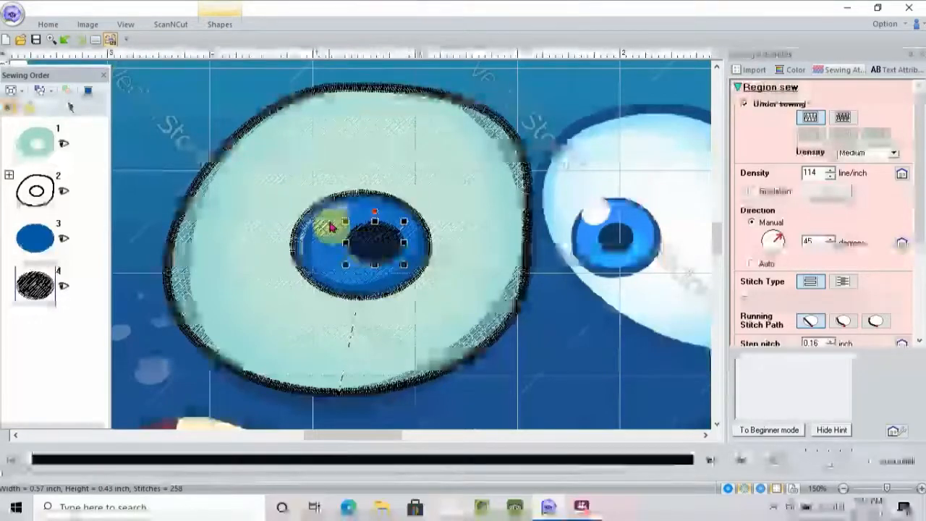
- Draw an oval about 0.45 by 0.28 inches over the highlight at the iris's upper left
left_click(220, 26)
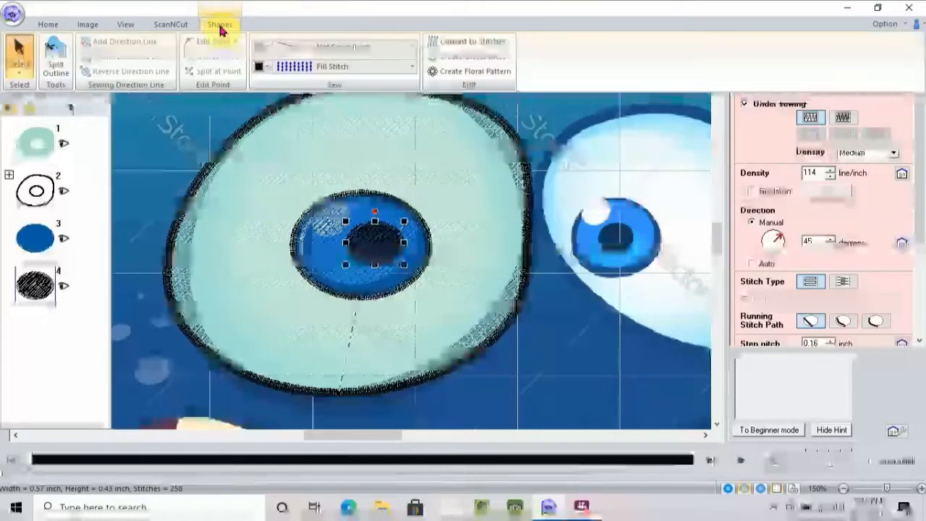
left_click(218, 26)
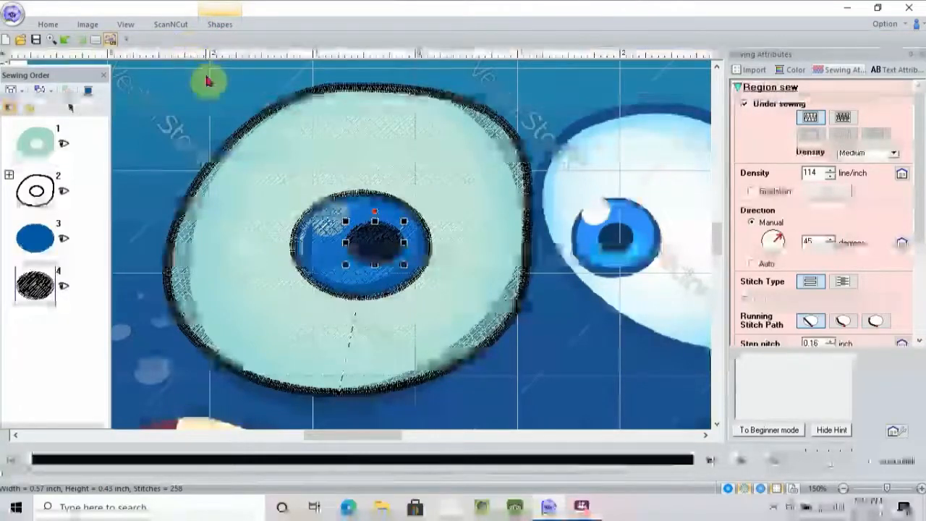
left_click(46, 24)
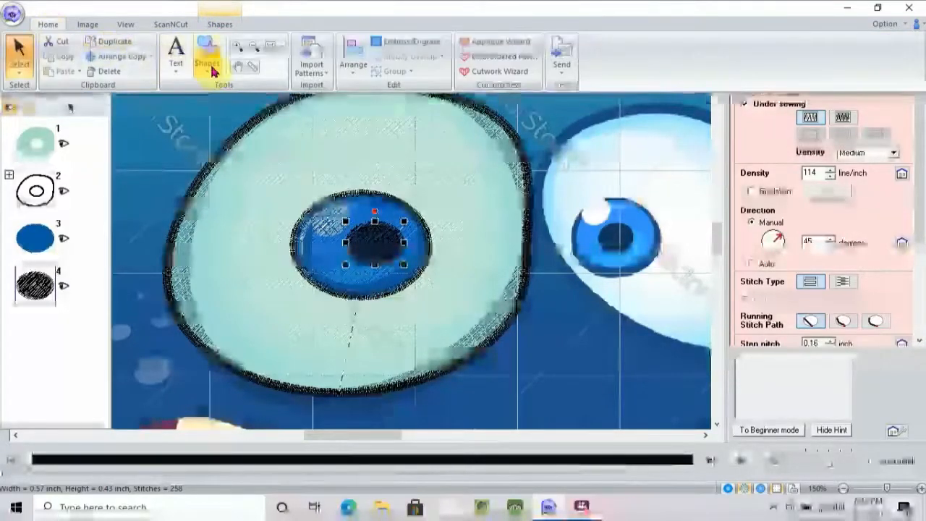
left_click(213, 71)
left_click(238, 150)
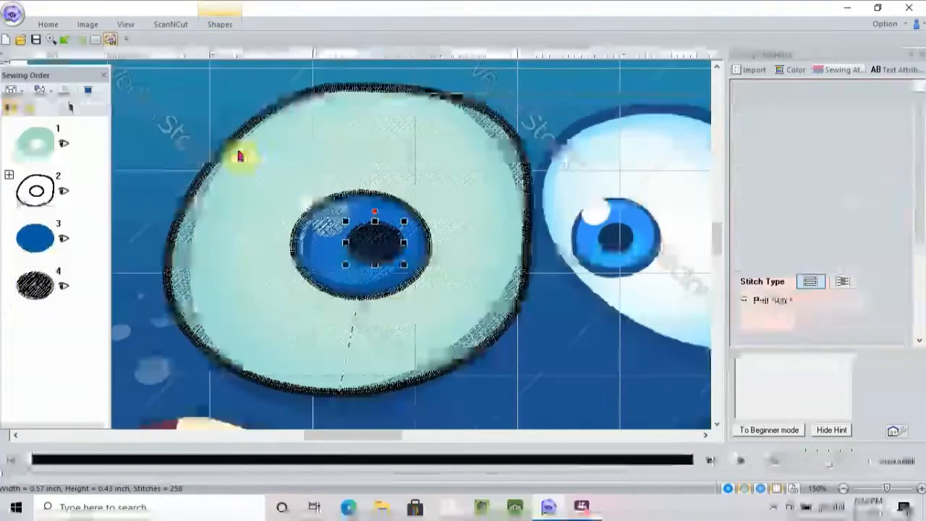
left_click_drag(307, 217, 349, 229)
left_click_drag(370, 220, 370, 247)
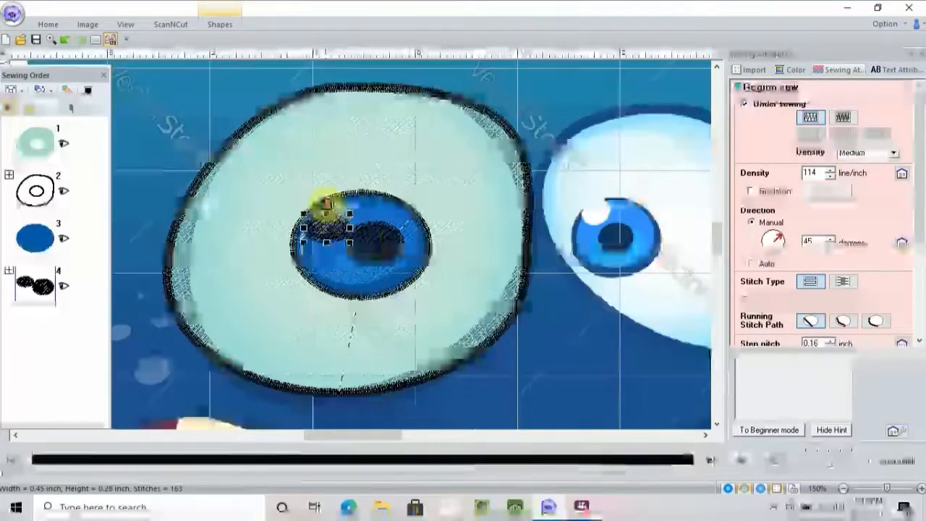
- Rotate the highlight oval 30 degrees counterclockwise and move it up onto the iris's upper-left edge
left_click_drag(327, 214, 331, 233)
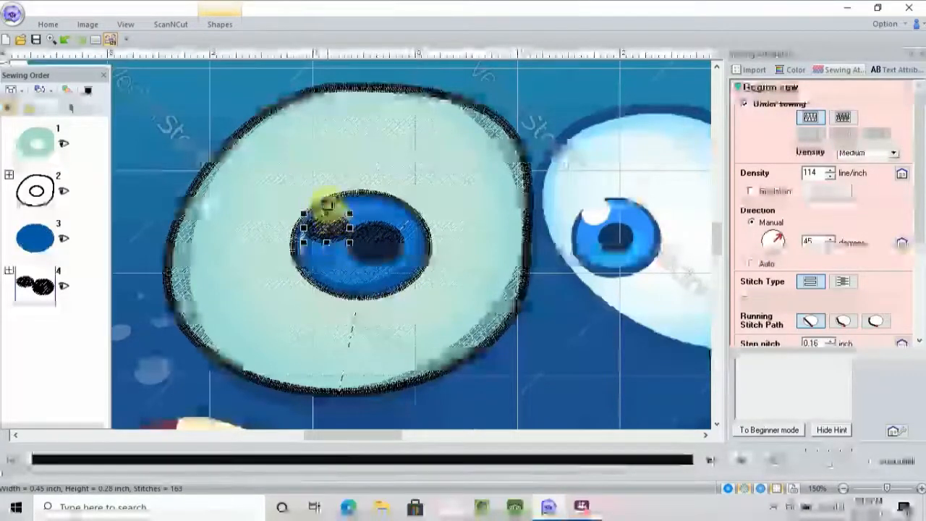
left_click_drag(315, 191, 304, 187)
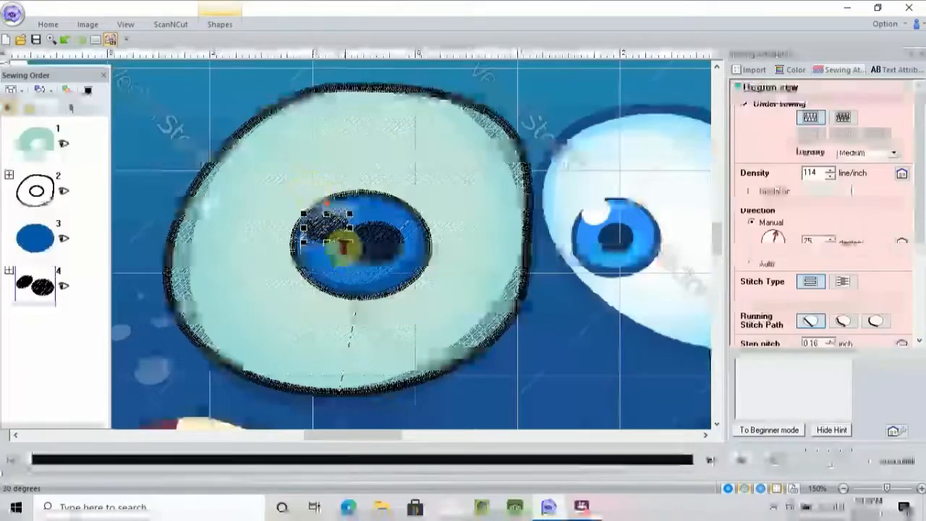
left_click_drag(337, 242, 339, 223)
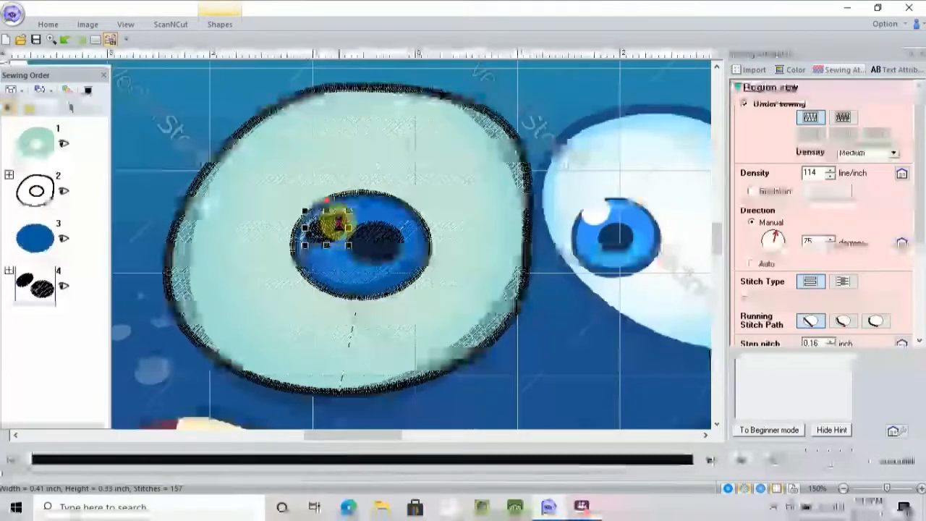
- Change the fill stitch color of the highlight oval on the iris to white
left_click(228, 25)
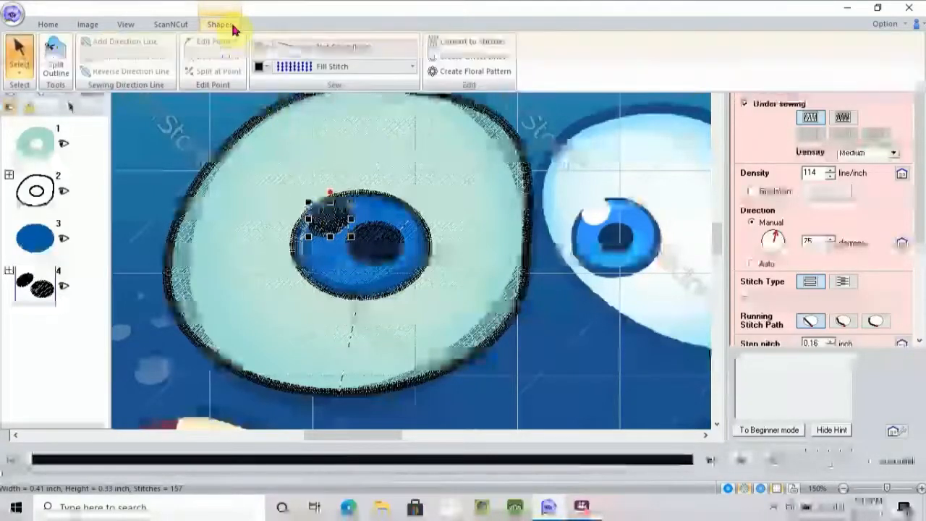
left_click(261, 68)
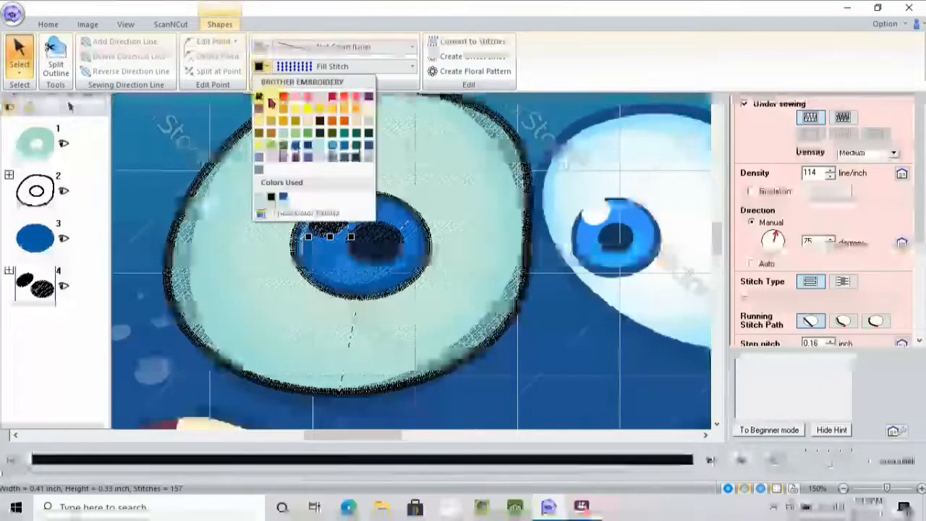
left_click(264, 98)
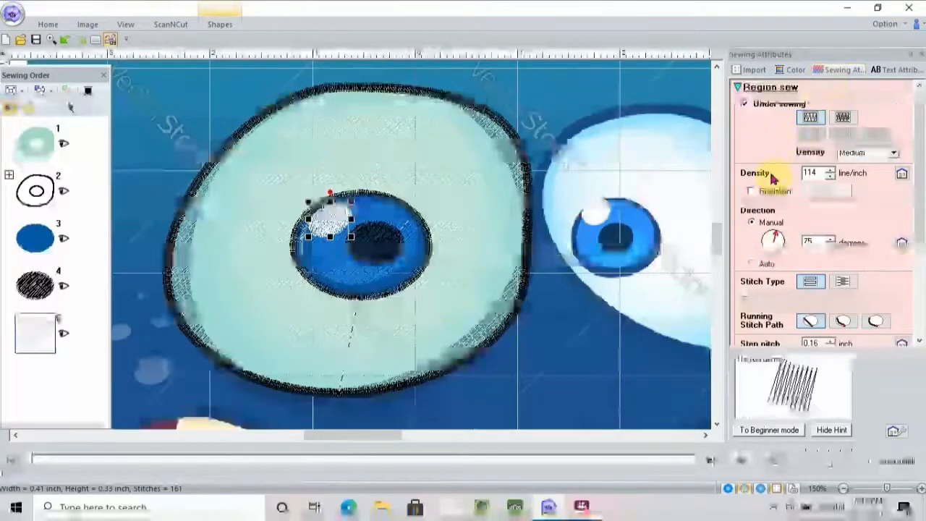
- Set the highlight oval's under sewing density to Light and turn off its under sewing
left_click(895, 153)
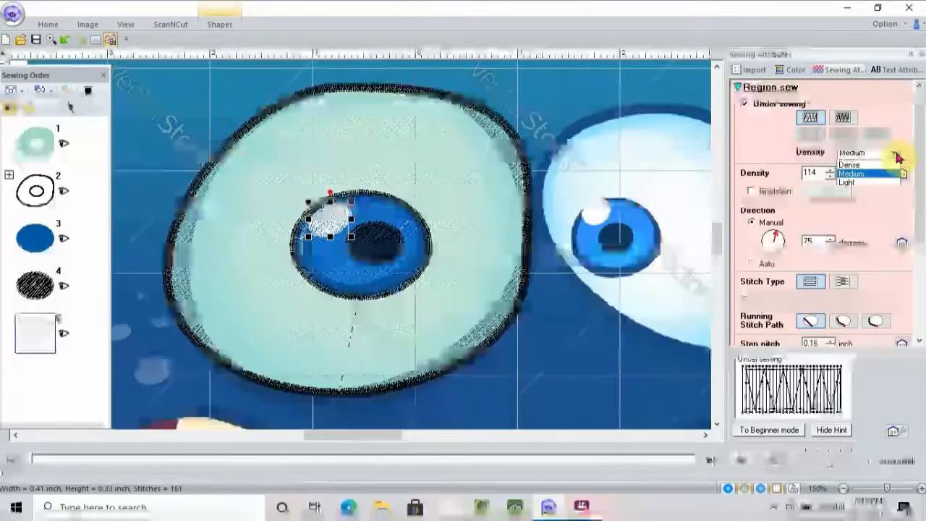
left_click(865, 184)
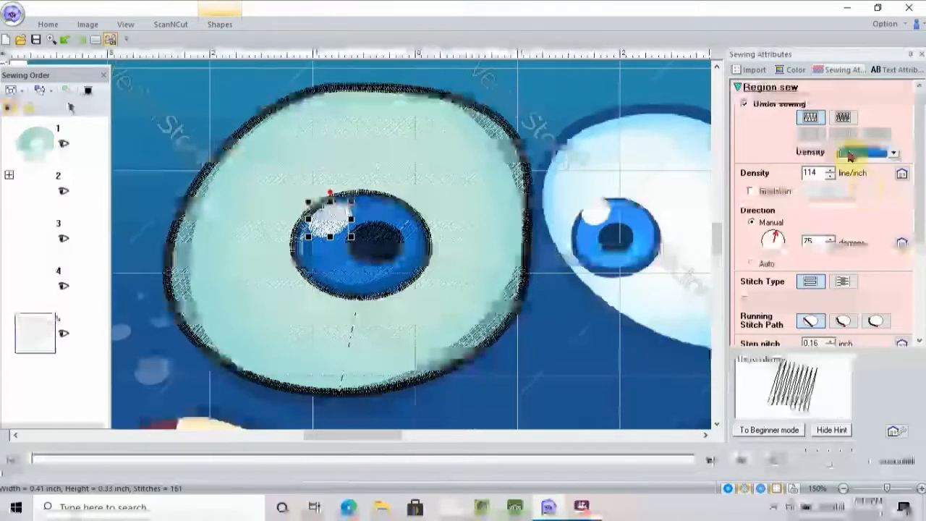
left_click(746, 105)
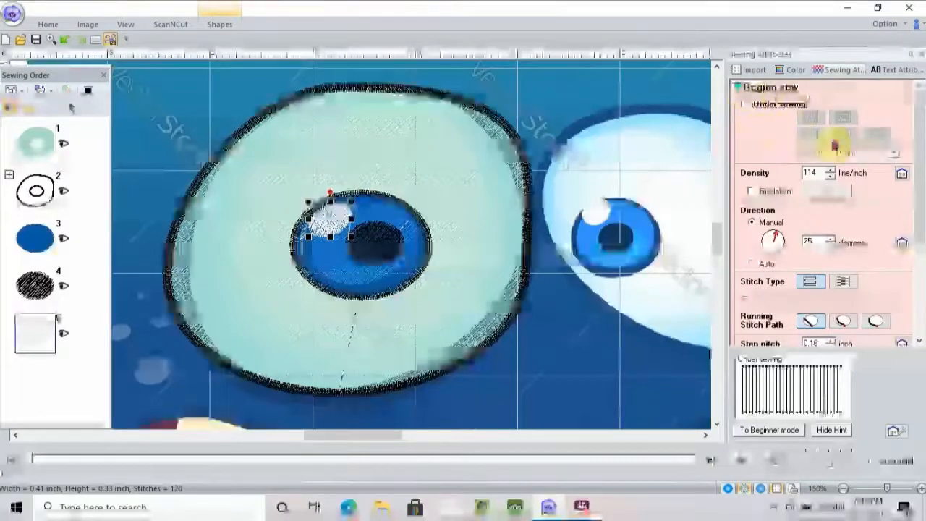
- Lower the highlight oval's fill density to 84 lines per inch
left_click(830, 177)
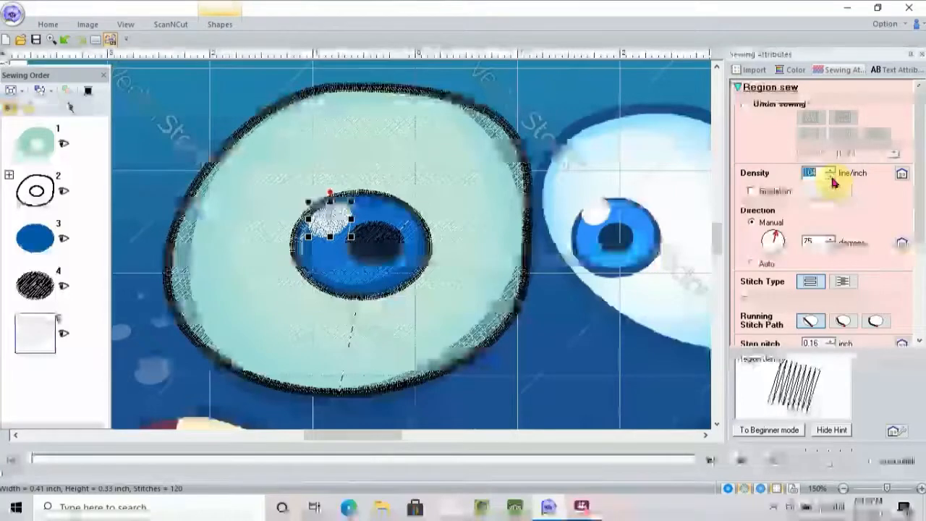
left_click(831, 177)
left_click(831, 179)
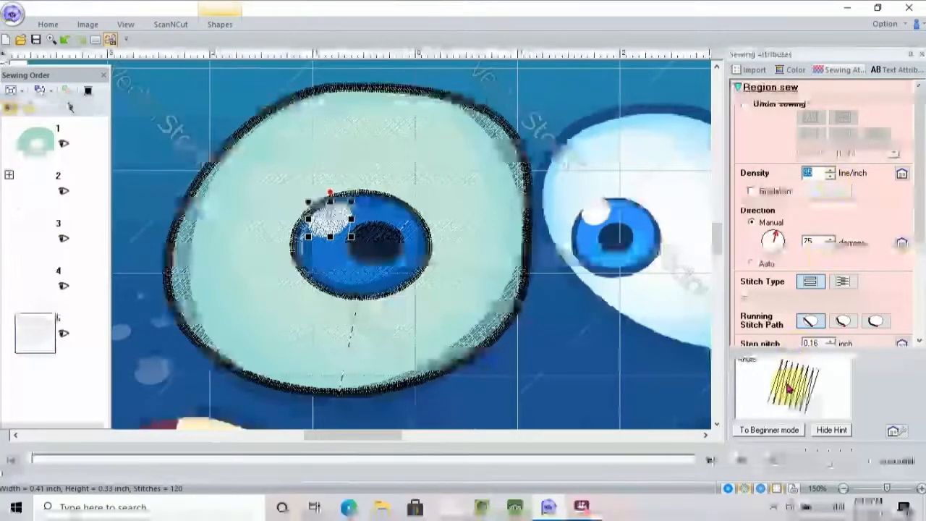
left_click(831, 179)
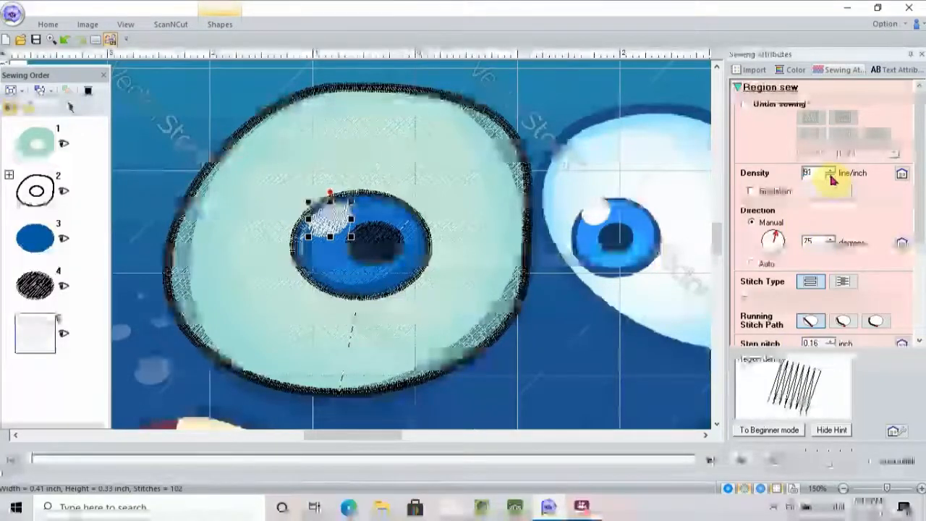
left_click(831, 179)
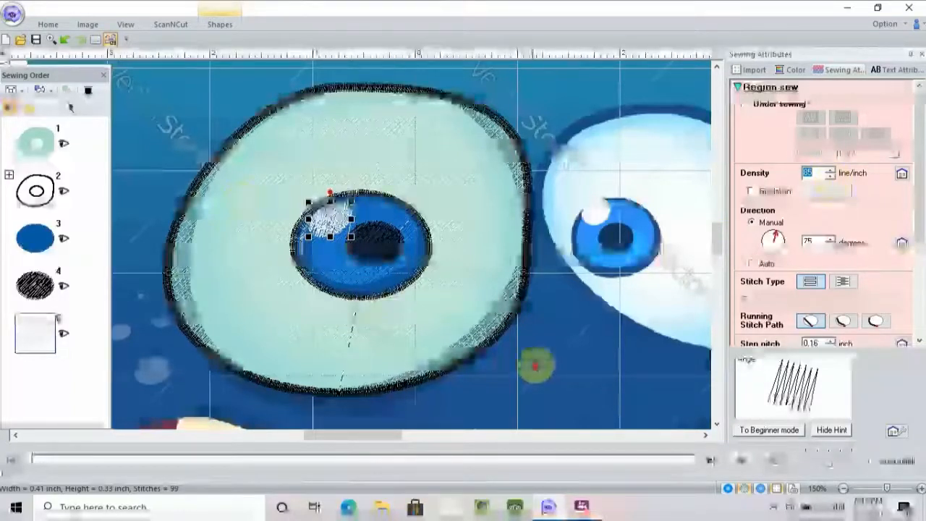
- Deselect the highlight, display the design in Realistic view and fit the whole design page on screen
left_click(233, 108)
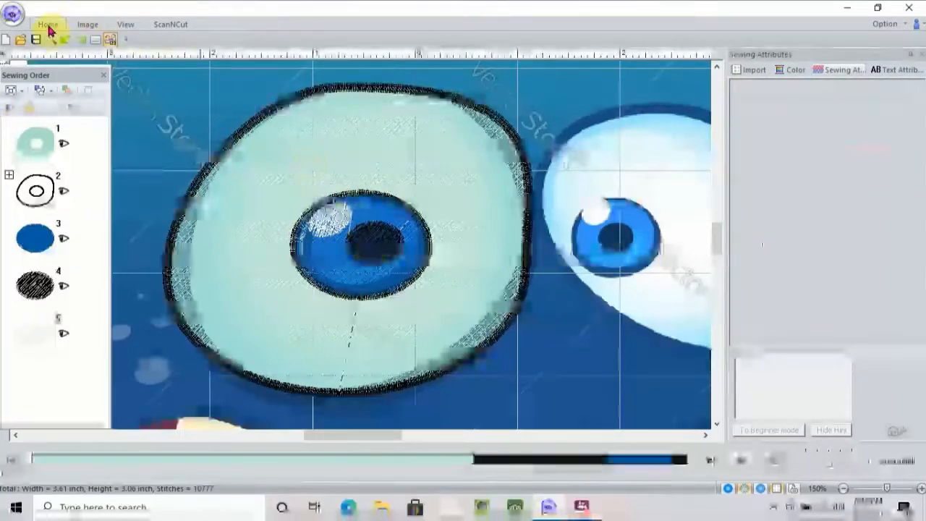
left_click(124, 26)
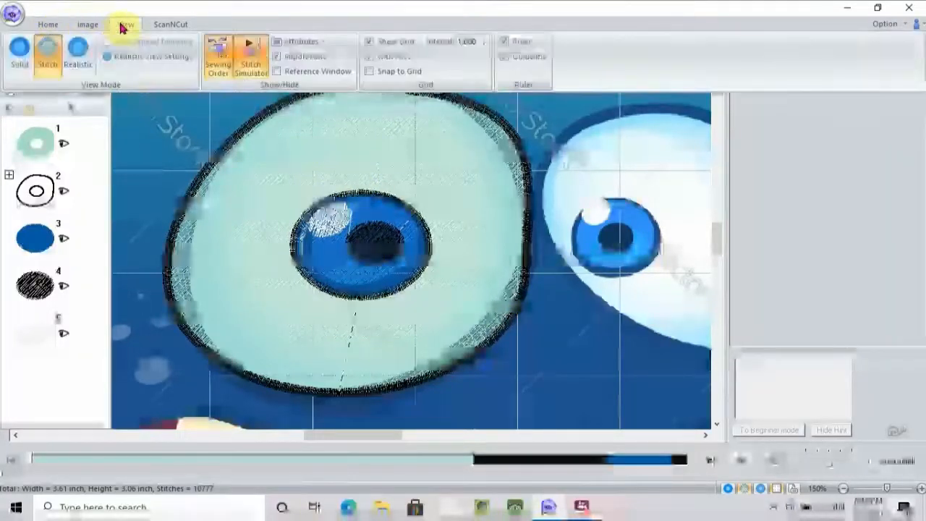
left_click(77, 46)
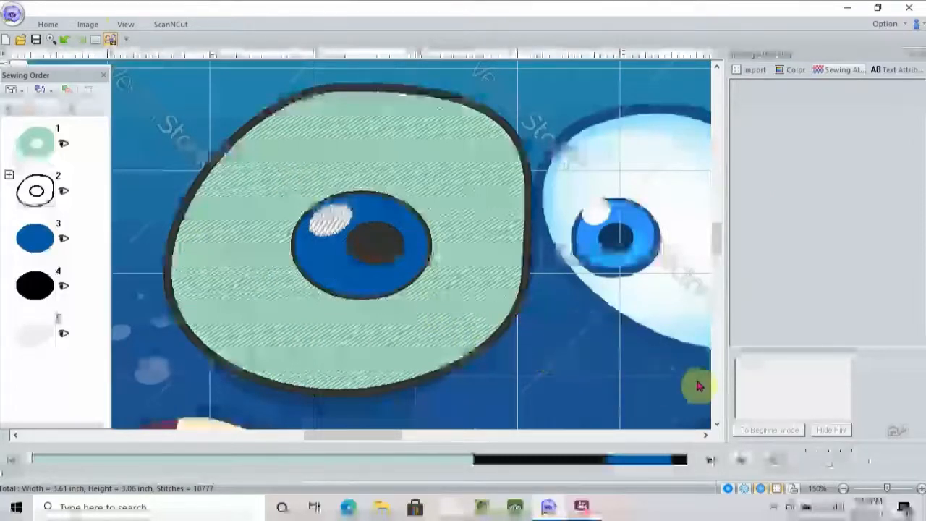
left_click(48, 24)
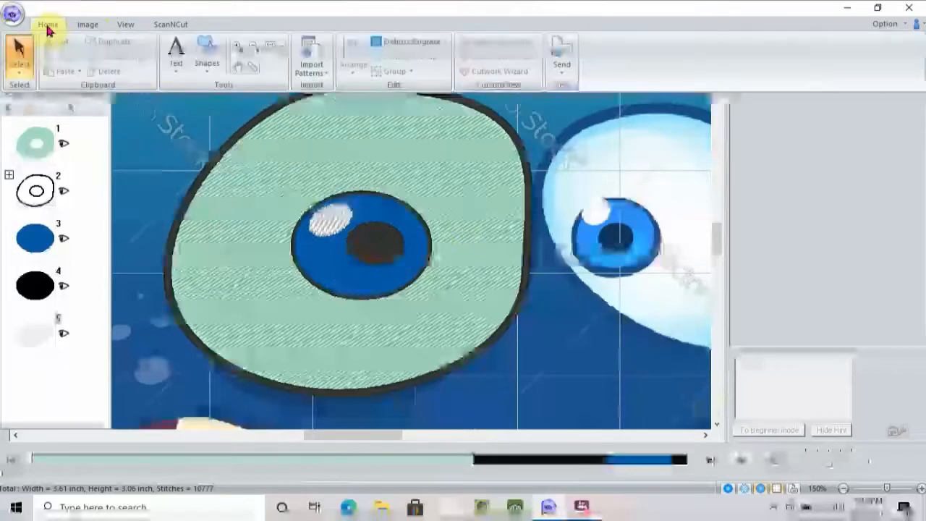
left_click(281, 50)
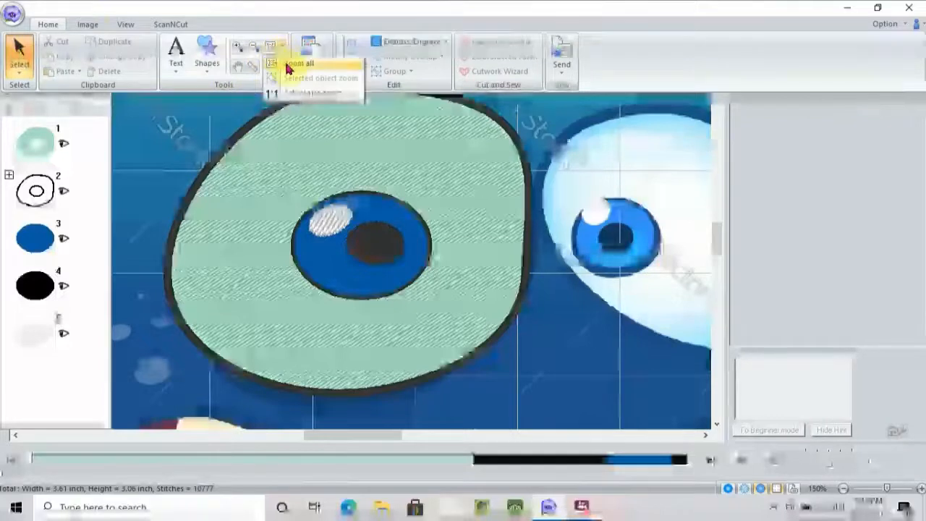
left_click(284, 59)
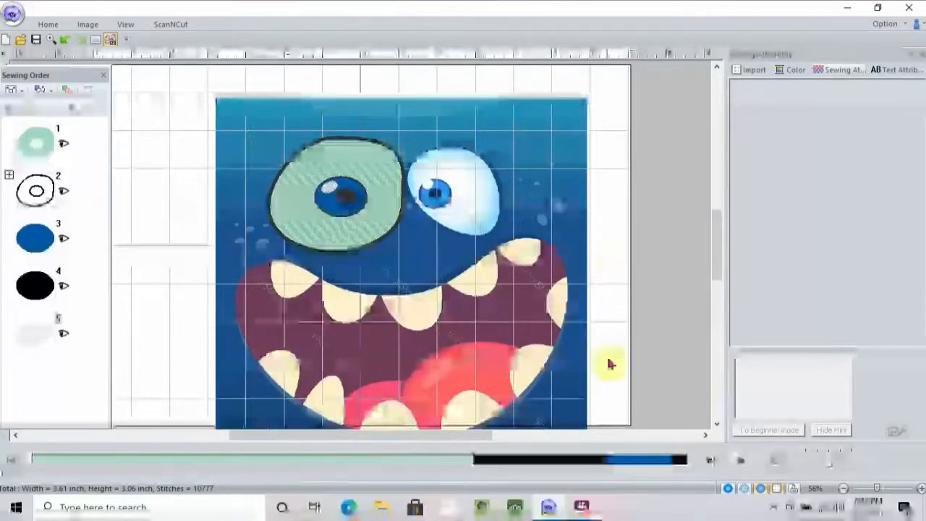
- Trace the monster's whole mouth with a closed curve outline, running from the upper left corner along the top edge and back around the bottom
left_click(719, 425)
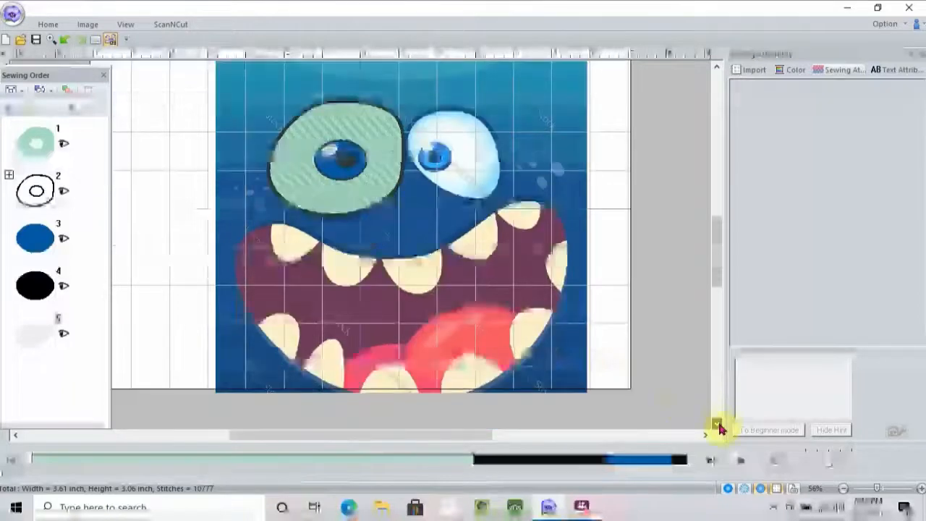
left_click(718, 425)
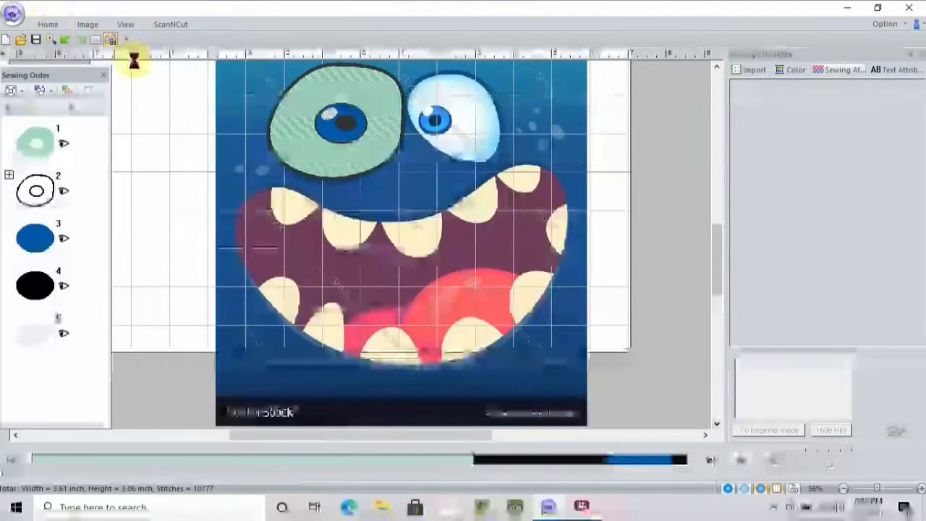
left_click(48, 23)
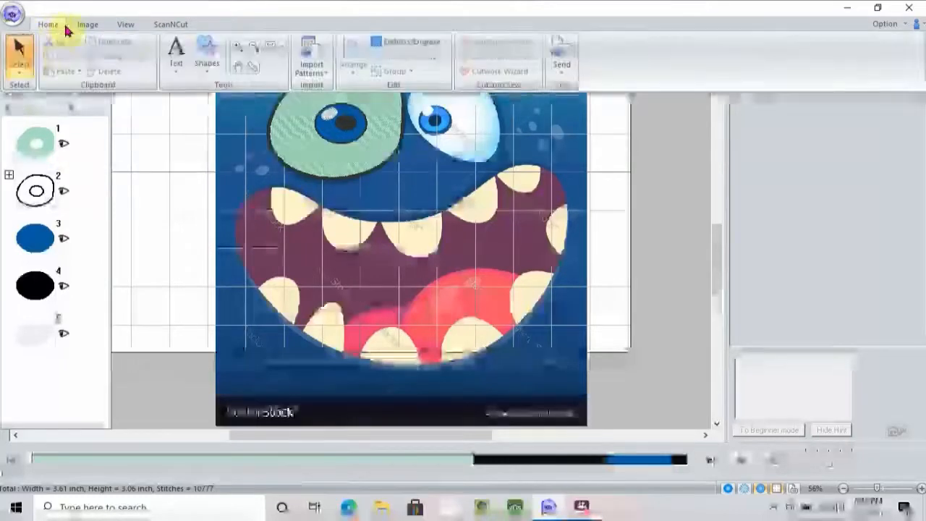
left_click(214, 69)
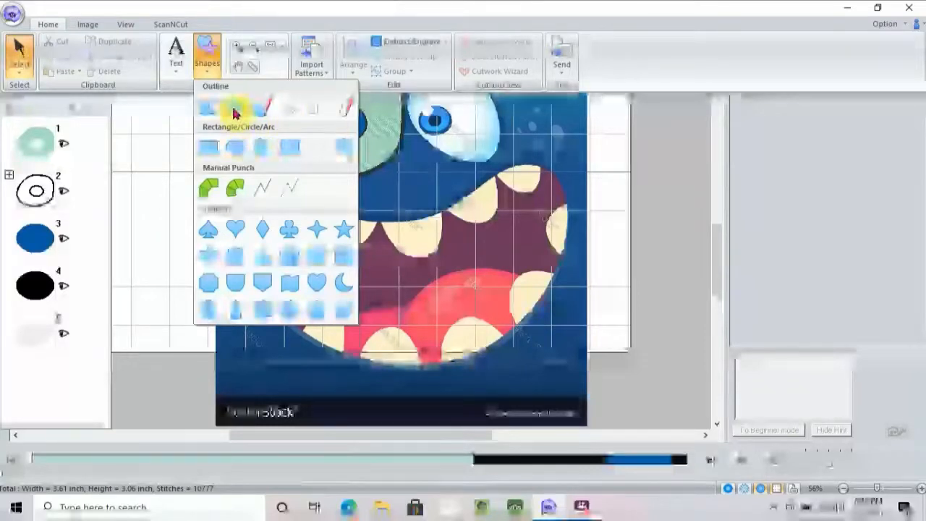
left_click(234, 110)
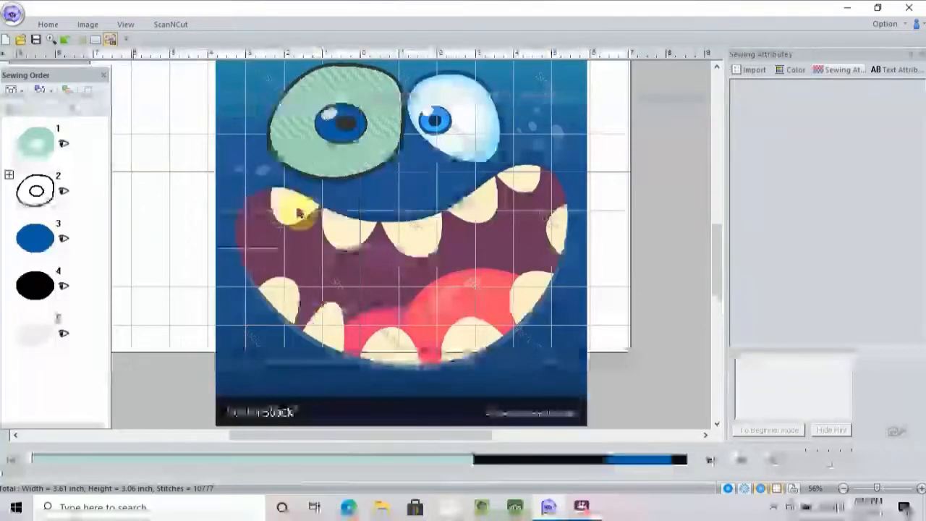
left_click(266, 190)
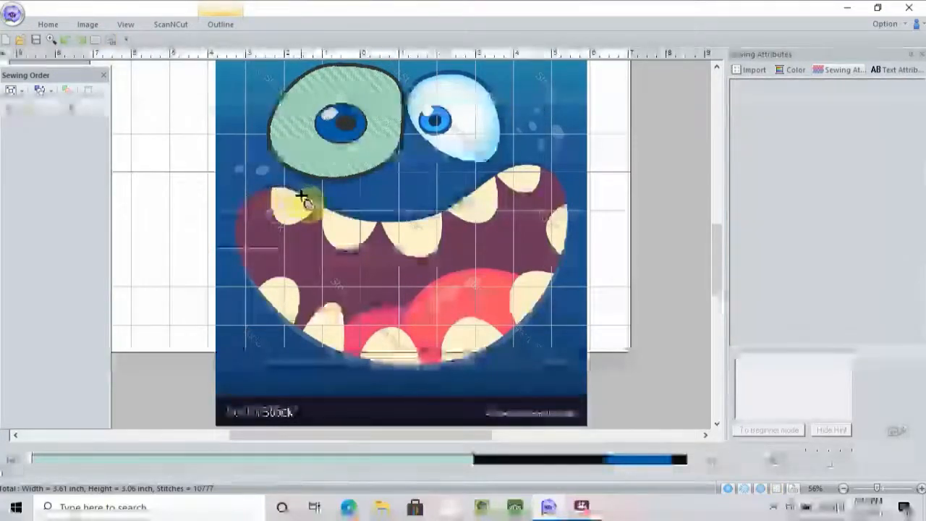
left_click(324, 211)
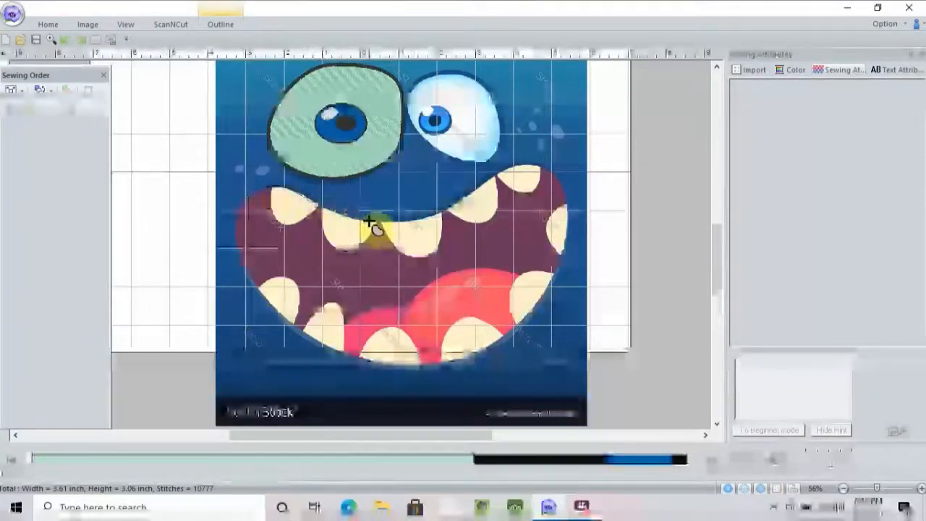
left_click(414, 221)
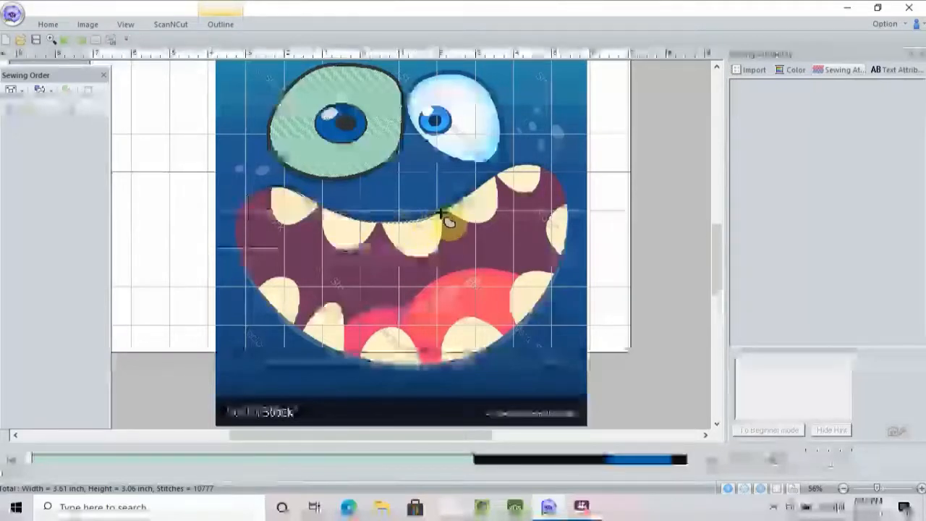
left_click(485, 188)
left_click(519, 171)
left_click(553, 177)
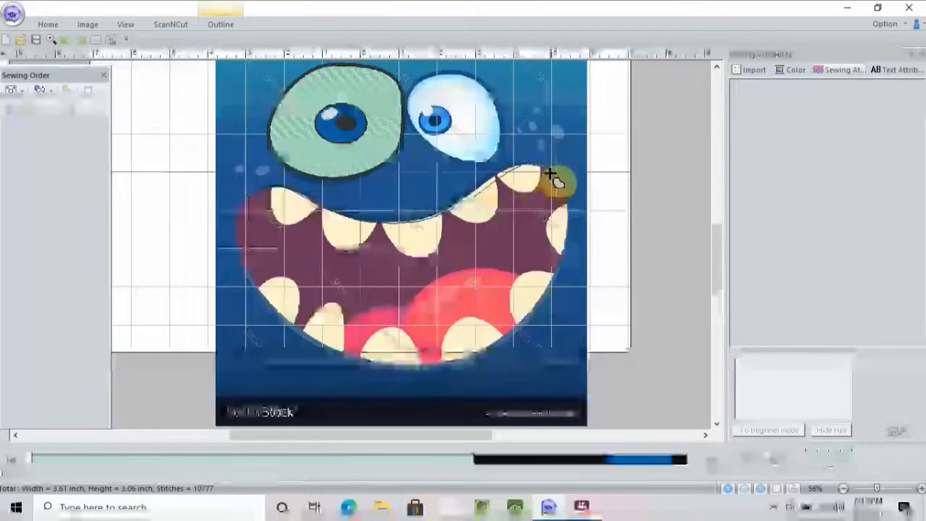
left_click(566, 199)
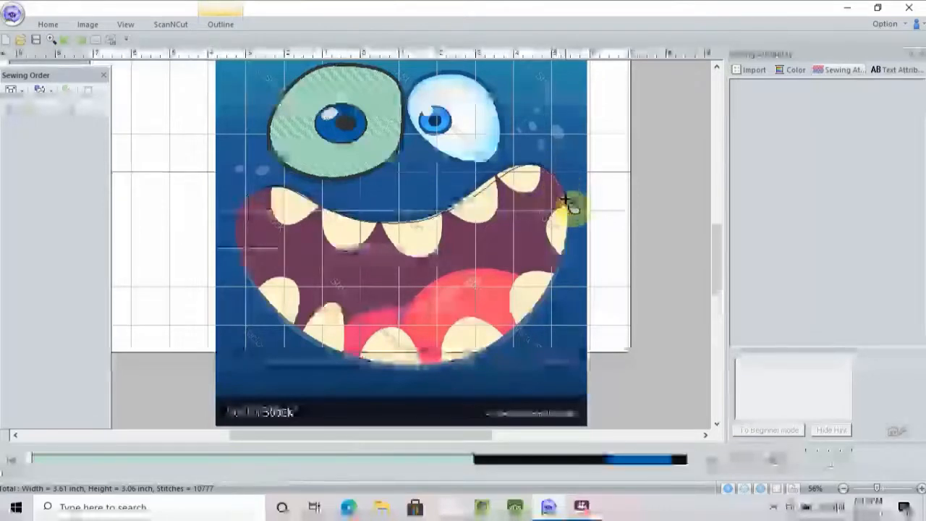
left_click(569, 230)
left_click(561, 261)
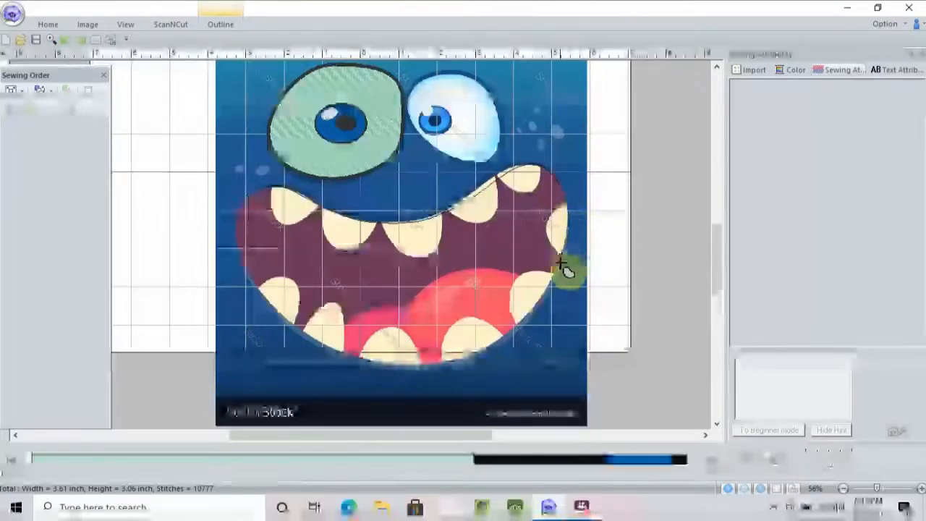
left_click(544, 296)
left_click(520, 326)
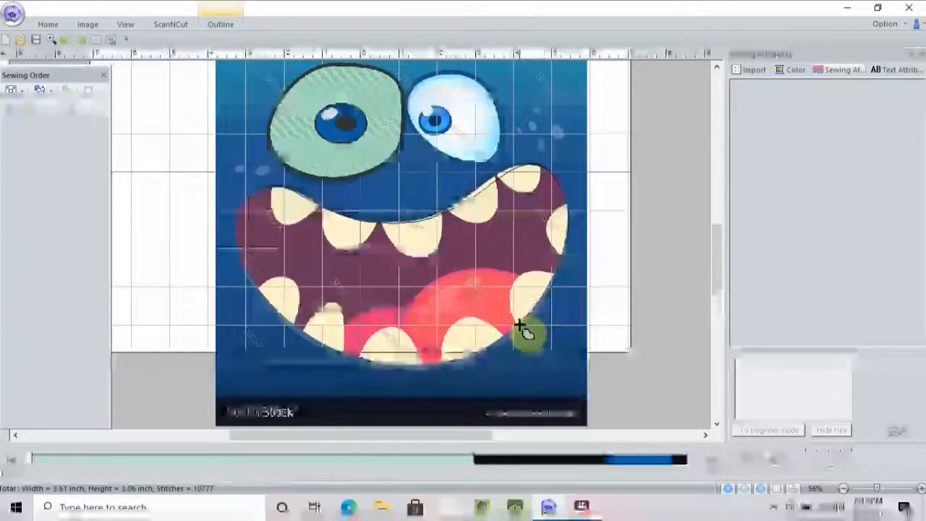
left_click(475, 353)
left_click(444, 363)
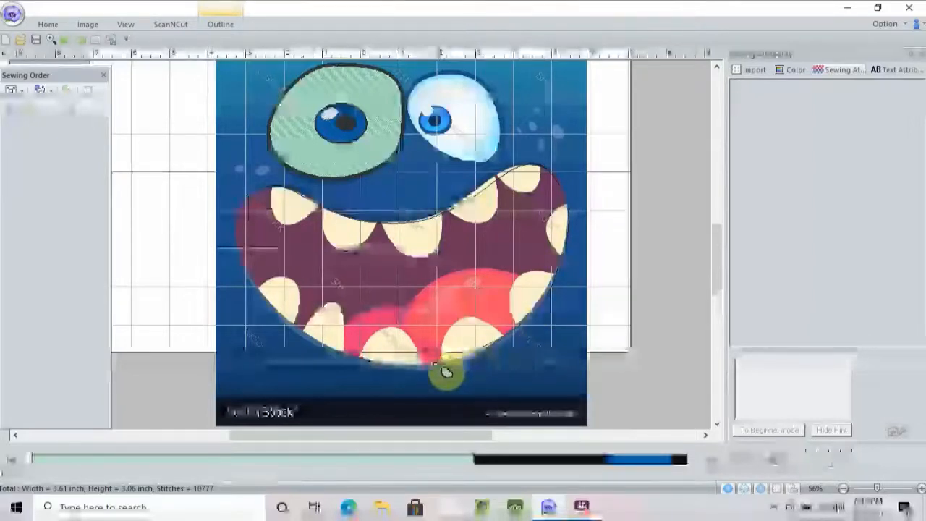
left_click(413, 373)
left_click(364, 364)
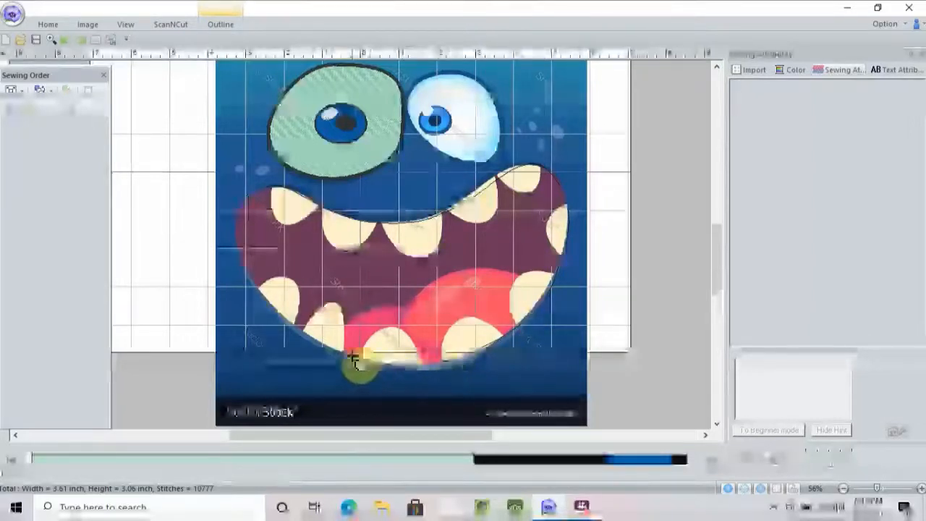
left_click(329, 353)
left_click(293, 322)
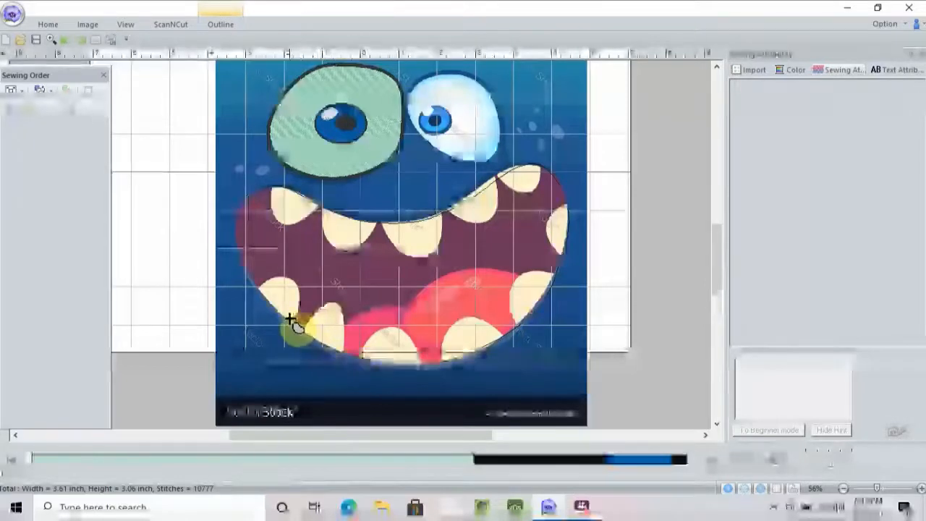
left_click(269, 297)
left_click(248, 267)
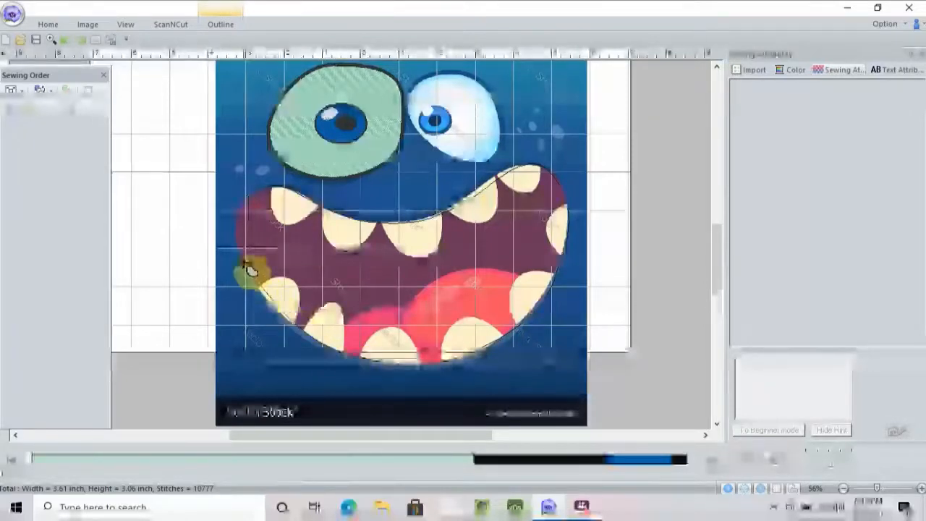
left_click(242, 244)
left_click(241, 217)
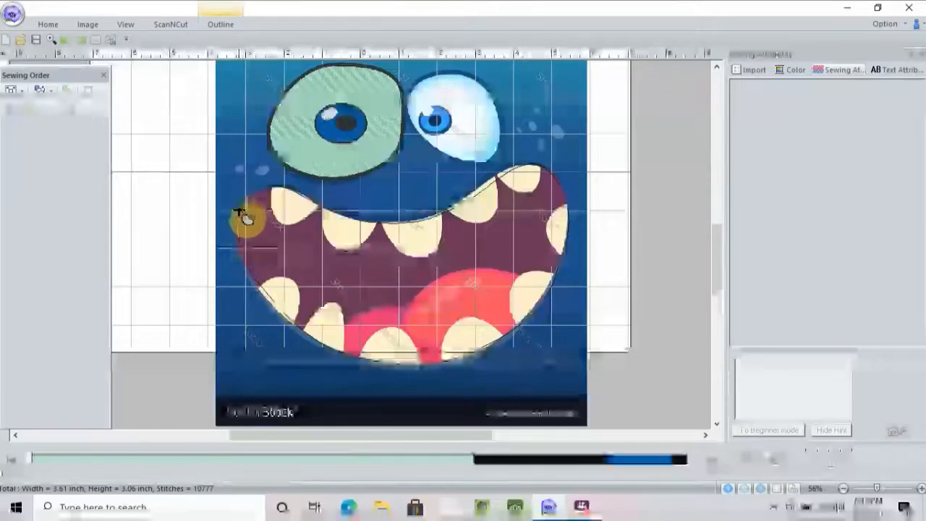
left_click(258, 194)
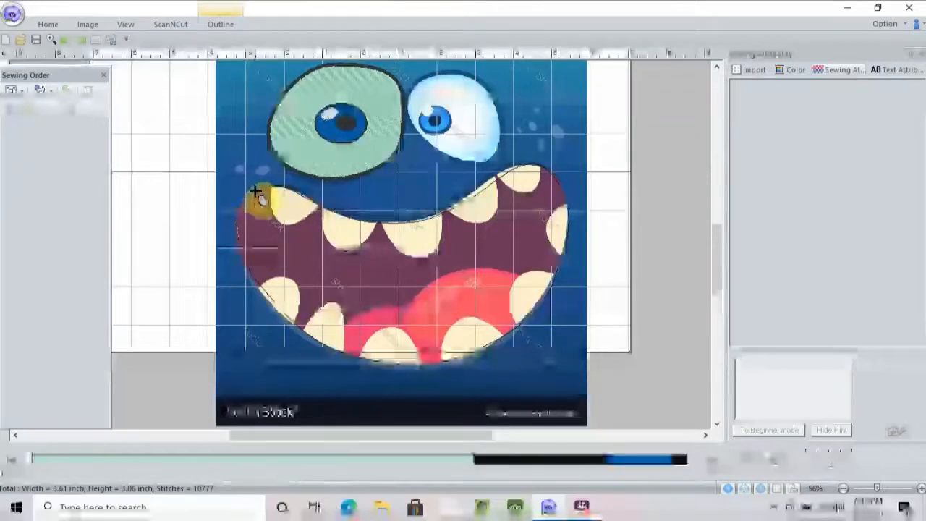
double_click(256, 196)
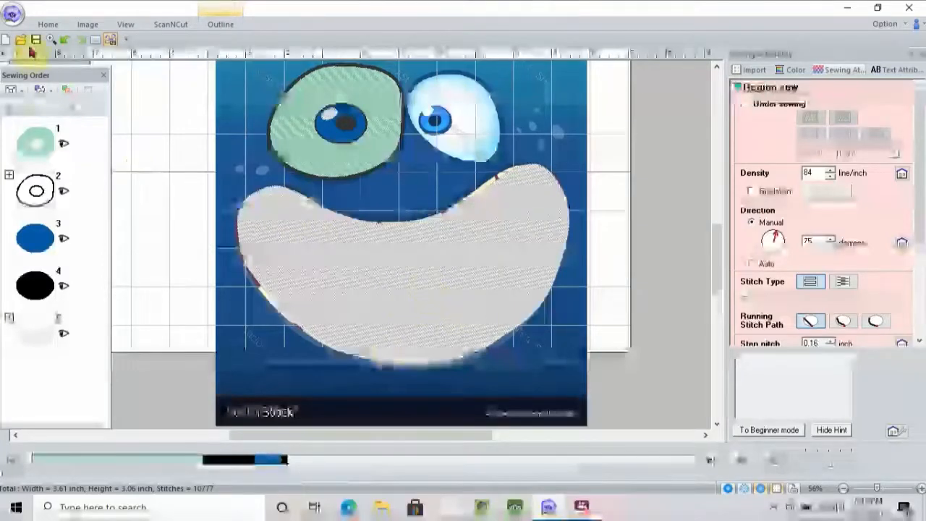
- Select the traced mouth shape and display the design in Stitch view so the picture shows through
left_click(49, 26)
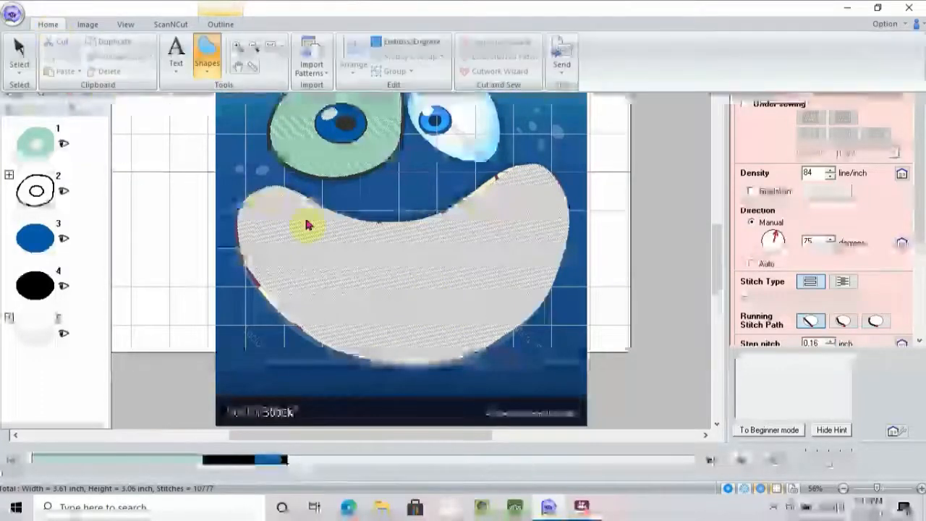
left_click(386, 271)
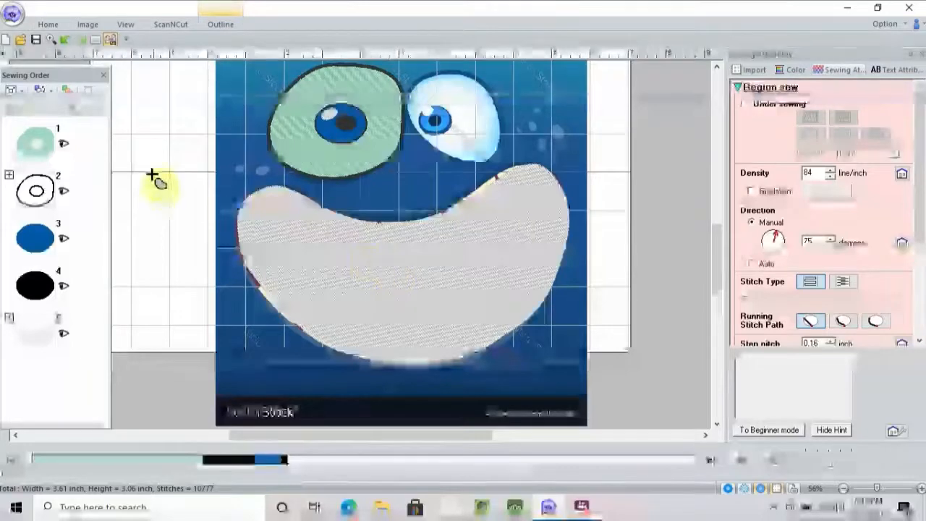
left_click(46, 25)
left_click(20, 51)
left_click(526, 336)
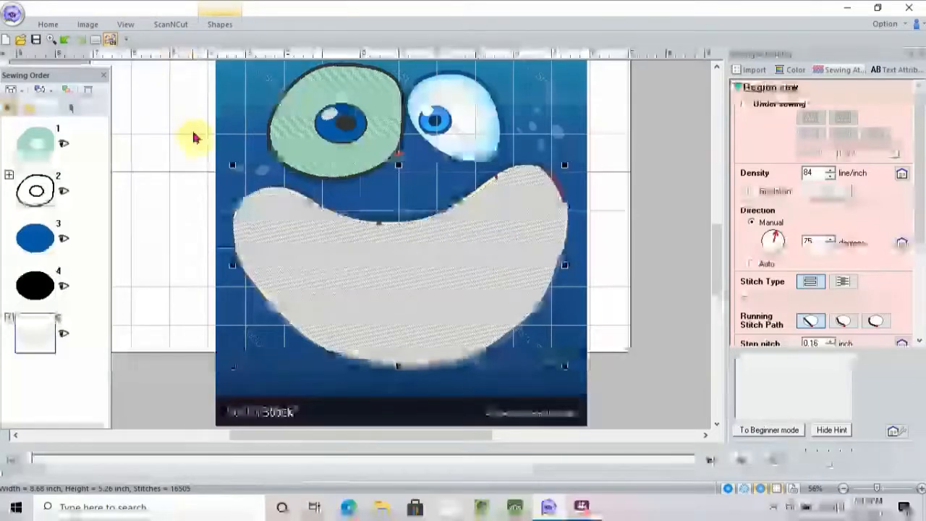
left_click(116, 29)
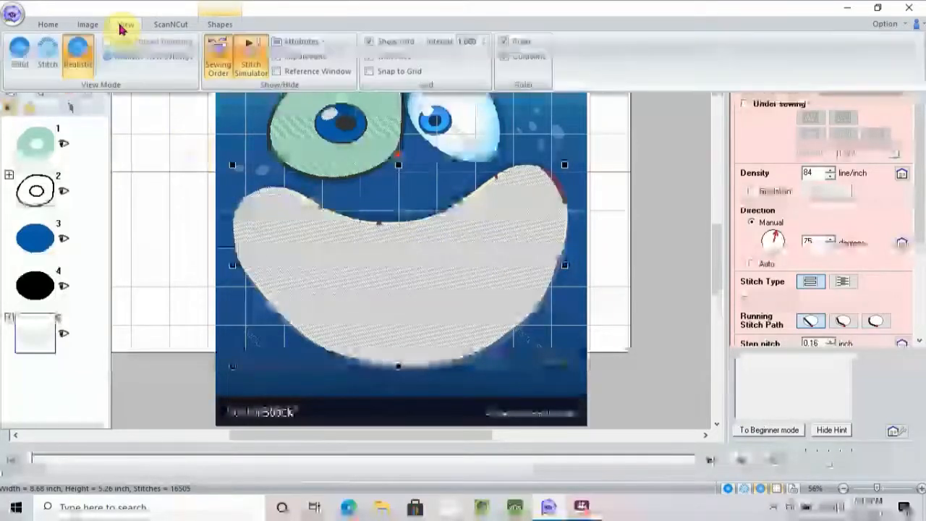
left_click(47, 51)
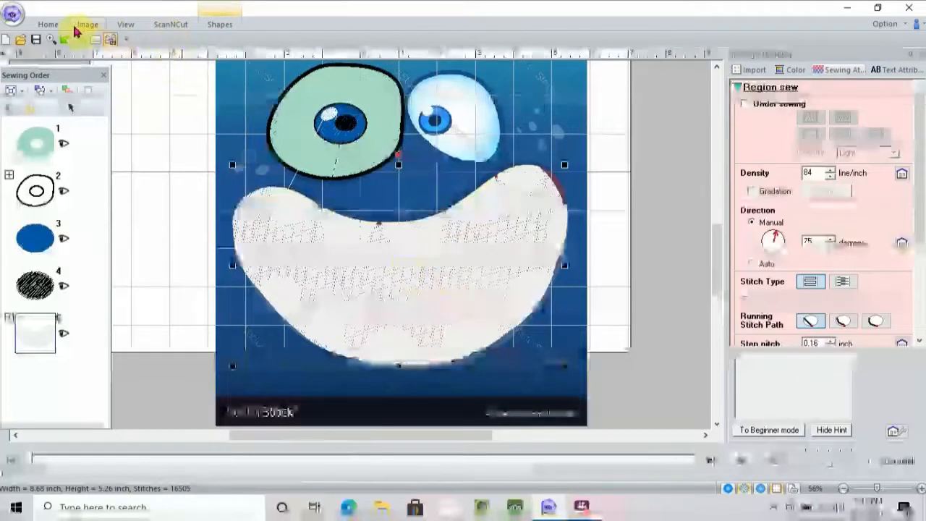
- Trace the monster's tongue with a closed curve outline, following its two humps and the notch between them, back along the mouth's lower edge
left_click(49, 24)
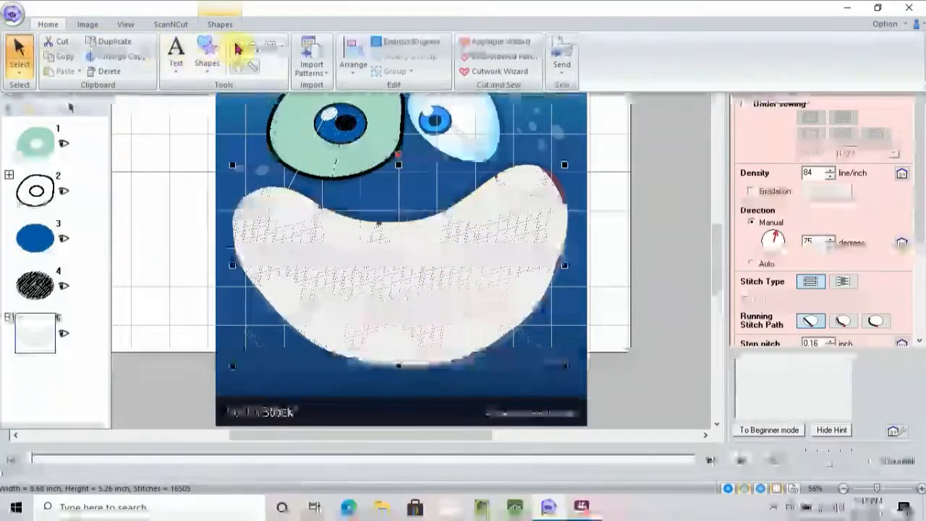
left_click(238, 49)
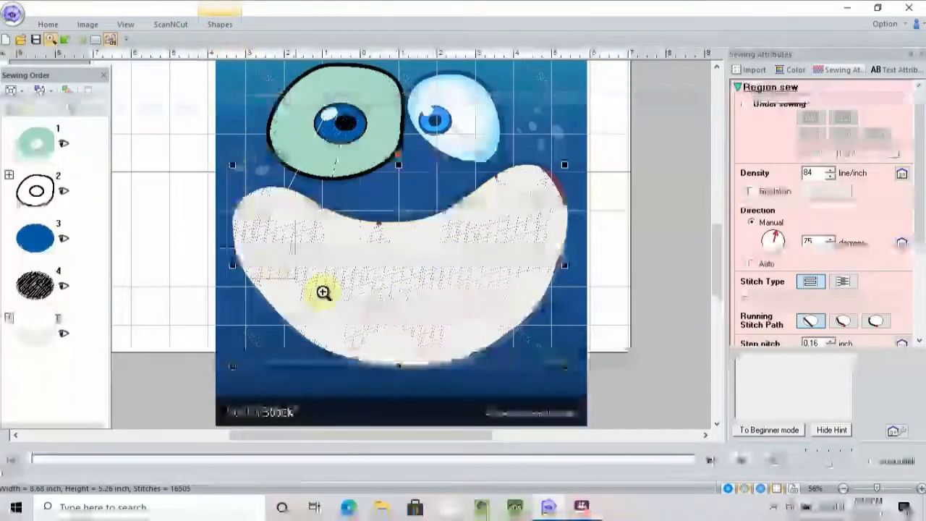
left_click(541, 369)
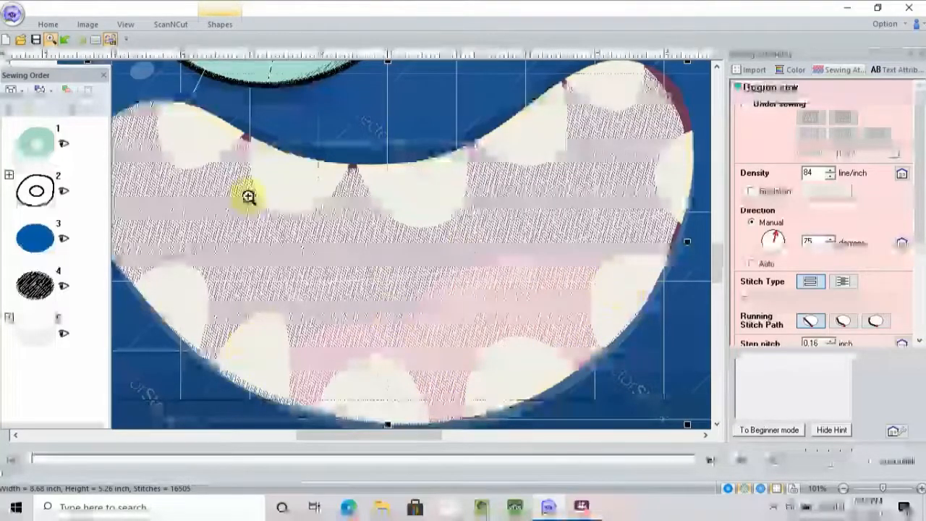
left_click(64, 23)
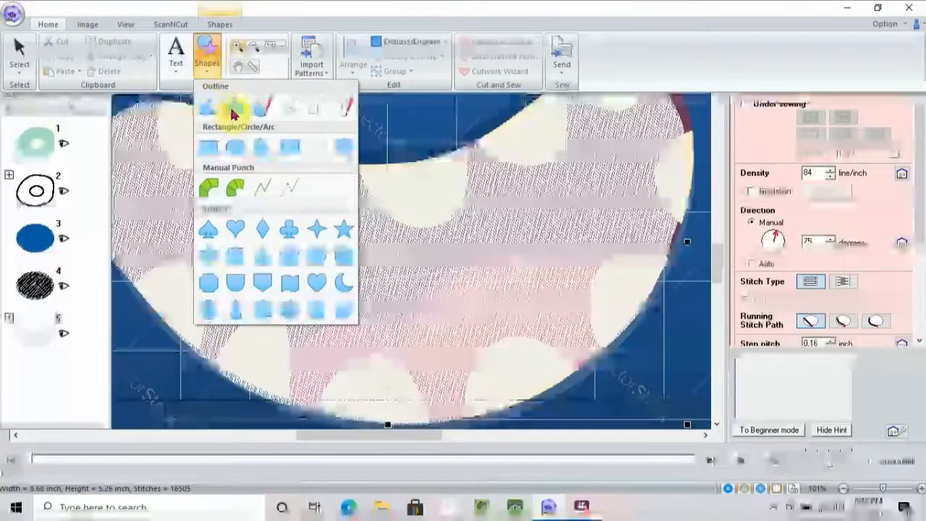
left_click(231, 112)
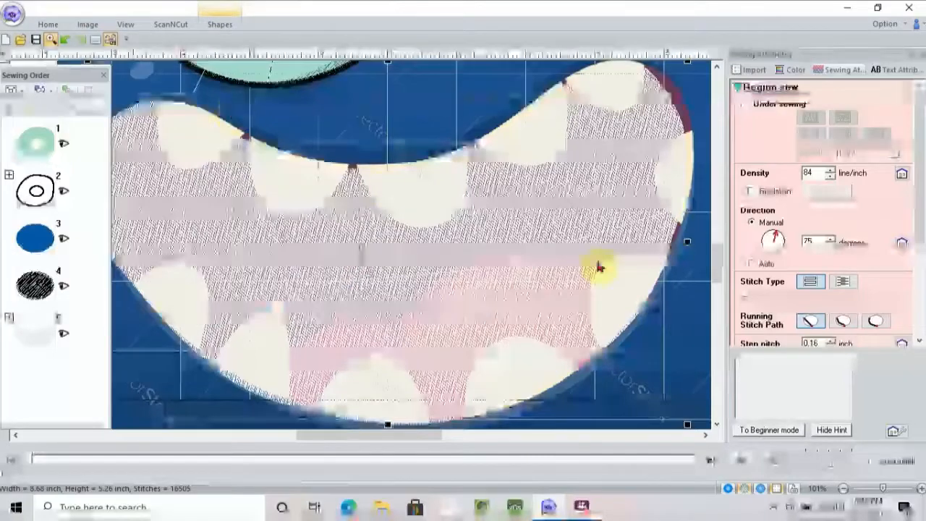
left_click(651, 293)
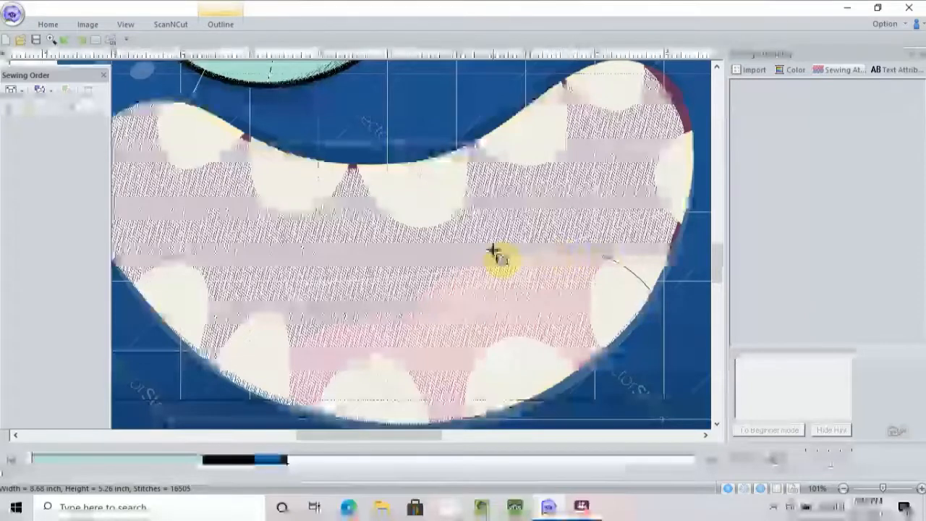
left_click(403, 306)
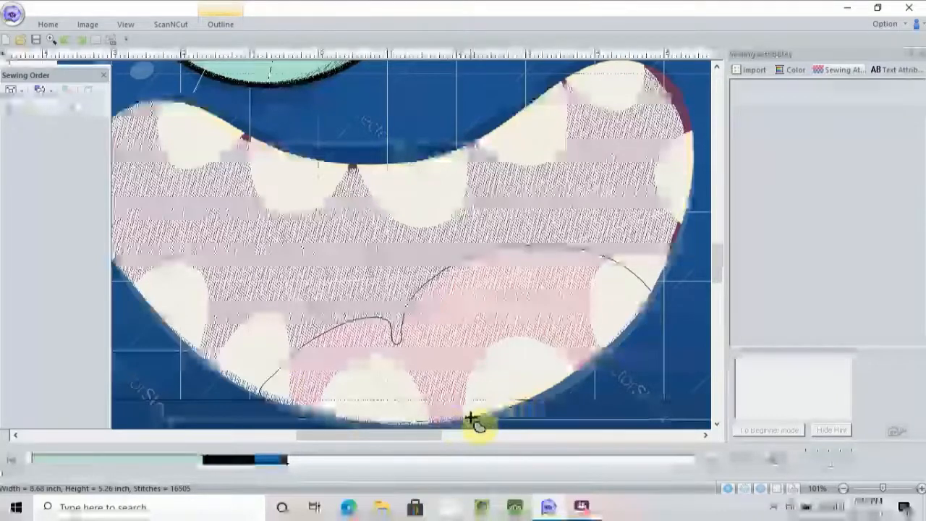
left_click(508, 404)
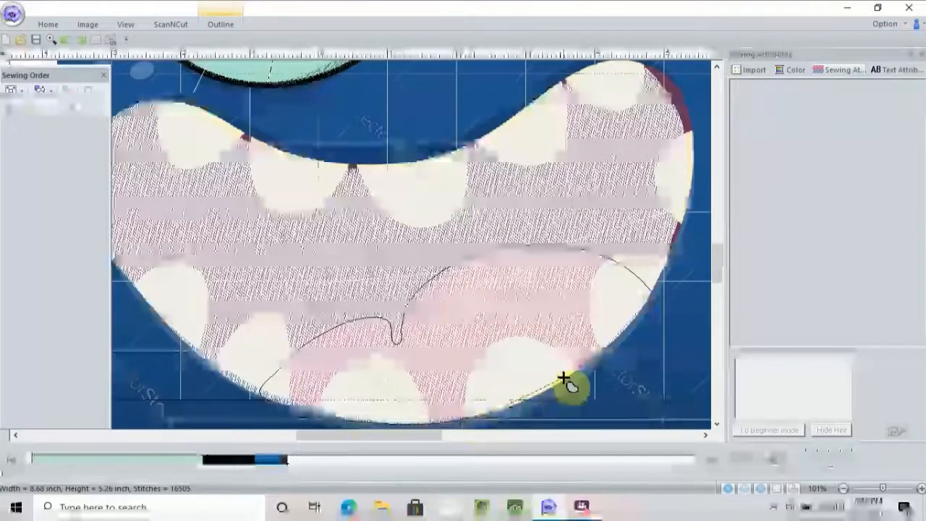
left_click(612, 346)
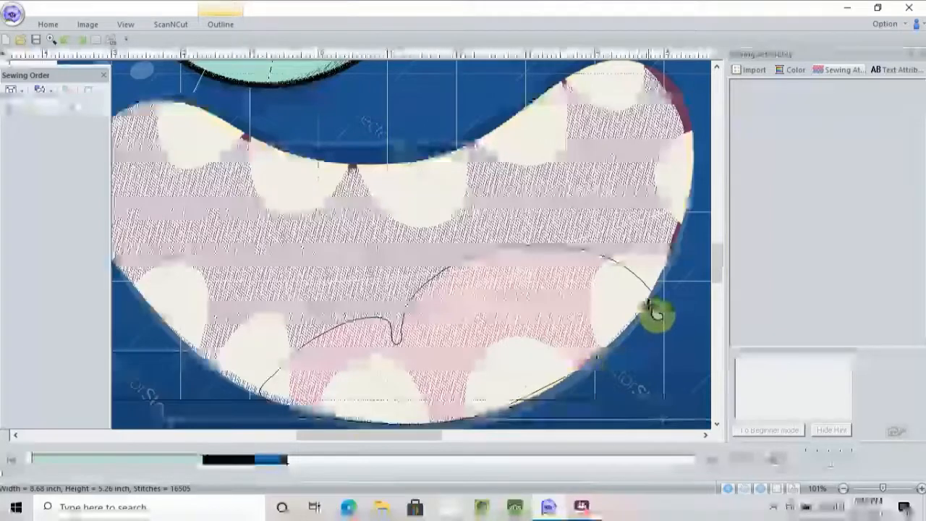
left_click(651, 308)
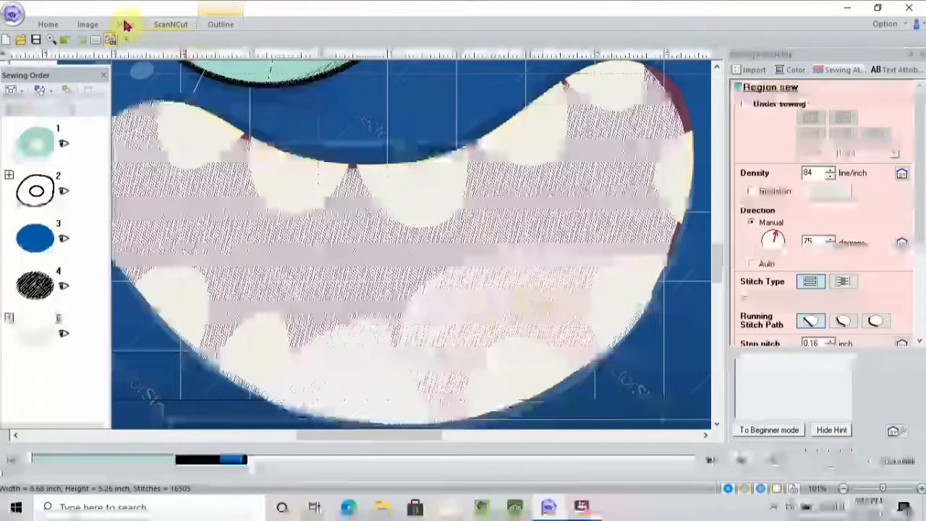
- Select the tongue shape and set its fill stitch color to red
left_click(47, 24)
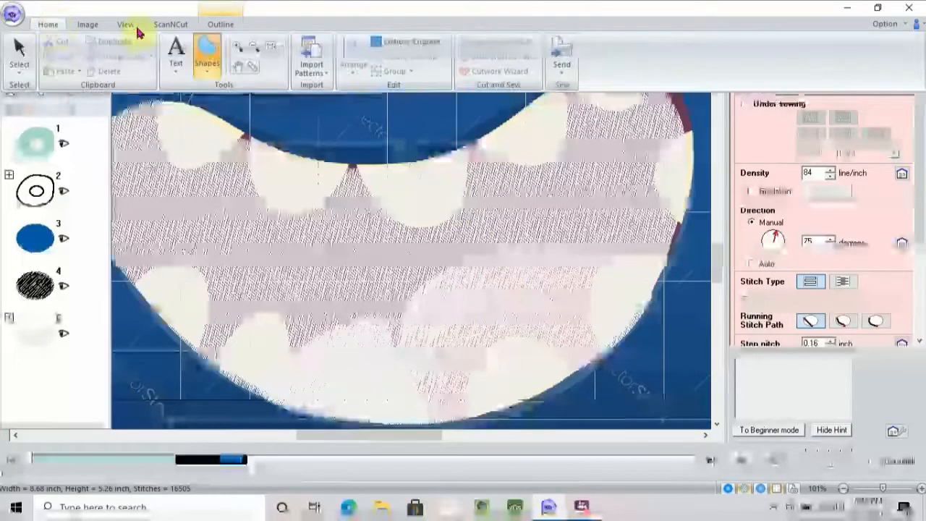
left_click(228, 27)
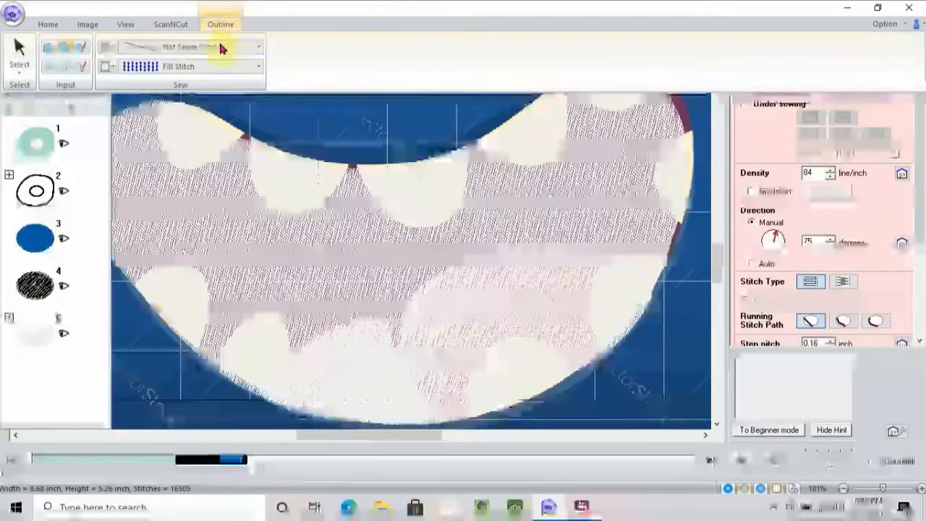
left_click(259, 47)
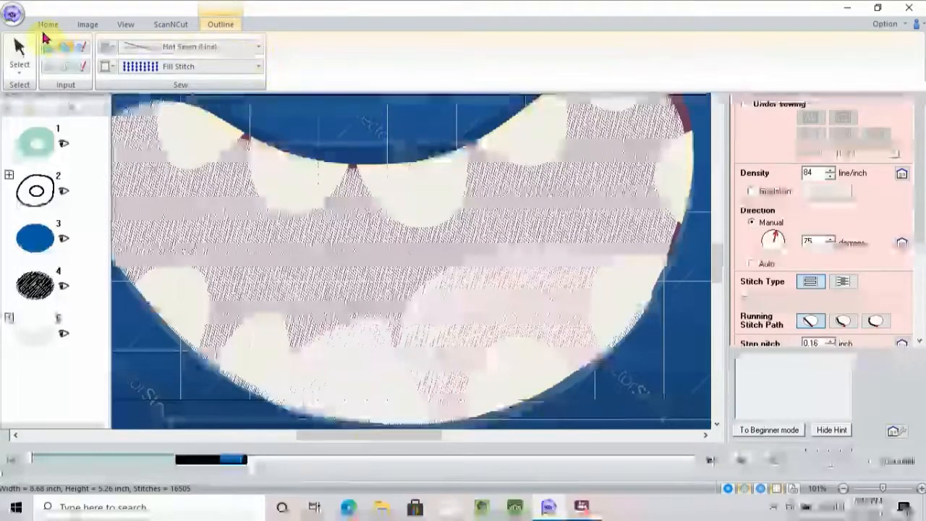
left_click(20, 49)
left_click(466, 307)
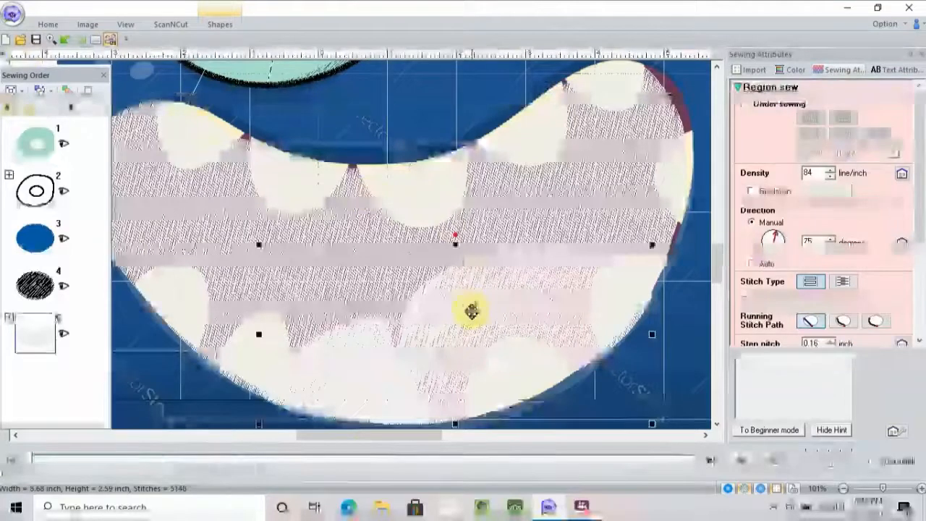
left_click(221, 24)
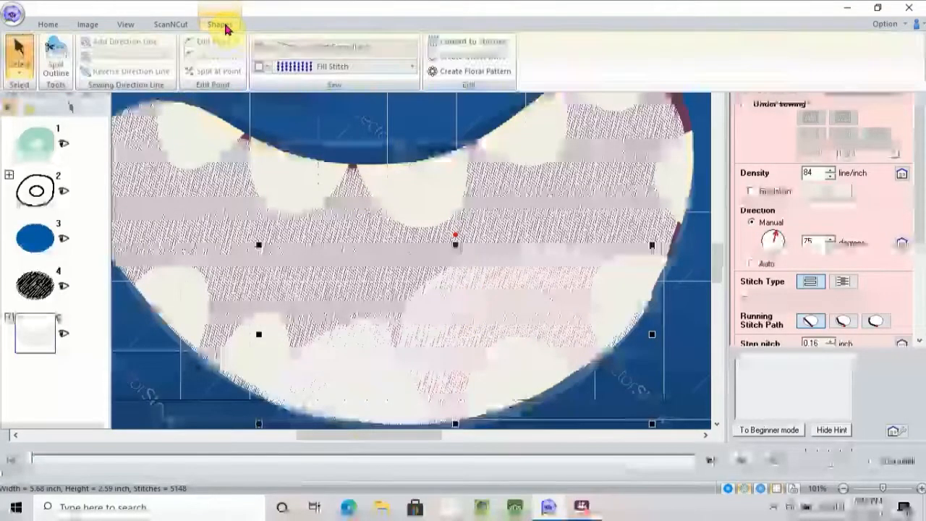
left_click(261, 67)
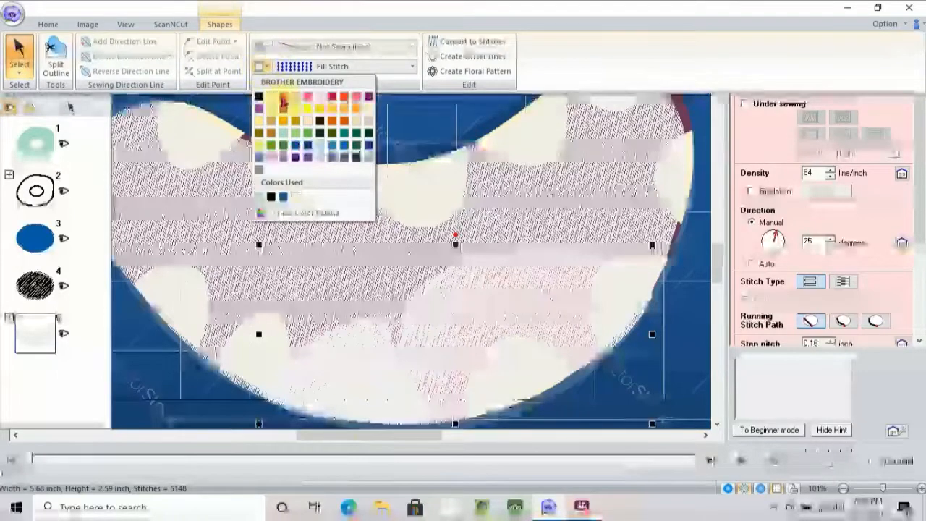
left_click(283, 97)
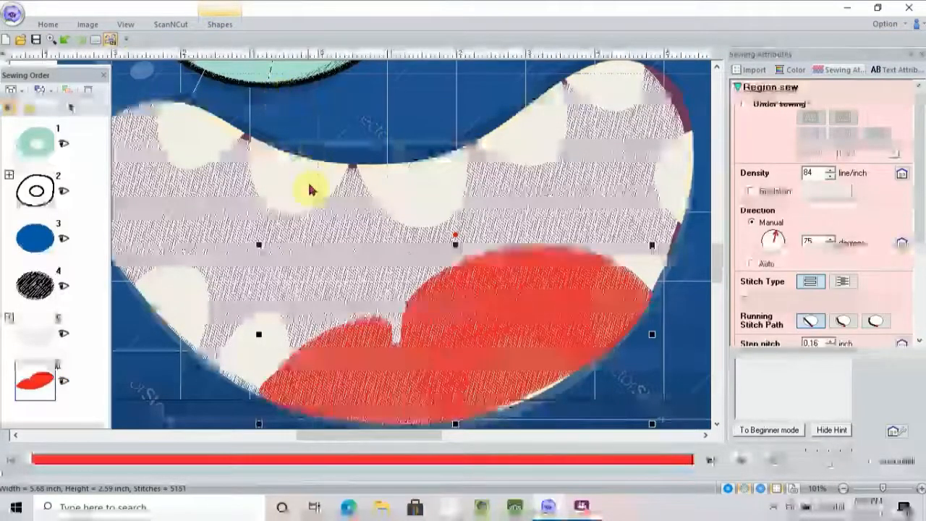
- Set the mouth shape's fill stitch color to purple
left_click(337, 237)
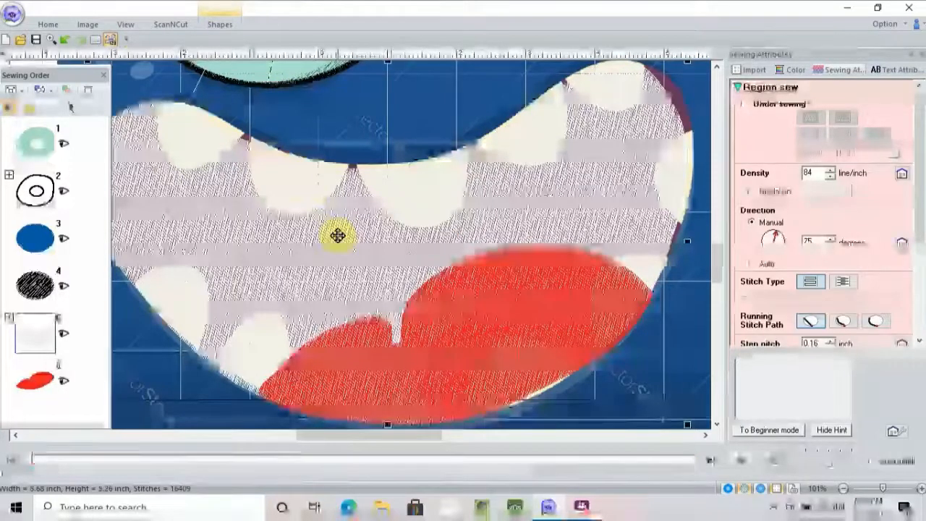
left_click(219, 24)
left_click(262, 67)
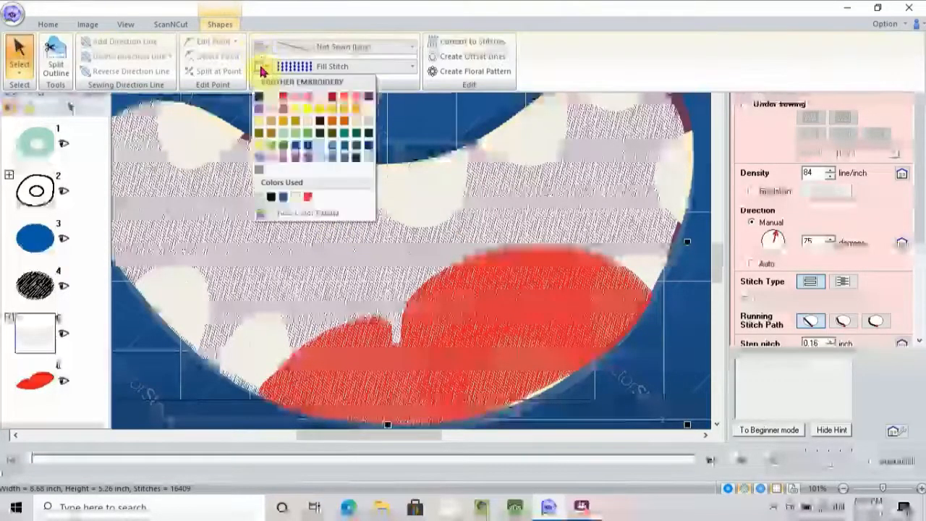
left_click(265, 110)
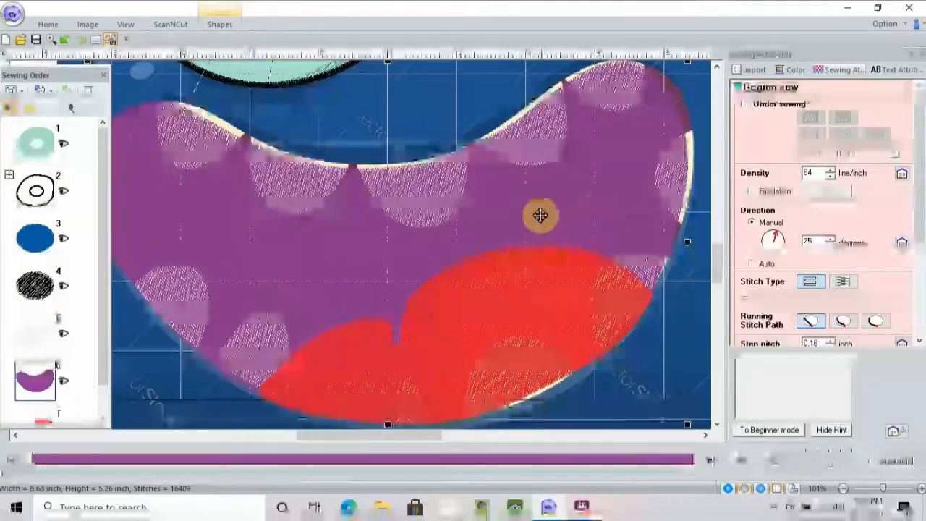
- Select the tongue together with the mouth and remove the overlap so the mouth is not stitched beneath the tongue
left_click(692, 336)
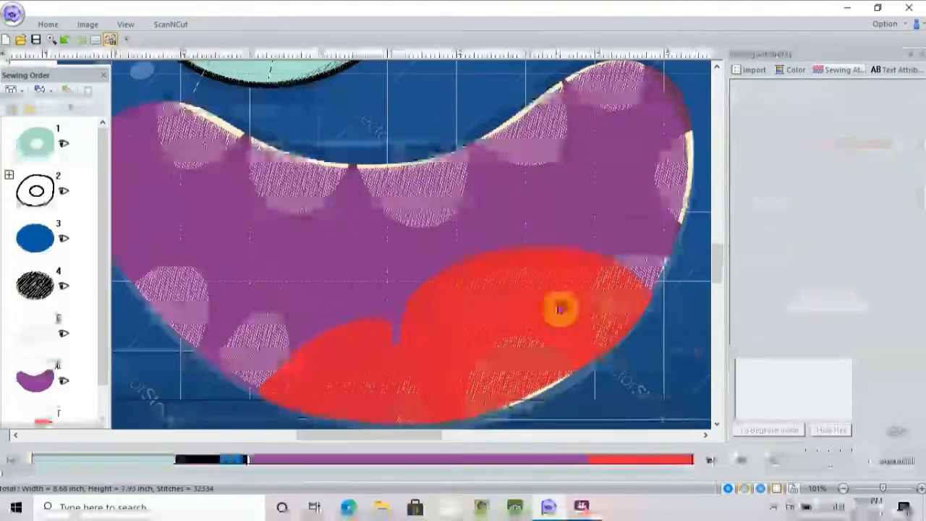
left_click(559, 309)
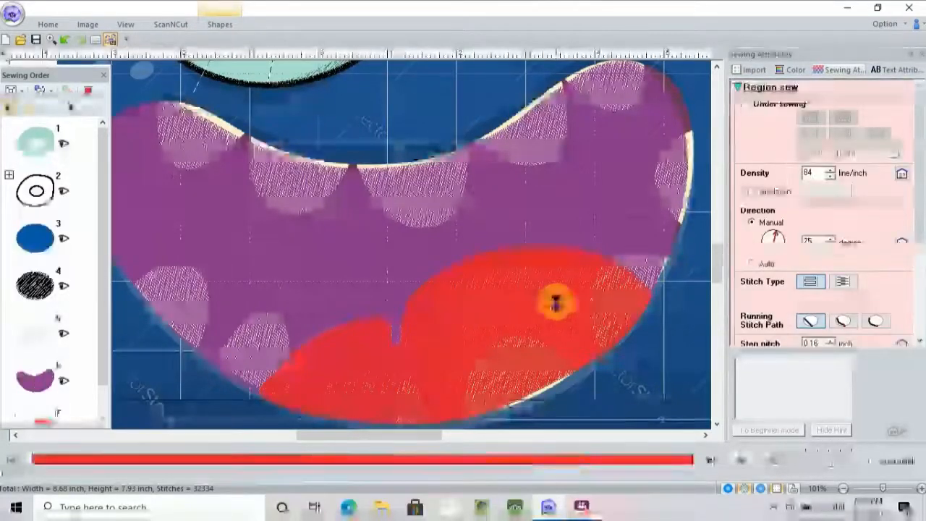
left_click(555, 304)
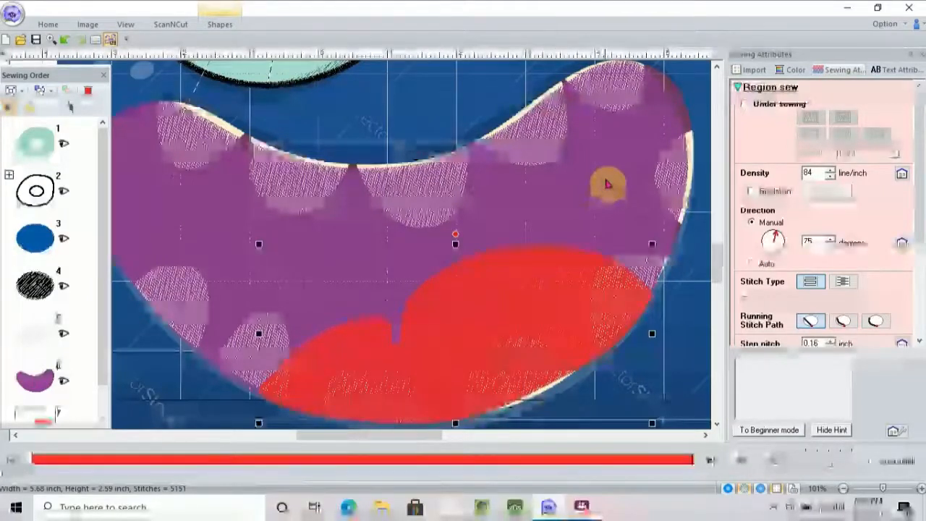
left_click(604, 180)
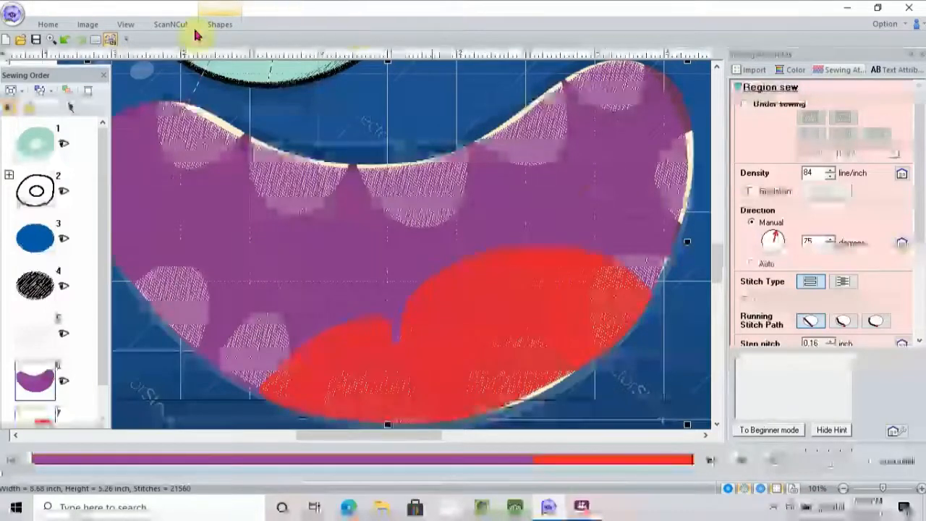
left_click(48, 25)
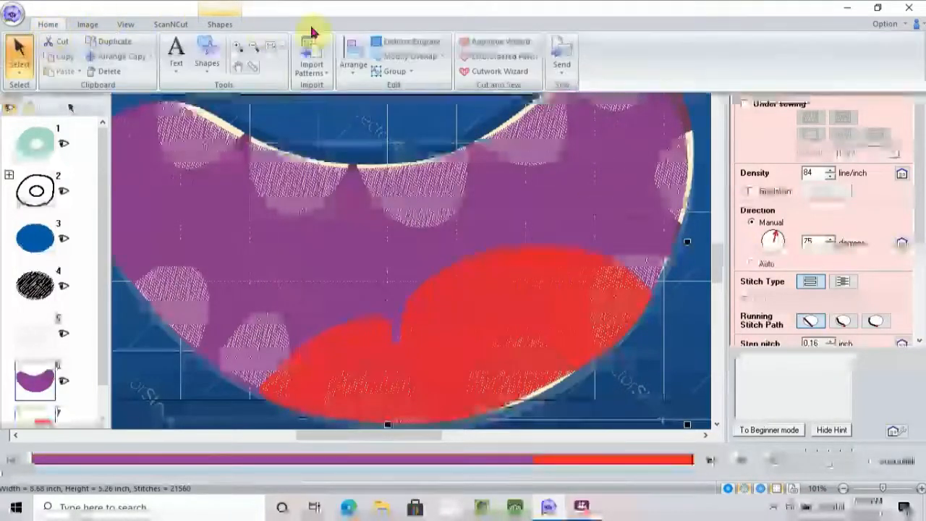
left_click(408, 58)
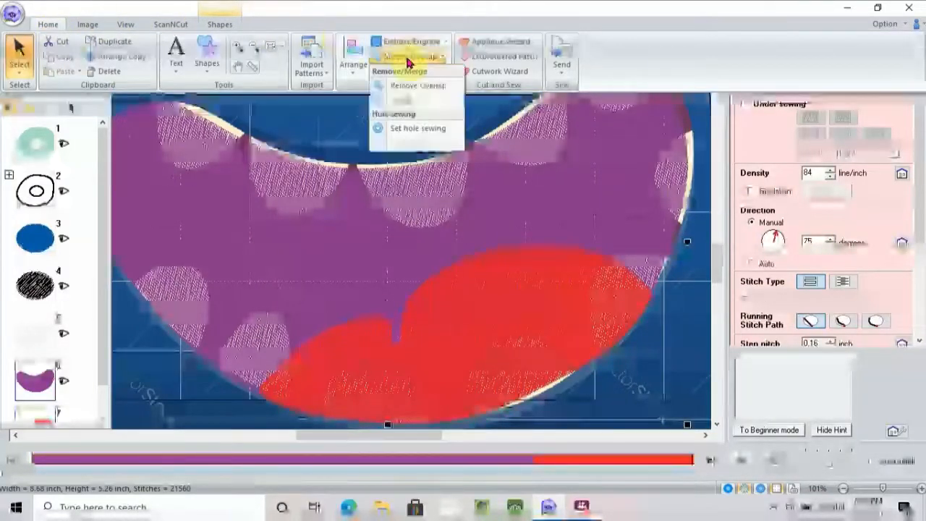
left_click(409, 102)
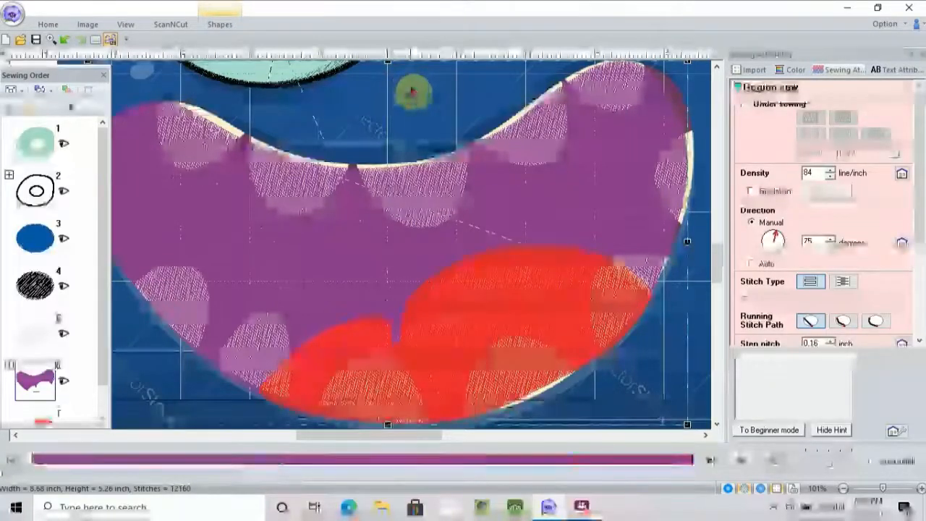
left_click_drag(103, 155, 104, 238)
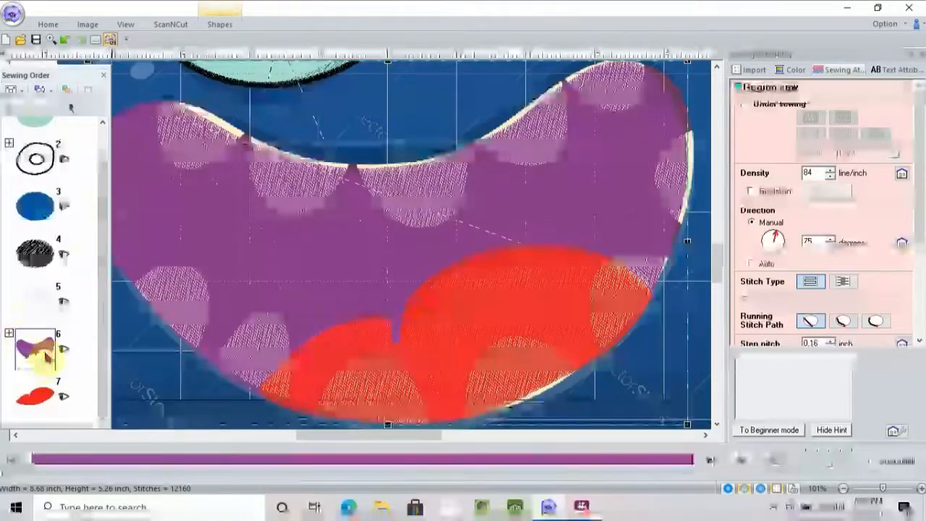
left_click_drag(36, 408, 614, 290)
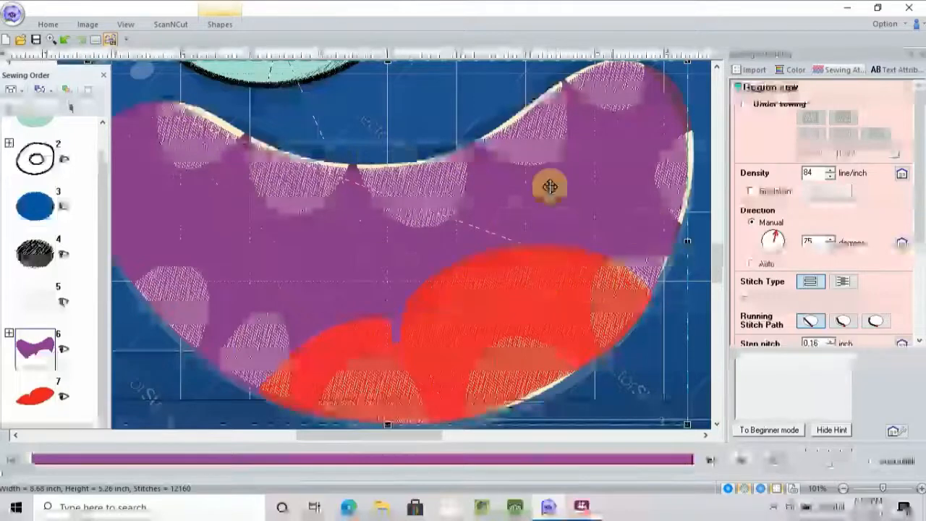
left_click(716, 67)
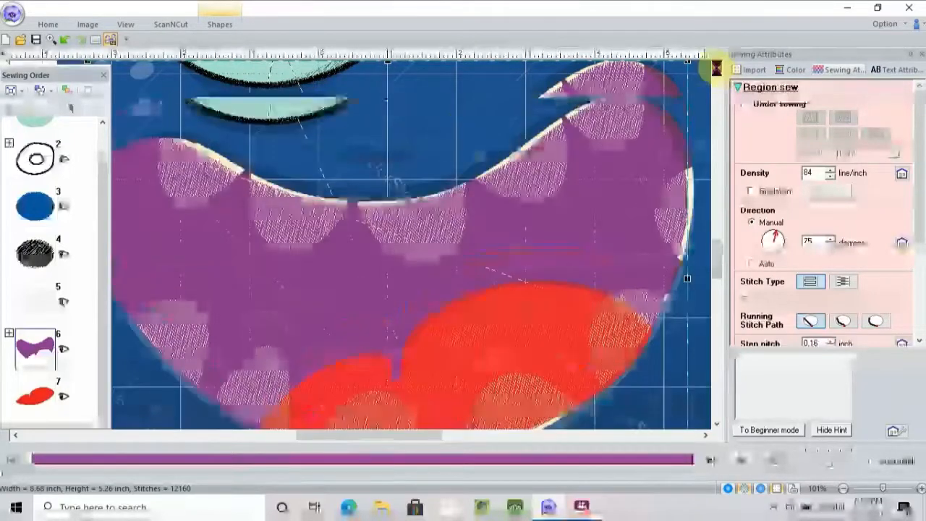
- Trace the middle tooth hanging from the mouth's upper edge with a closed outline about 1.59 inch wide and 1.16 inch high
left_click(220, 25)
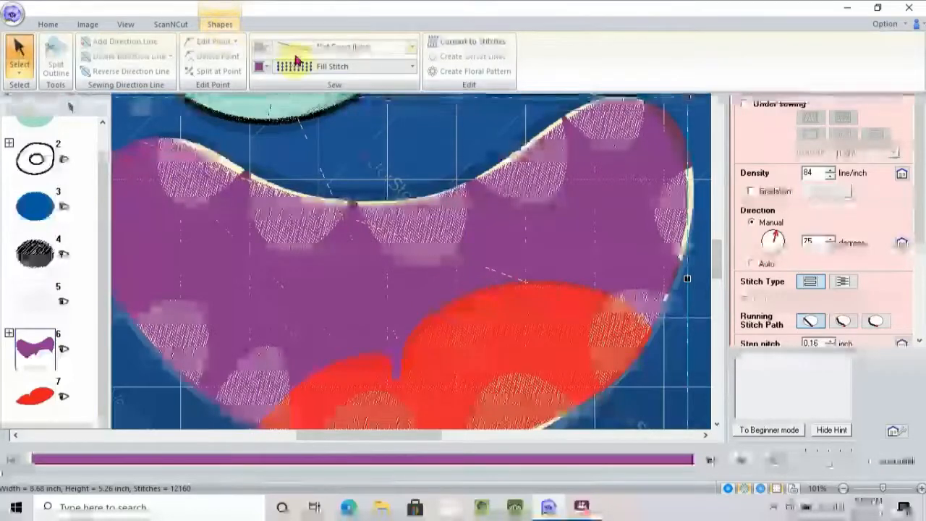
left_click(49, 25)
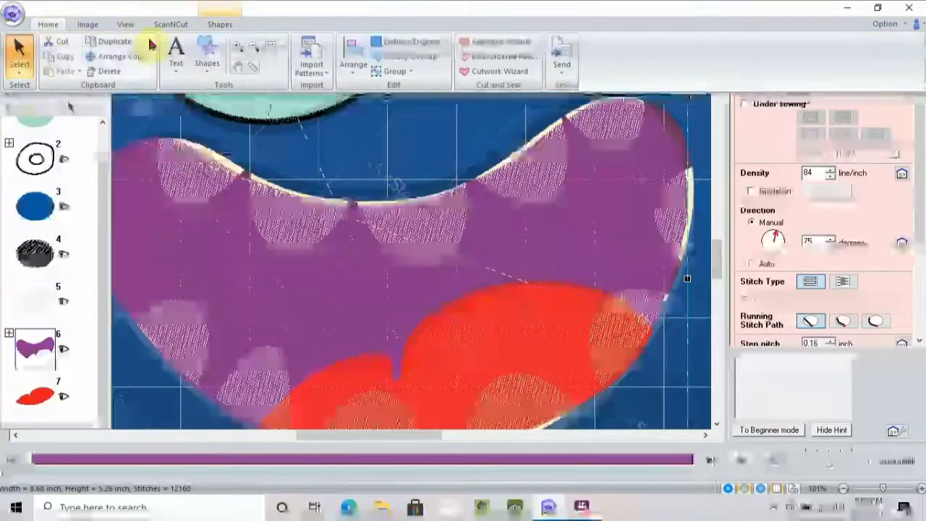
left_click(207, 65)
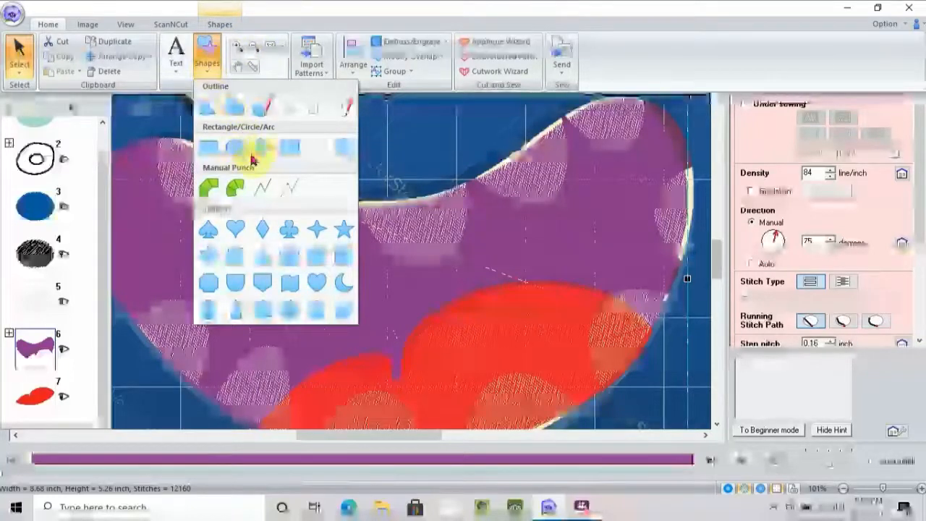
left_click(210, 110)
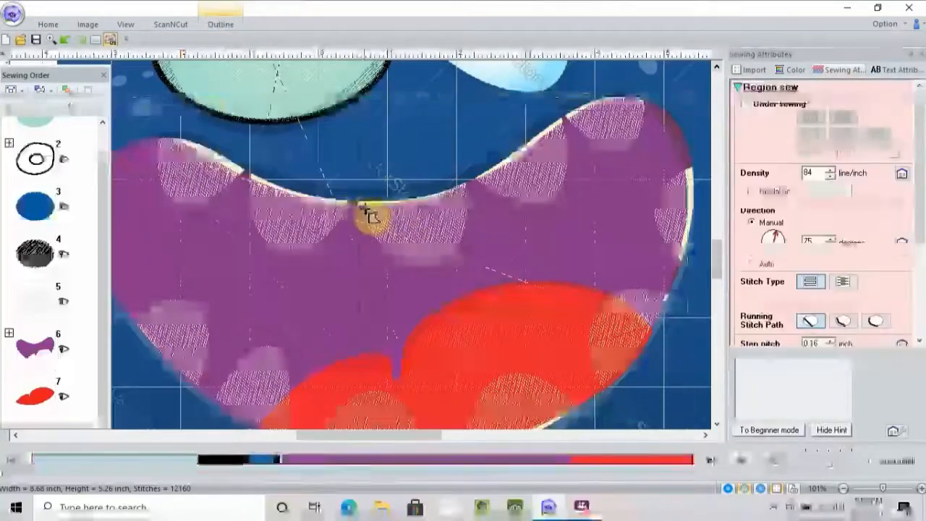
left_click(358, 203)
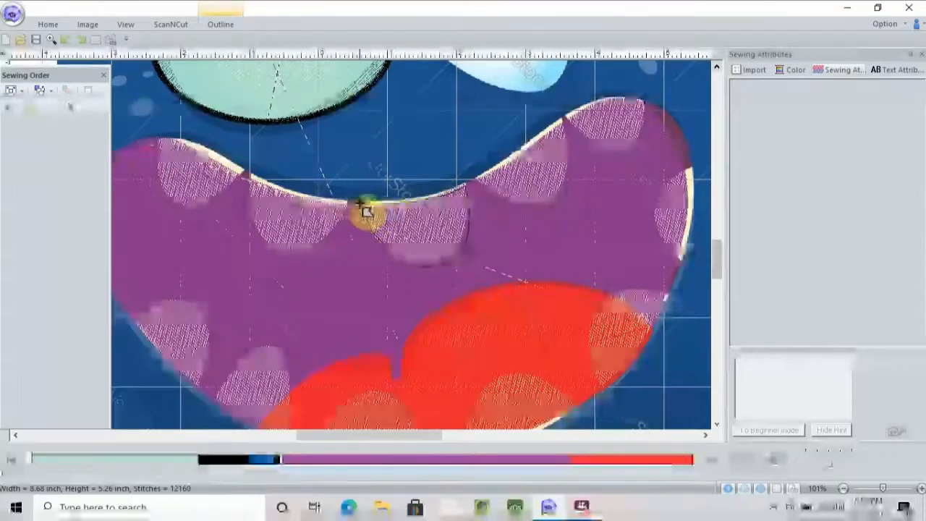
left_click(365, 210)
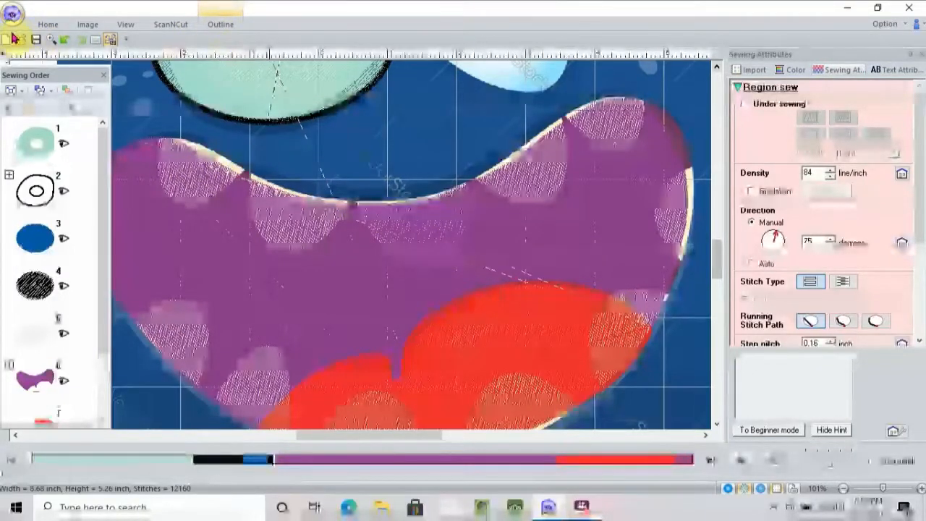
- Select the traced middle tooth and set its fill stitch color to white
left_click(47, 26)
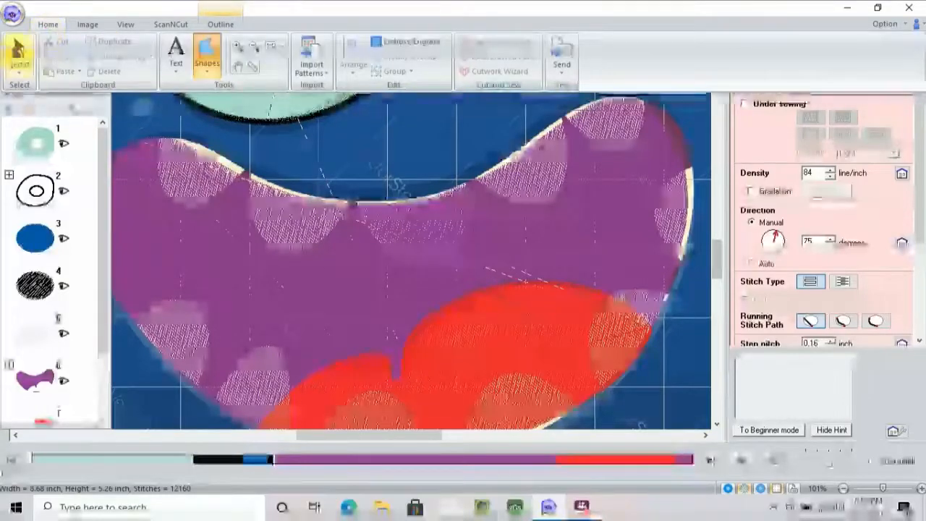
left_click(18, 40)
left_click(424, 217)
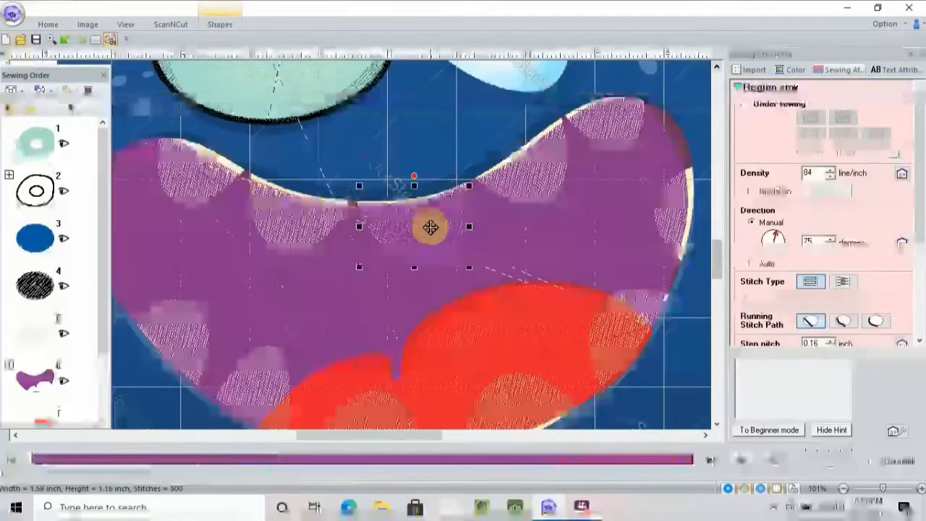
left_click(230, 25)
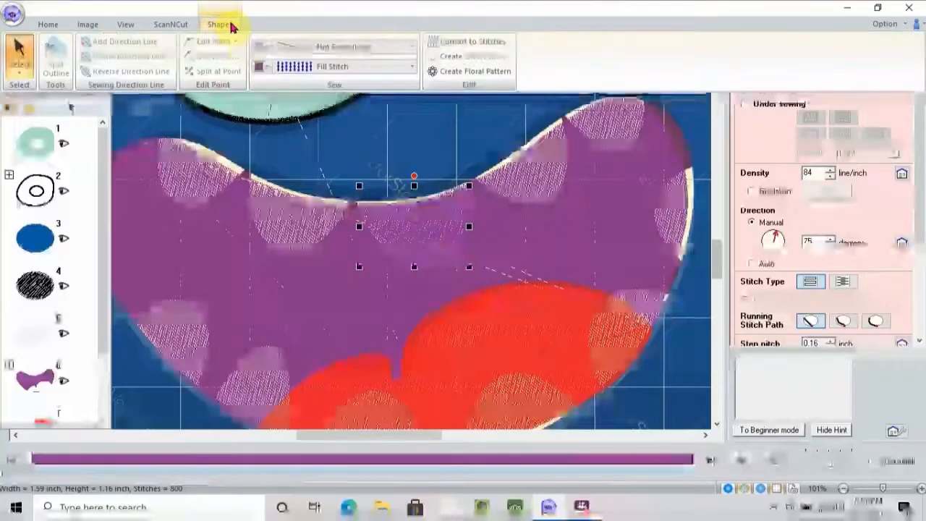
left_click(262, 67)
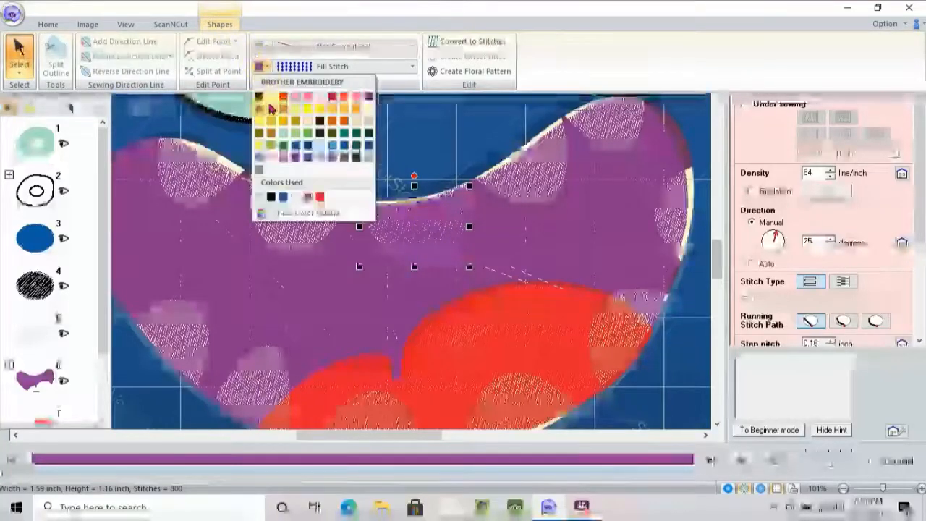
left_click(270, 108)
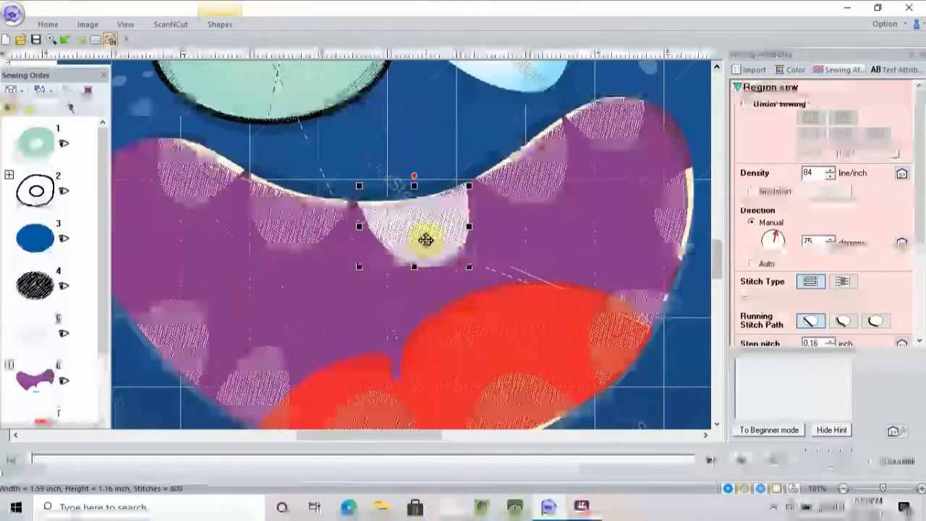
- Switch the design display from the stitch view to the realistic view
left_click(220, 25)
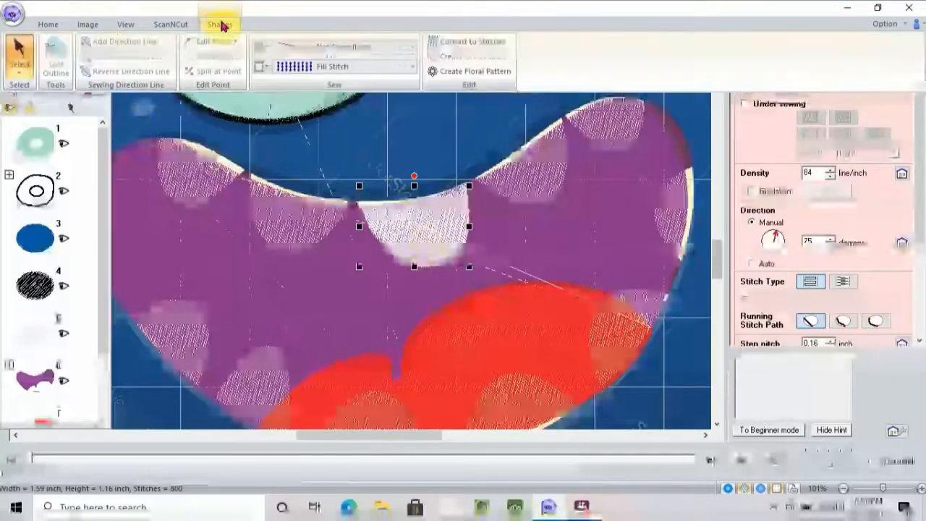
left_click(48, 25)
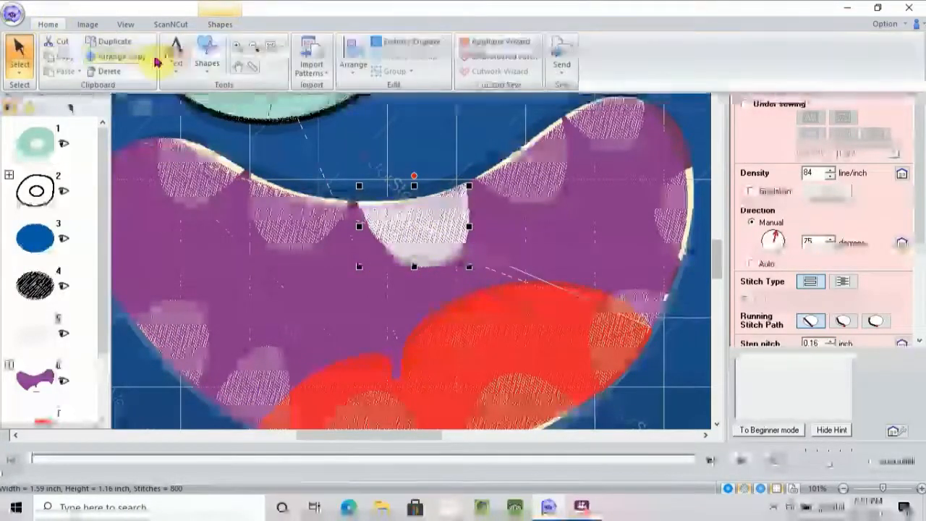
left_click(125, 25)
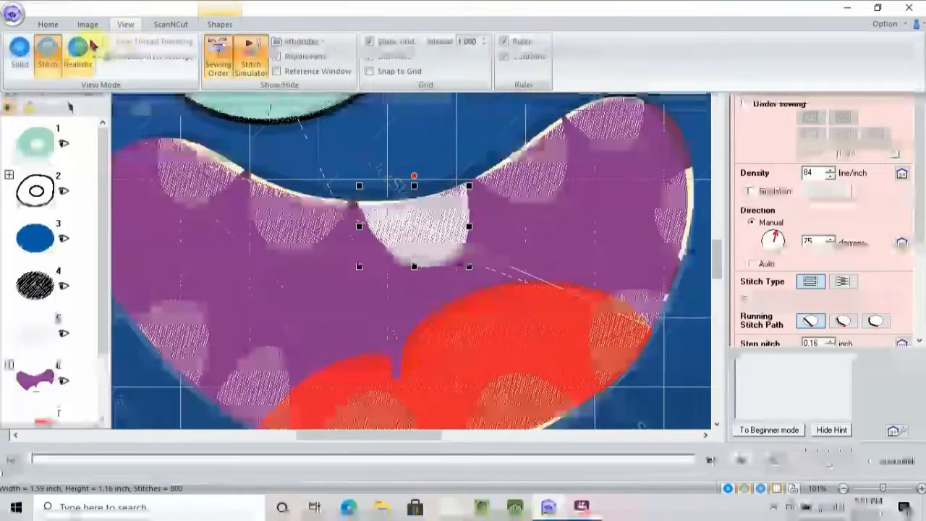
left_click(84, 54)
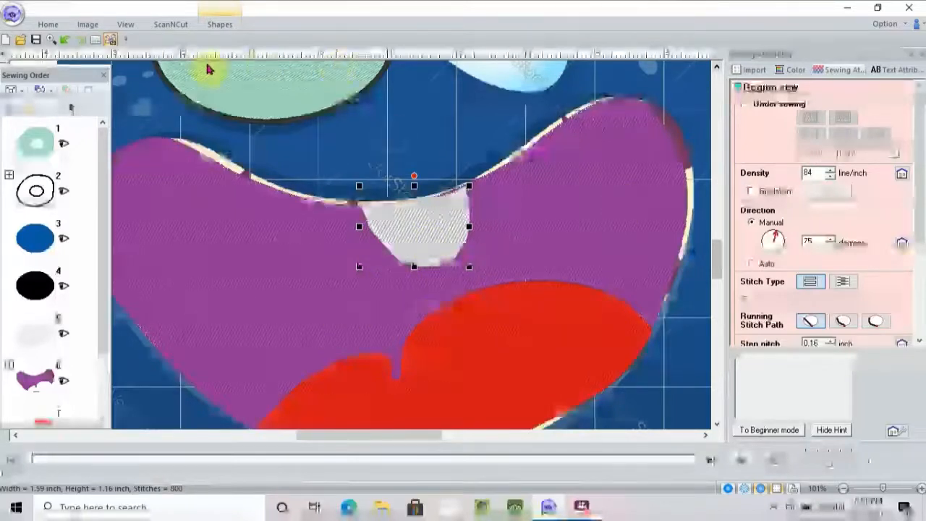
left_click(50, 24)
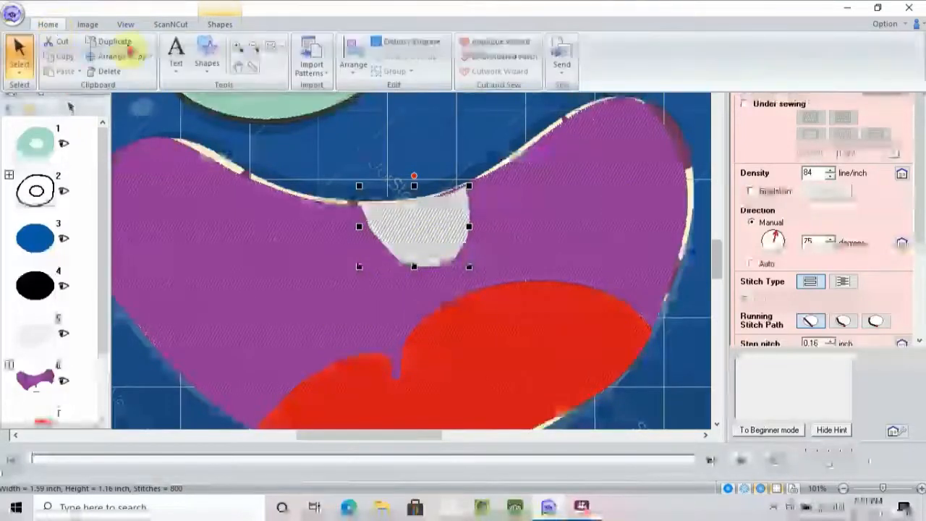
left_click(269, 46)
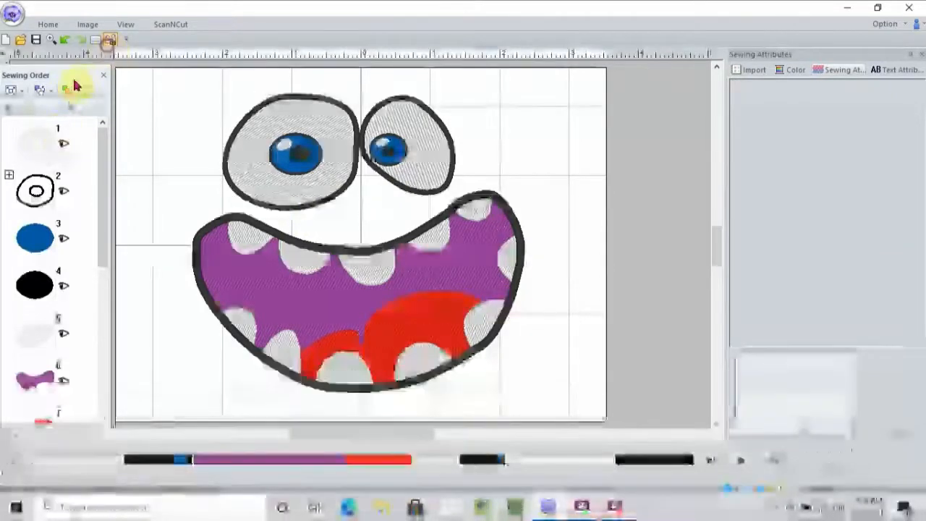
- Float the sewing order list over the workspace and move the larger eye's black outlines to stitch after its black pupil
left_click_drag(72, 77, 103, 36)
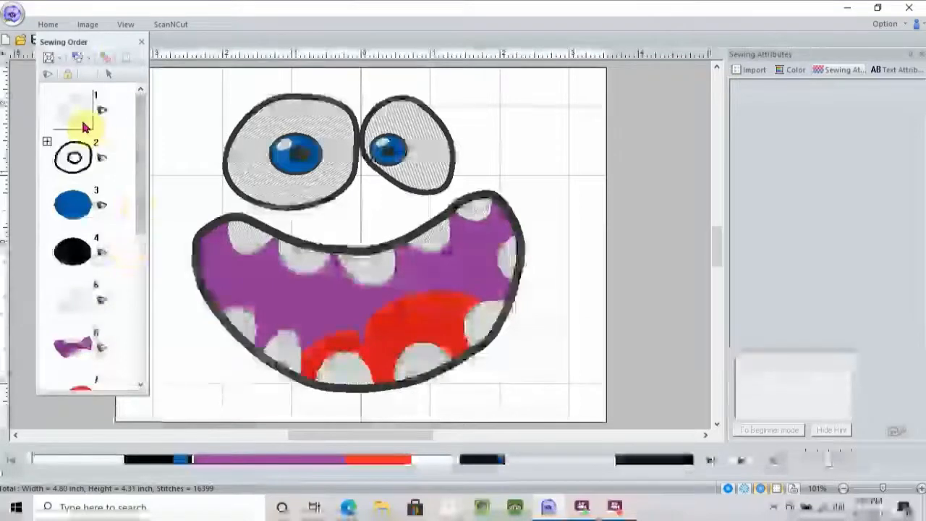
left_click(80, 157)
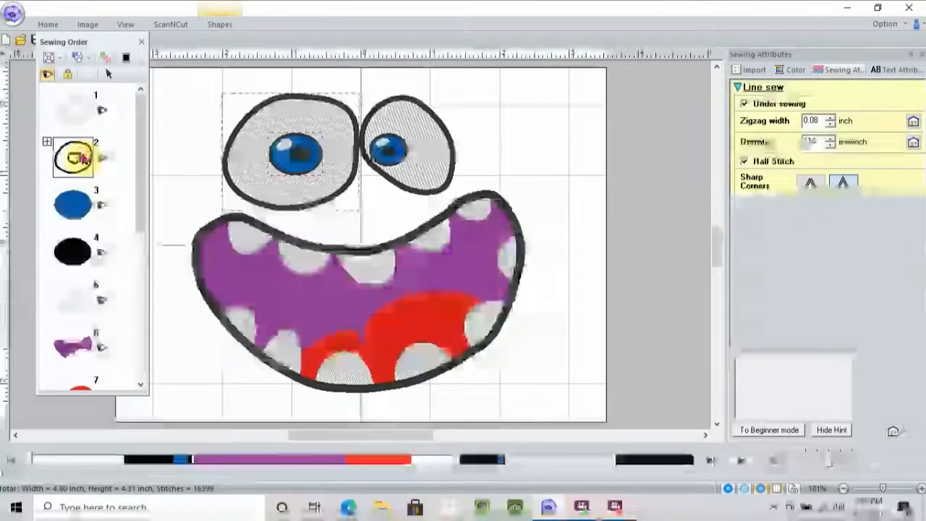
left_click_drag(82, 158, 81, 254)
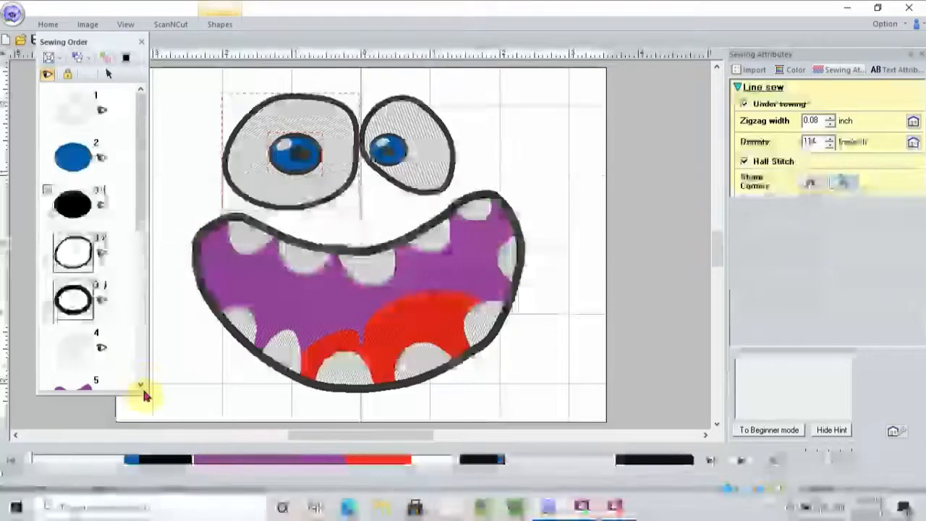
left_click(142, 386)
left_click(142, 386)
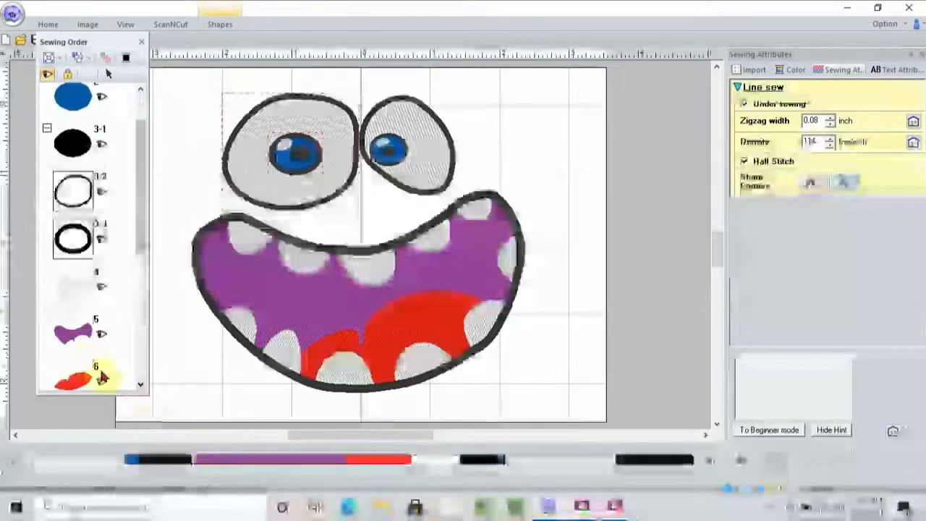
- Examine the sewing order of the white eye highlights and teeth, expanding the tooth group and checking individual white entries
left_click(80, 293)
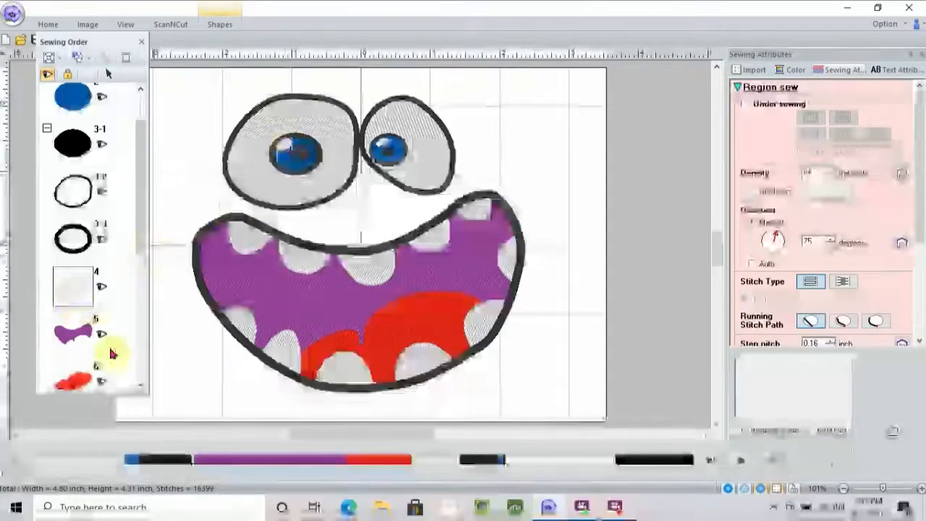
scroll(142, 388, "down", 3)
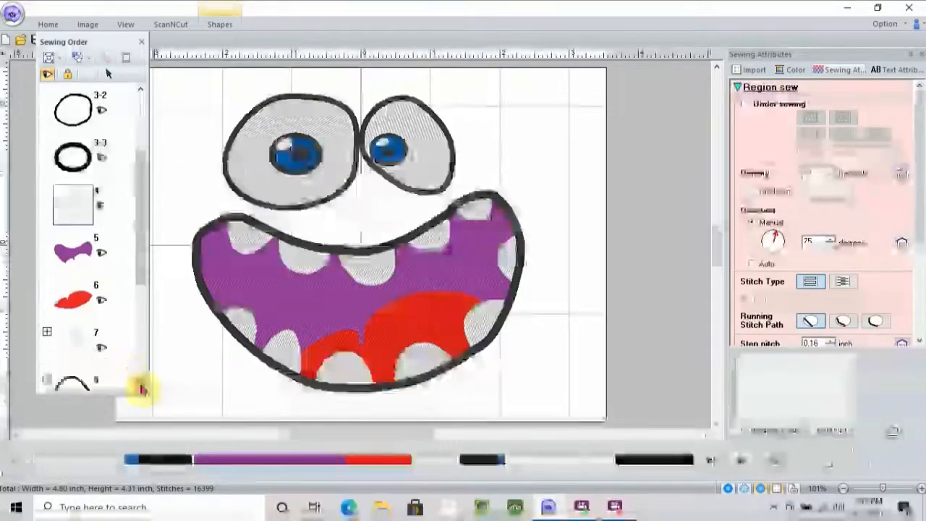
left_click(82, 326)
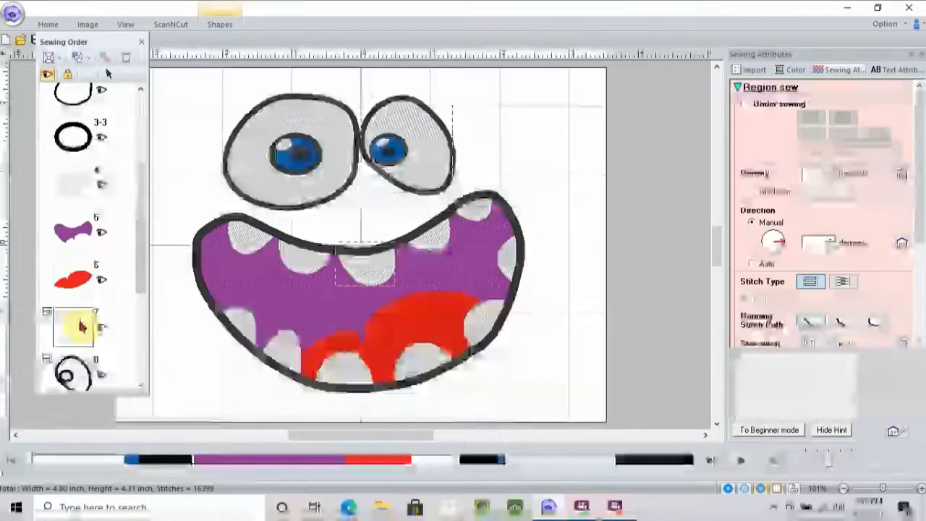
left_click(47, 312)
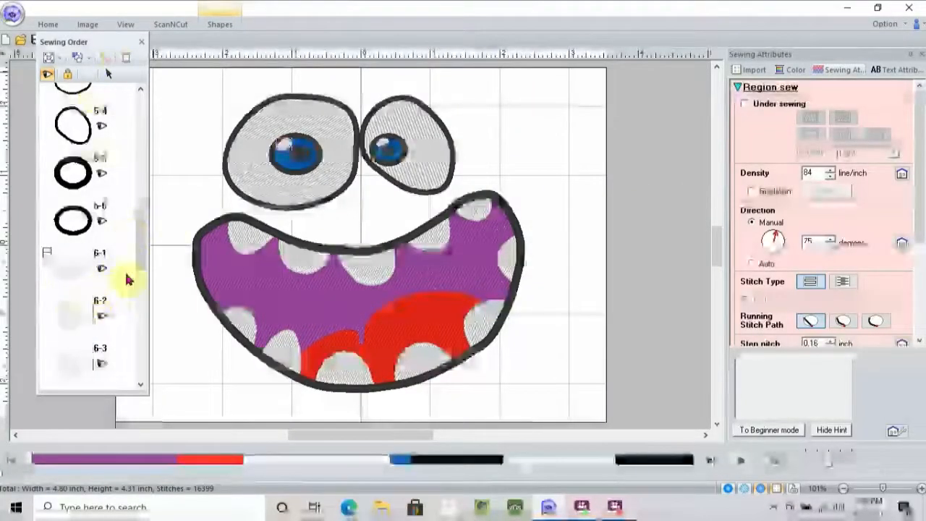
left_click(78, 365)
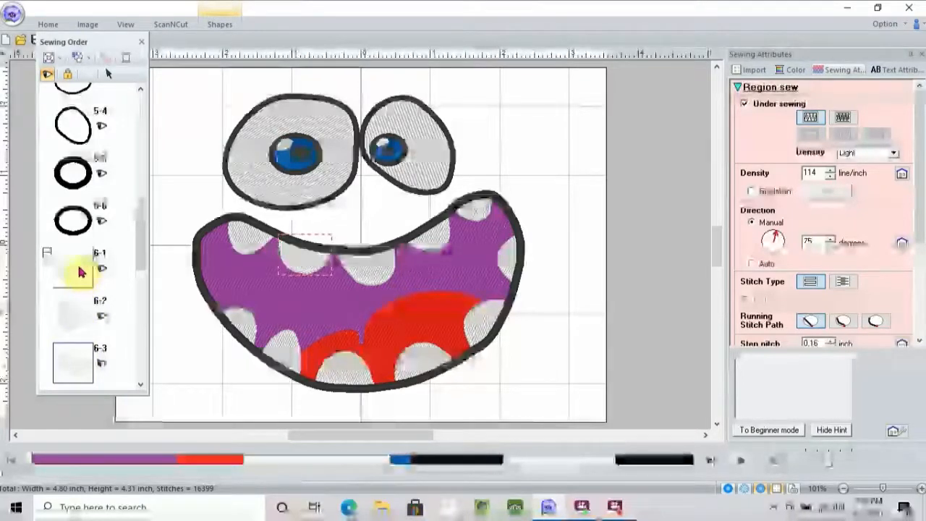
scroll(140, 94, "up", 3)
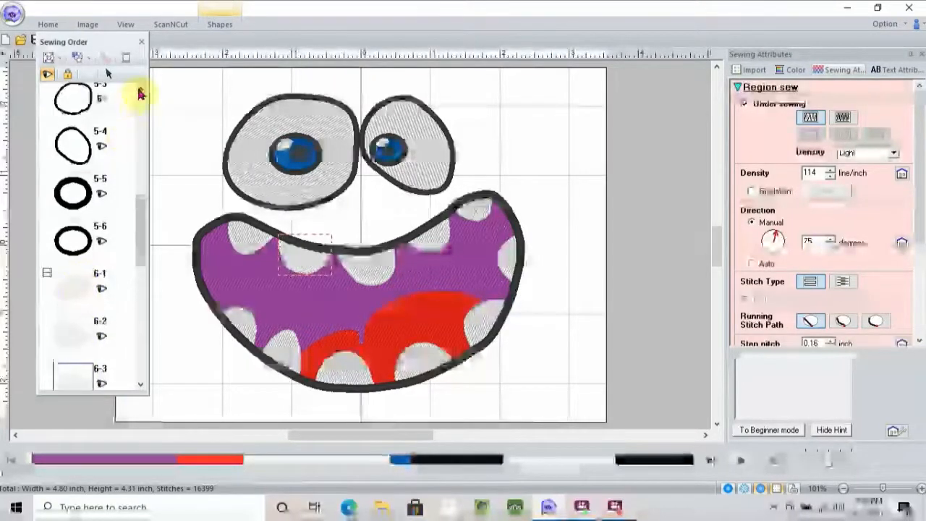
scroll(139, 94, "up", 4)
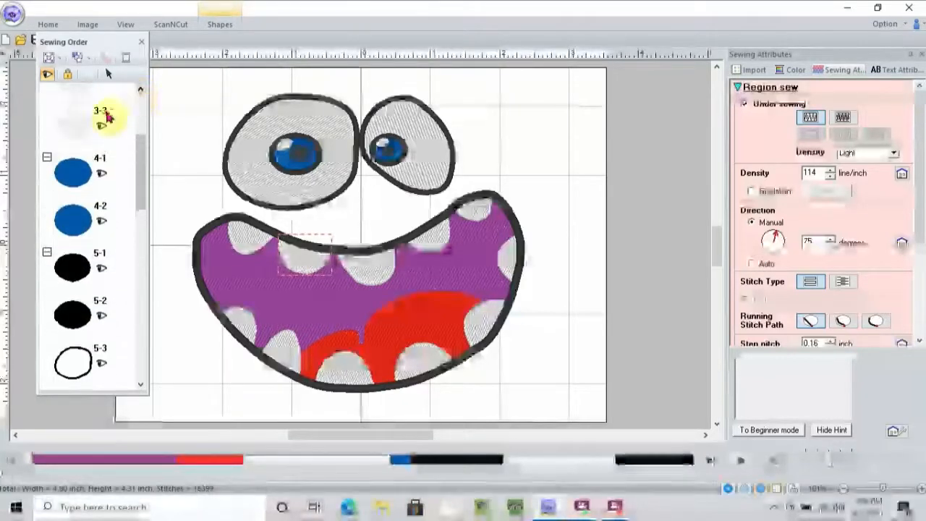
left_click(63, 122)
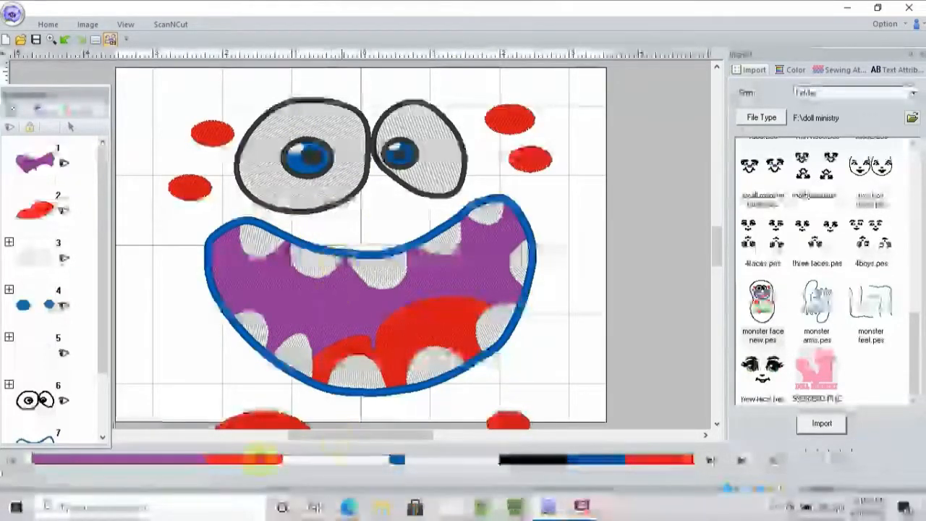
- Run the stitch simulation of the finished monster face and advance it through to the last color
left_click(739, 464)
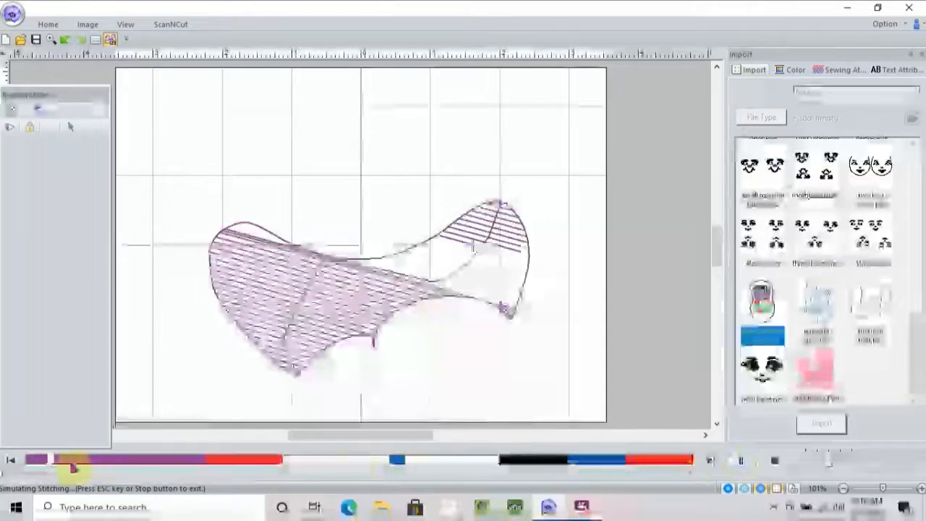
mouse_move(54, 465)
left_mouse_down()
mouse_move(533, 450)
mouse_move(453, 458)
left_mouse_up()
mouse_move(392, 452)
left_mouse_down()
mouse_move(676, 458)
mouse_move(667, 469)
mouse_move(509, 469)
mouse_move(711, 458)
left_mouse_up()
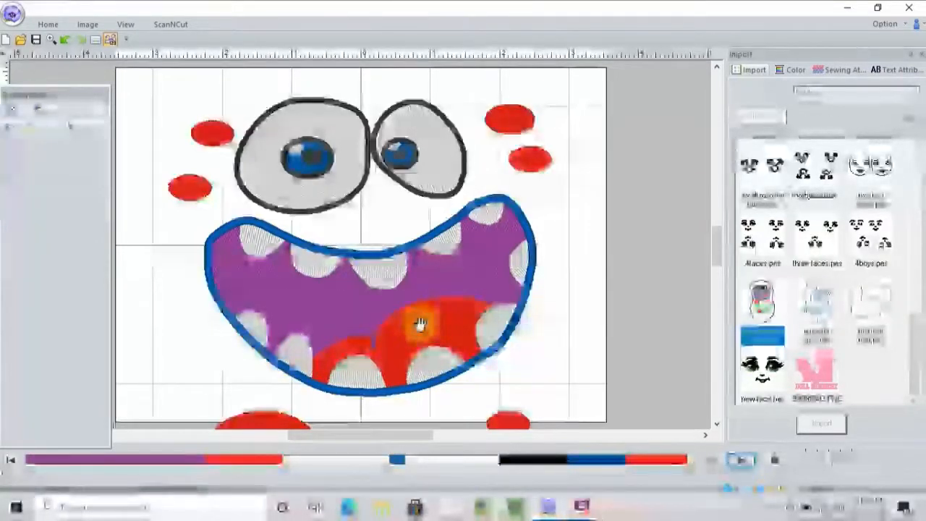
- Change the design page to a larger hoop size in upright orientation through the design settings
left_click(12, 13)
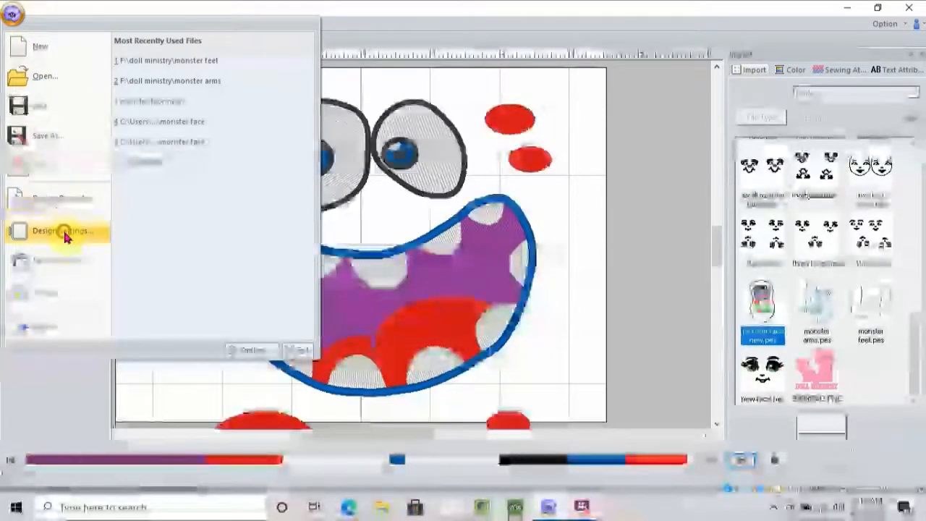
left_click(62, 230)
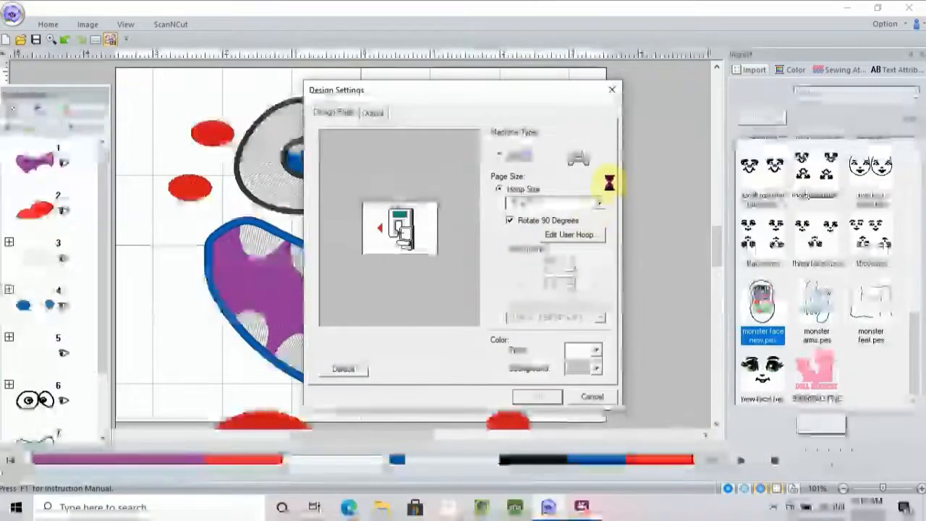
left_click(600, 205)
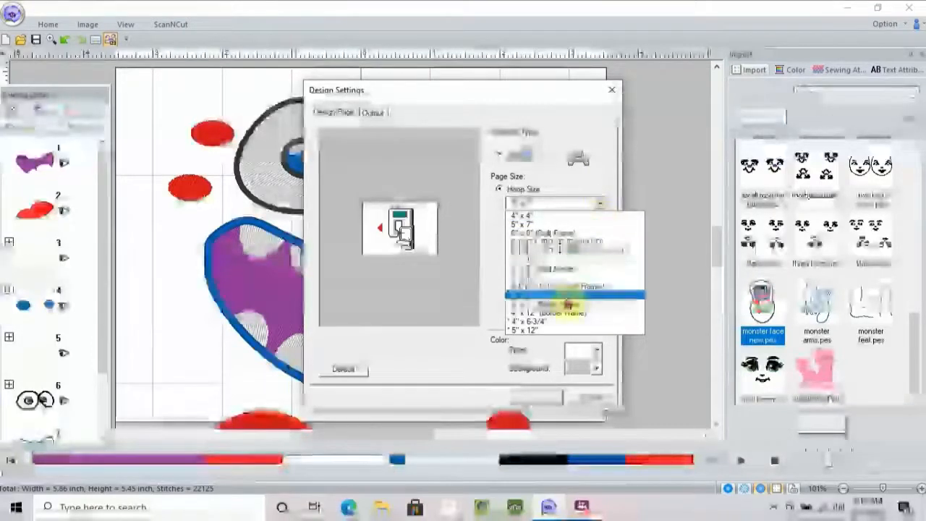
left_click(568, 295)
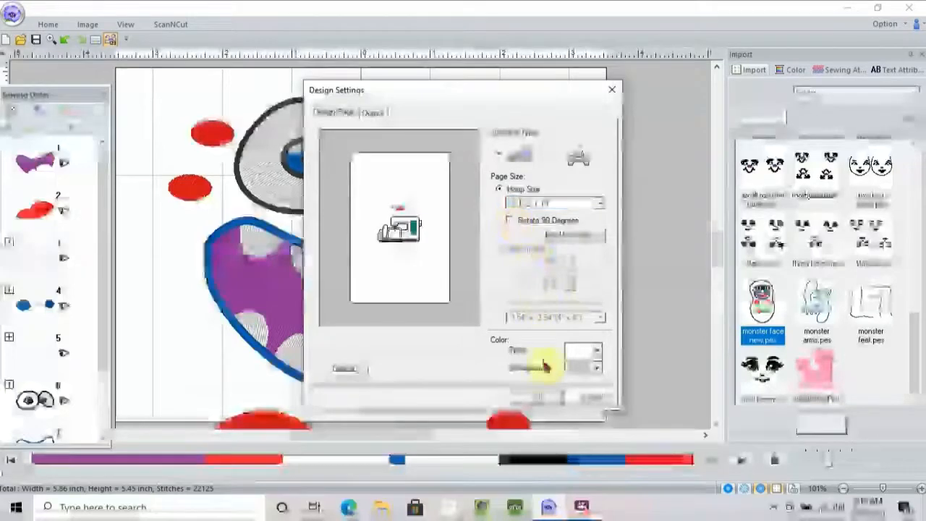
left_click(538, 396)
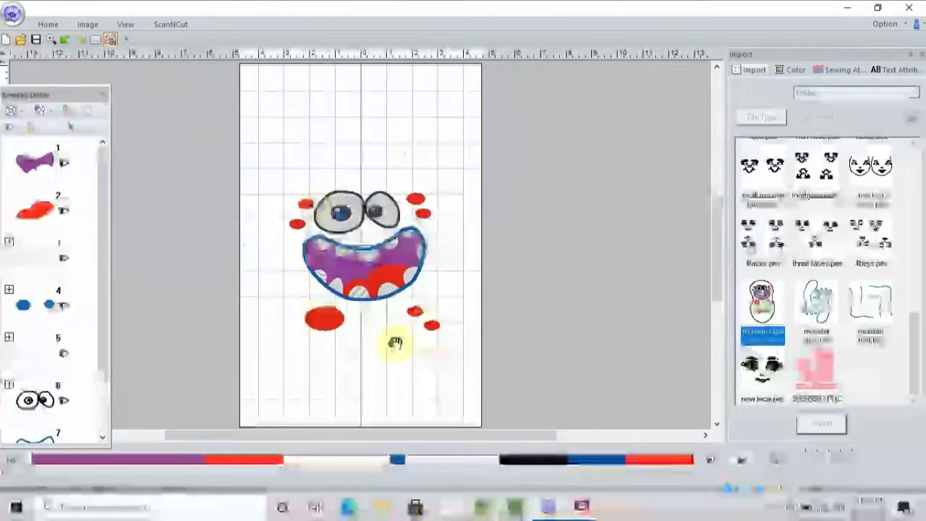
- Select the whole monster face and move it up into the upper half of the enlarged hoop area, then deselect it
left_click(50, 23)
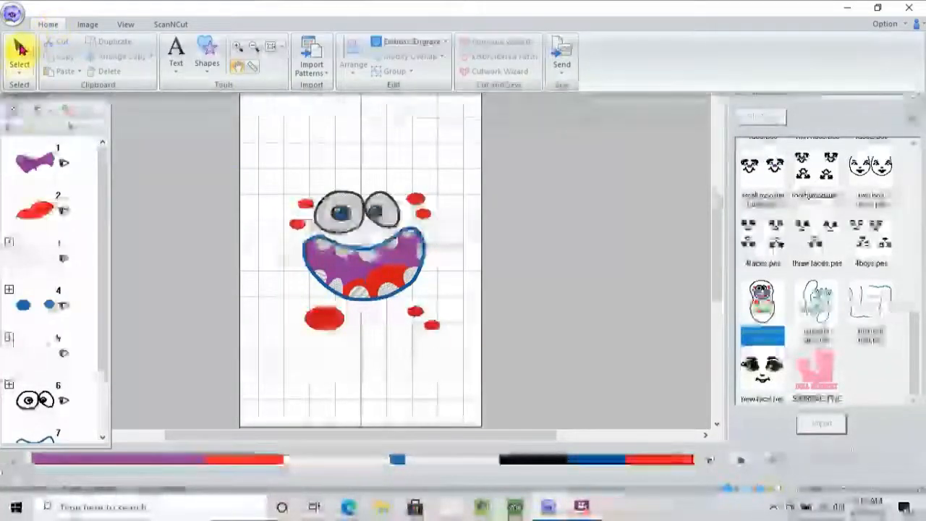
left_click(20, 48)
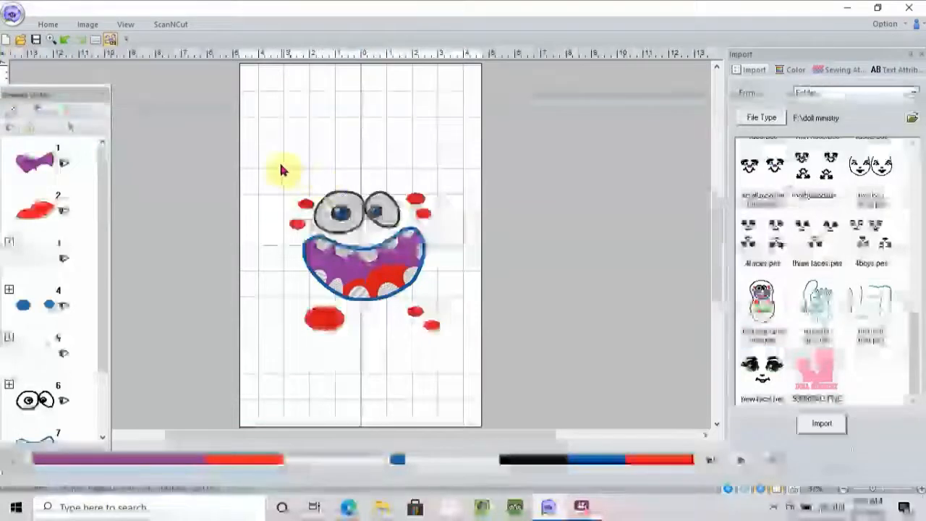
left_click_drag(271, 163, 471, 356)
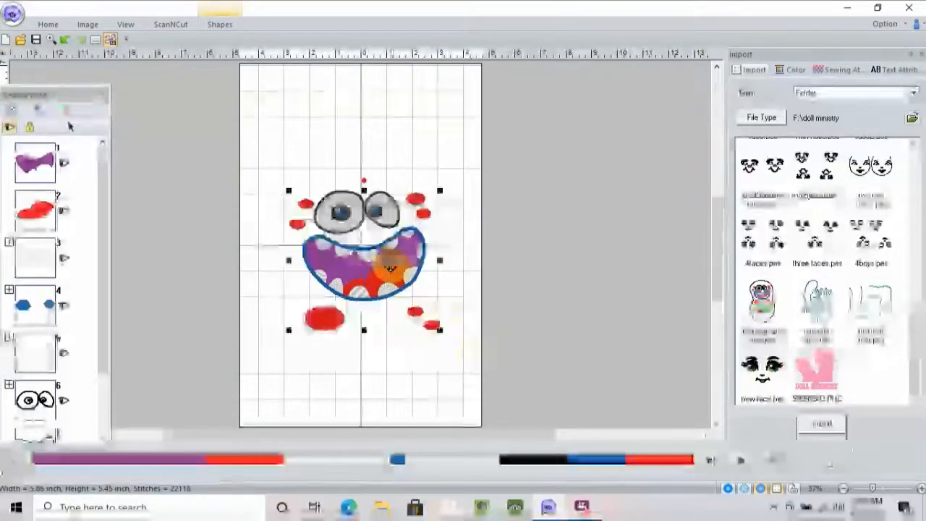
left_click_drag(393, 253, 386, 173)
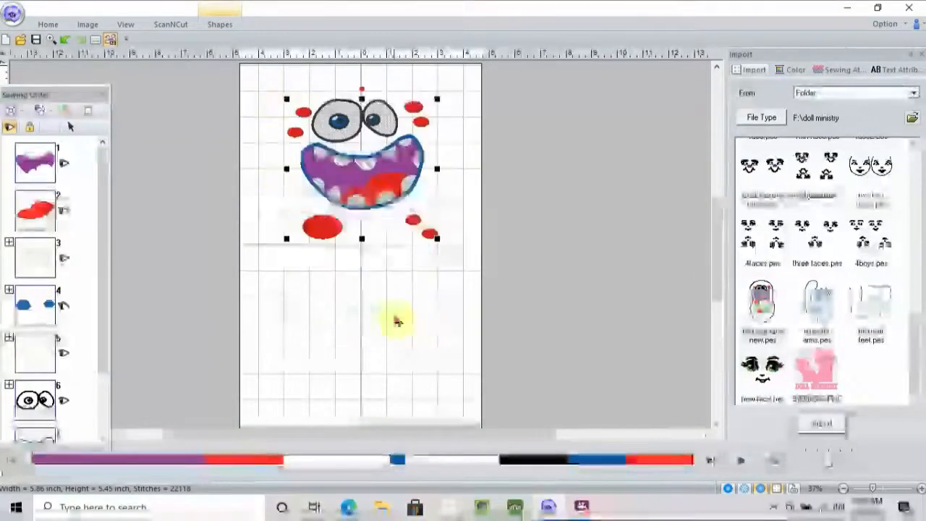
left_click(312, 278)
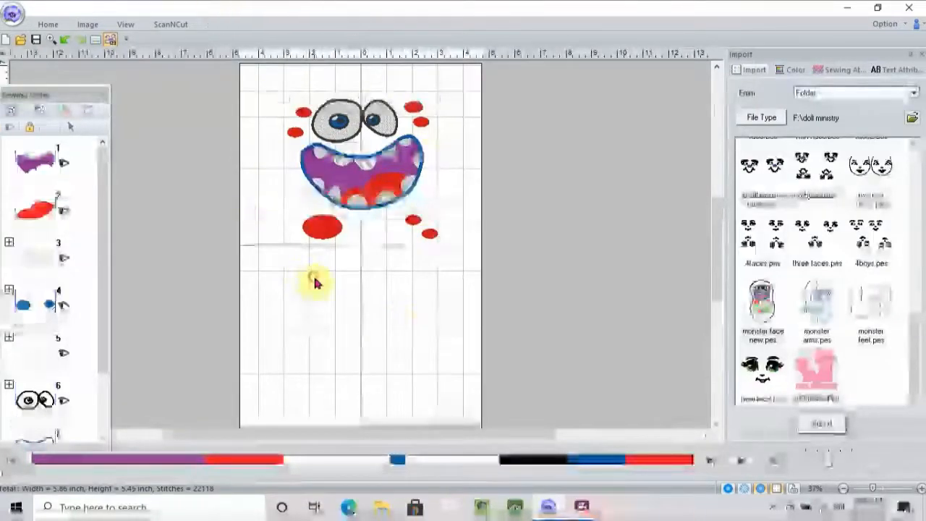
- Draw an egg shape about 7.9 inches wide and 13.26 inches high around the face, nearly filling the hoop
left_click(46, 23)
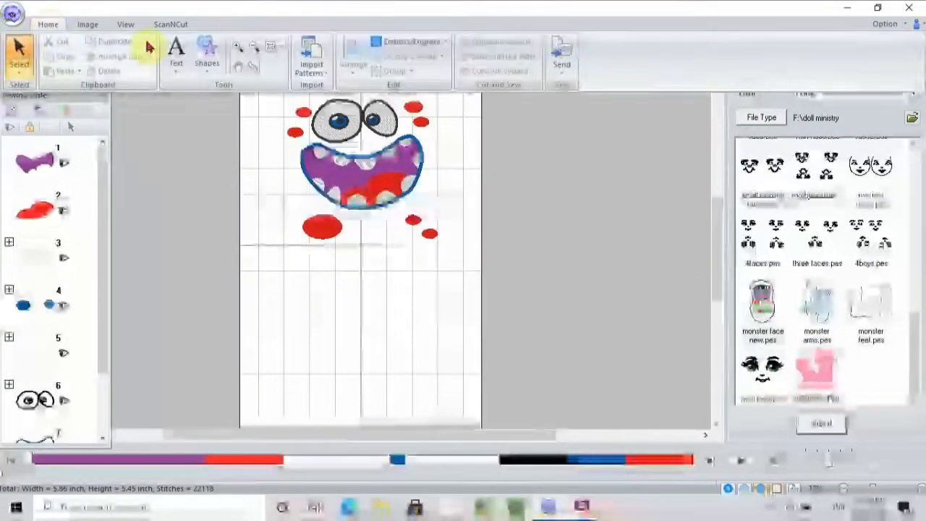
left_click(210, 65)
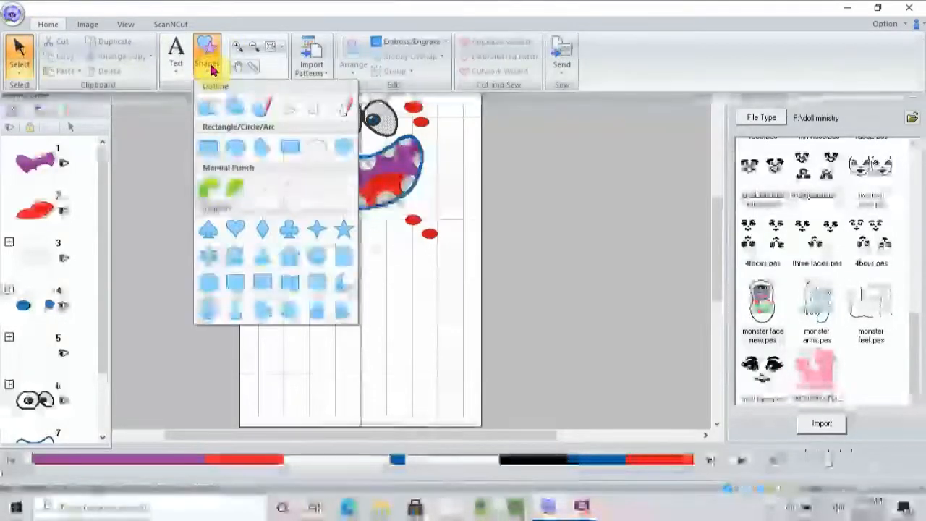
left_click(207, 310)
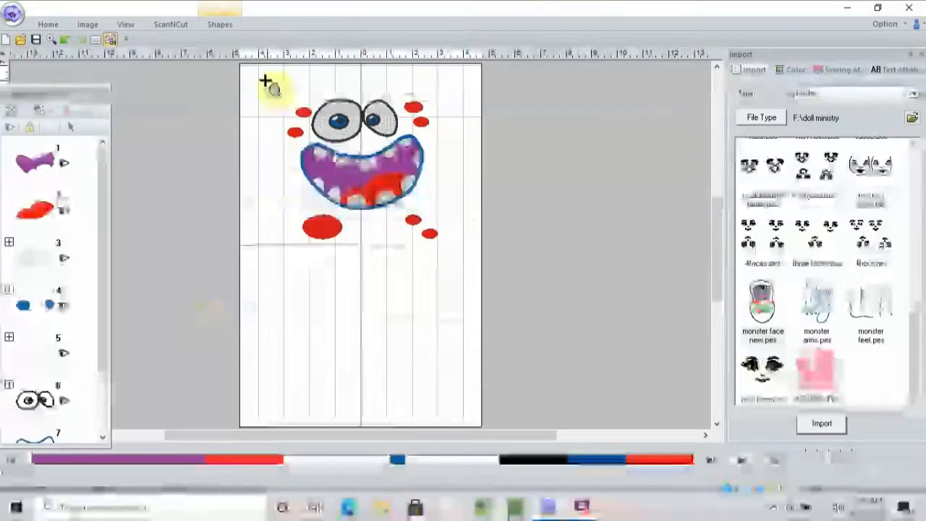
left_click_drag(262, 79, 467, 420)
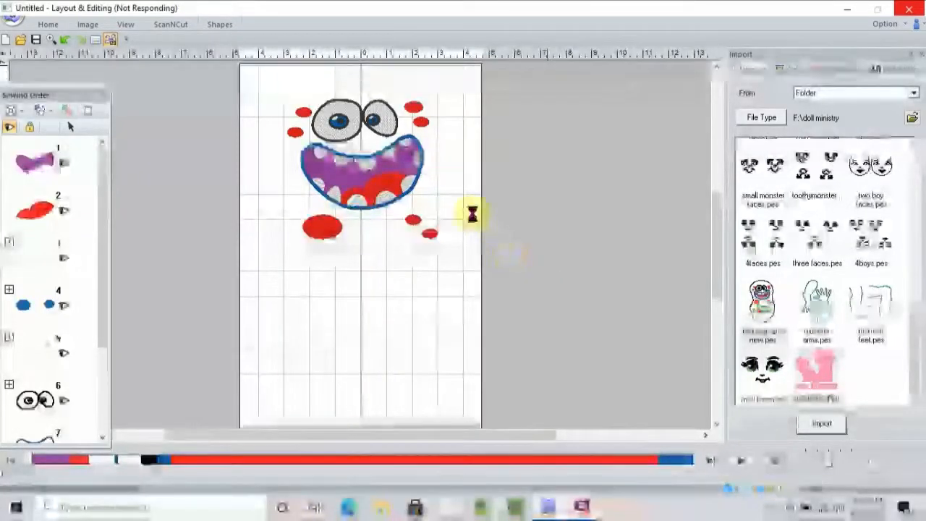
left_click_drag(374, 169, 391, 129)
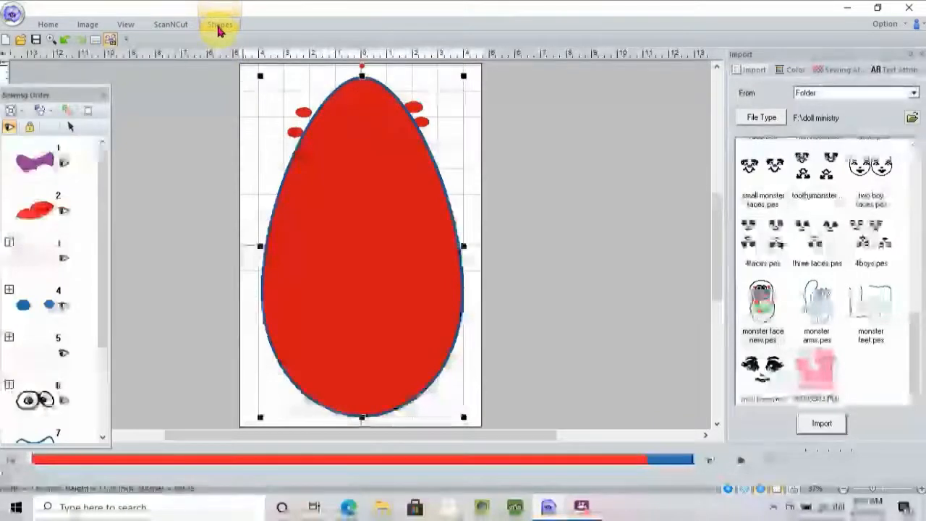
- Set the egg shape's region to Not Sewn and its outline to Running Stitch
left_click(45, 25)
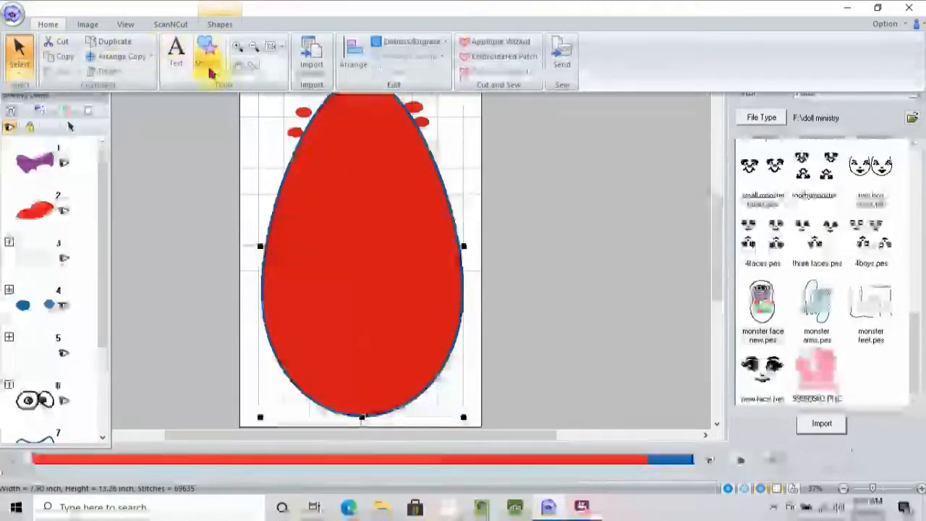
left_click(217, 25)
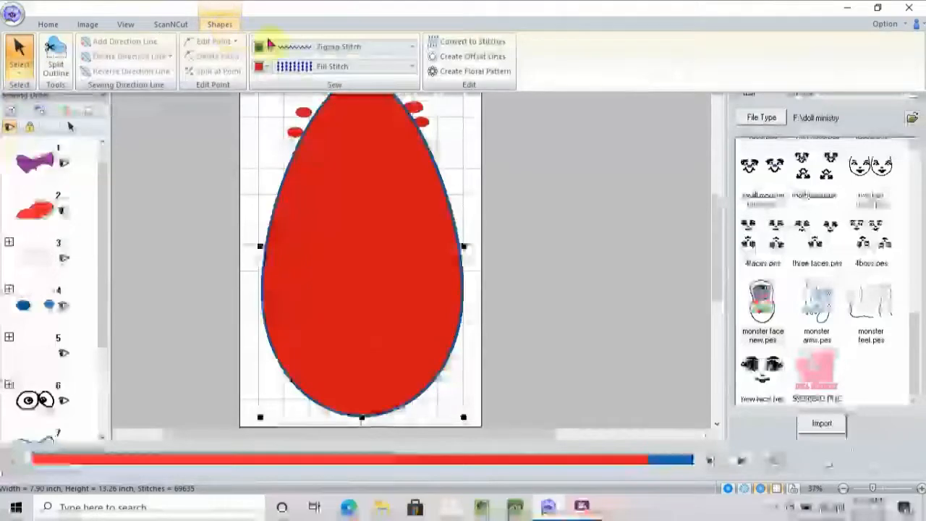
left_click(414, 67)
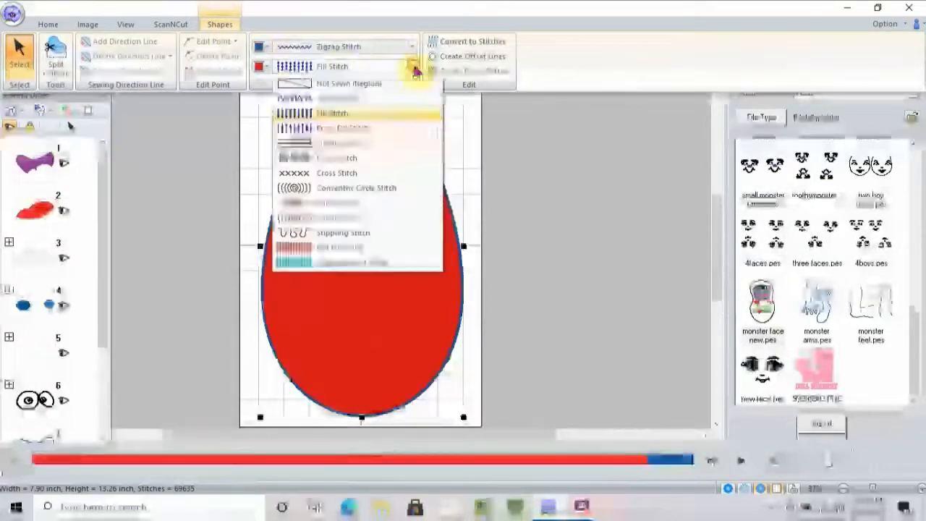
left_click(385, 84)
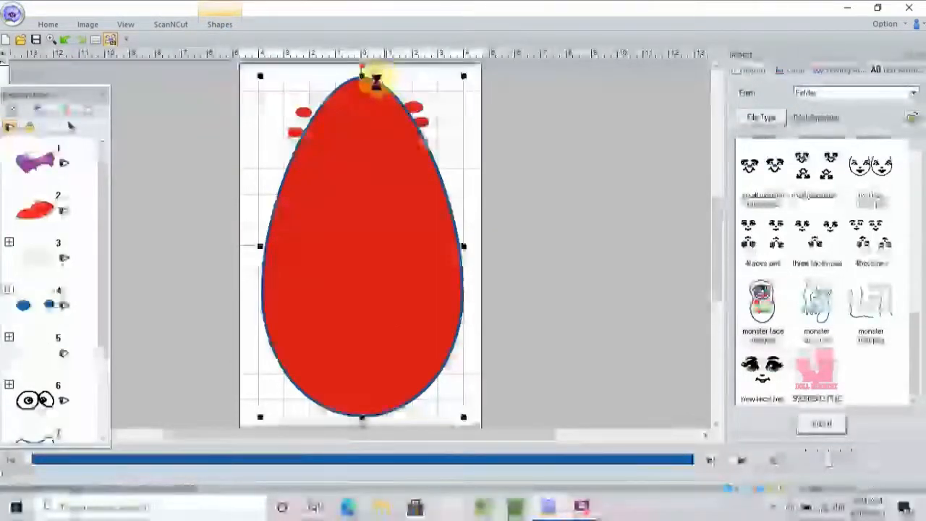
left_click(226, 24)
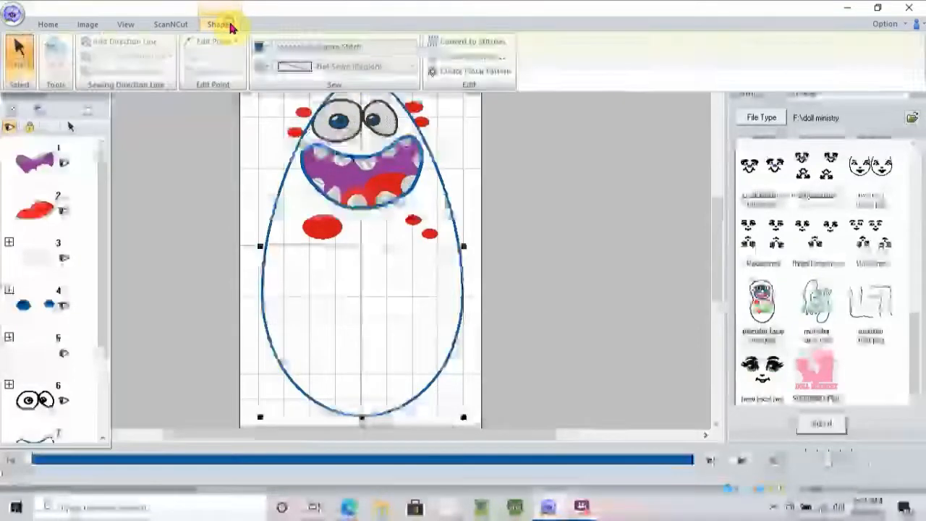
left_click(413, 47)
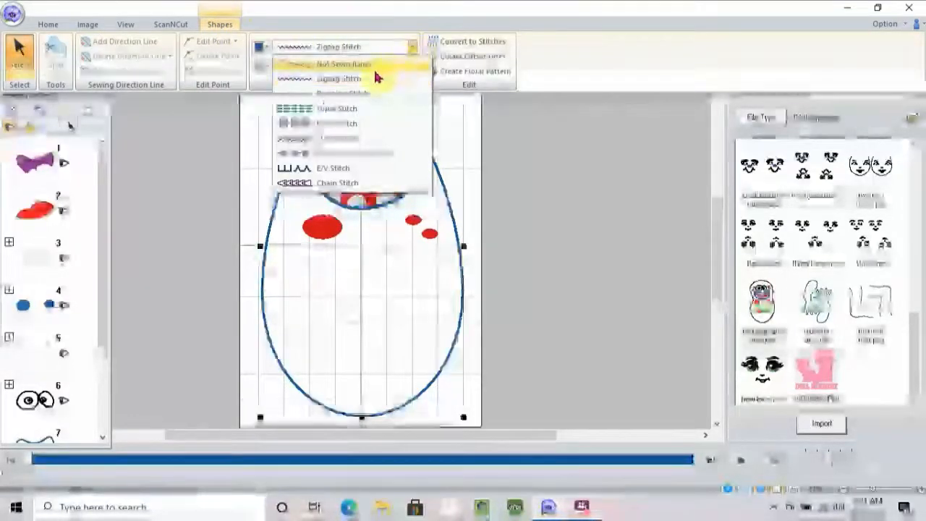
left_click(365, 97)
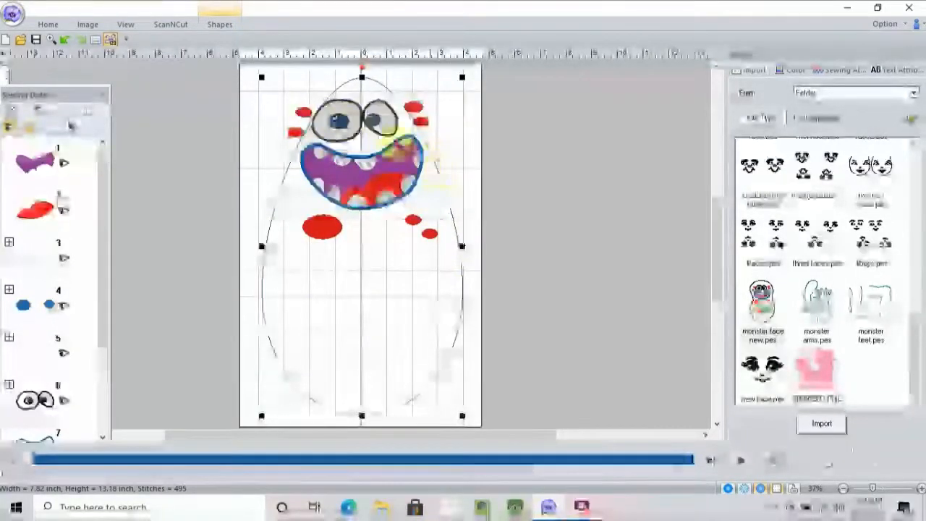
- Add edit points on both upper sides of the egg outline and pull them outward to widen the body around the face
left_click(46, 24)
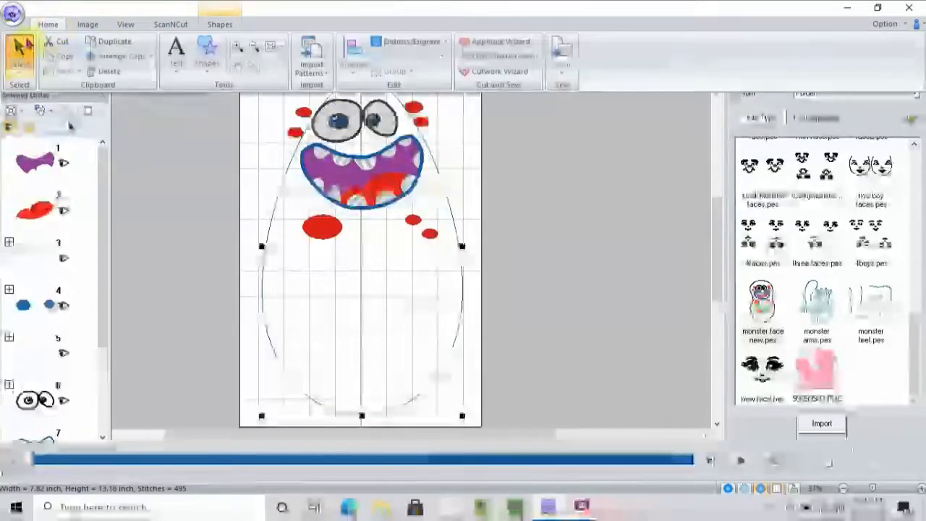
left_click(19, 62)
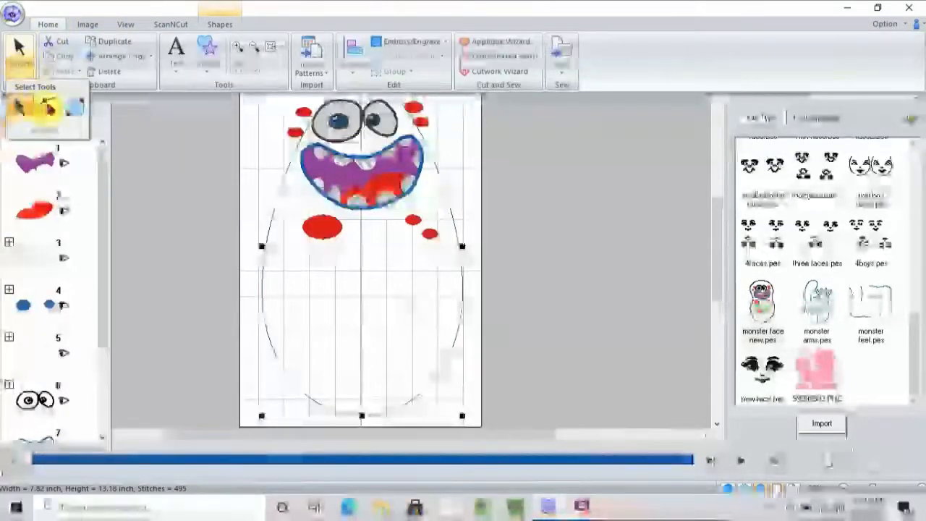
left_click(47, 107)
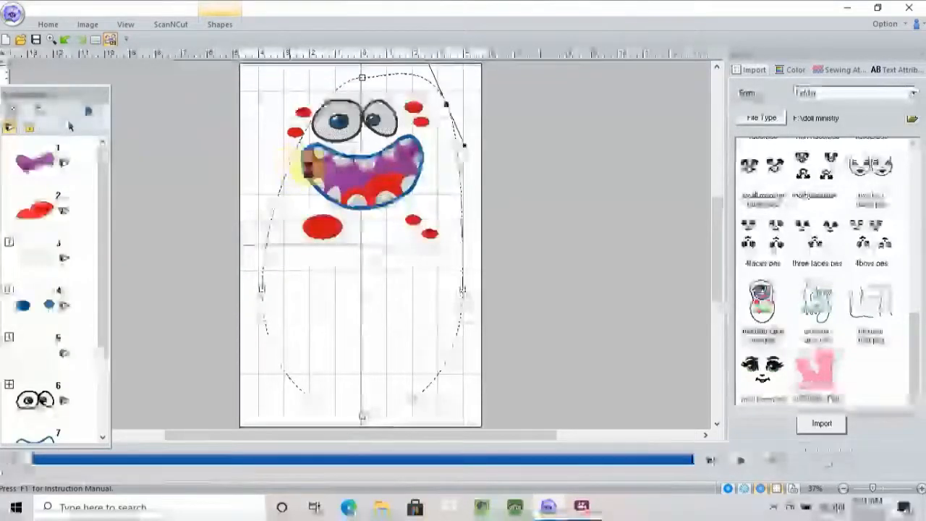
left_click(288, 167)
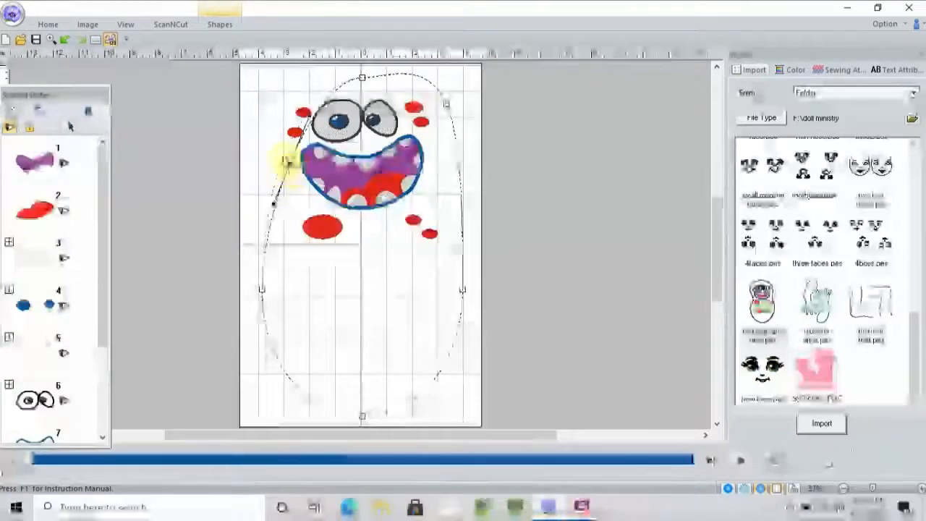
left_click_drag(288, 167, 277, 142)
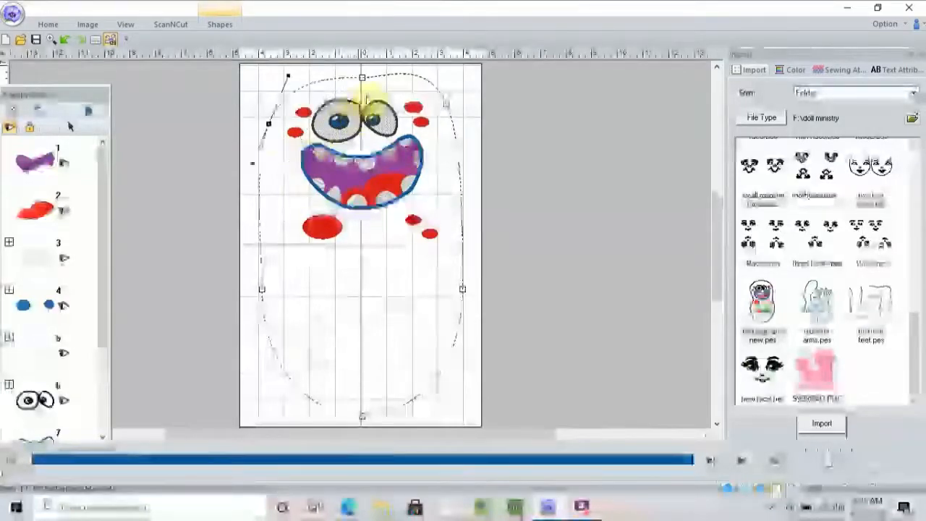
- Raise the top center point of the body outline to smooth and round the head
left_click(362, 76)
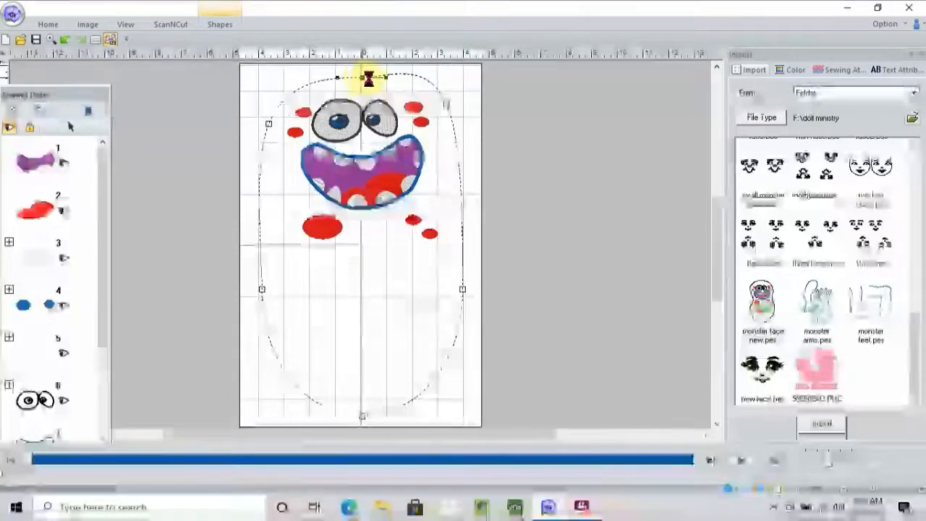
left_click_drag(362, 77, 367, 78)
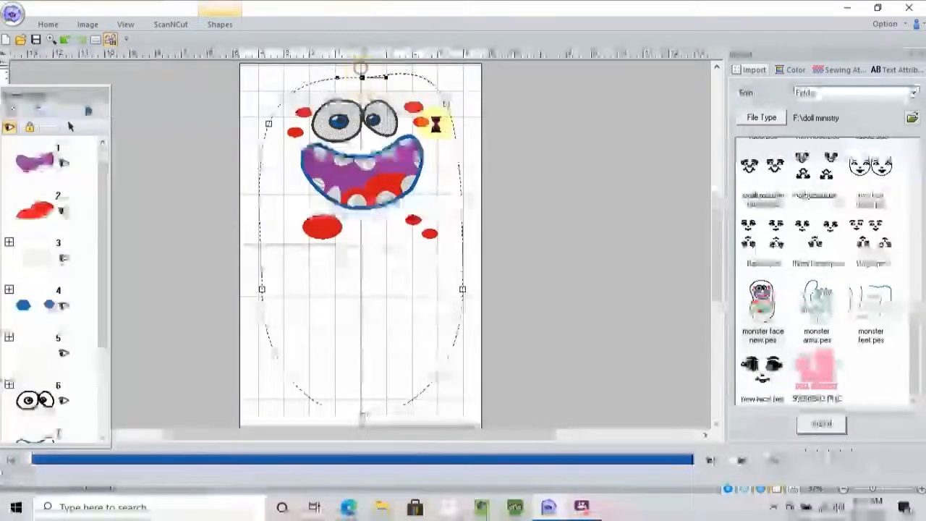
left_click(361, 73)
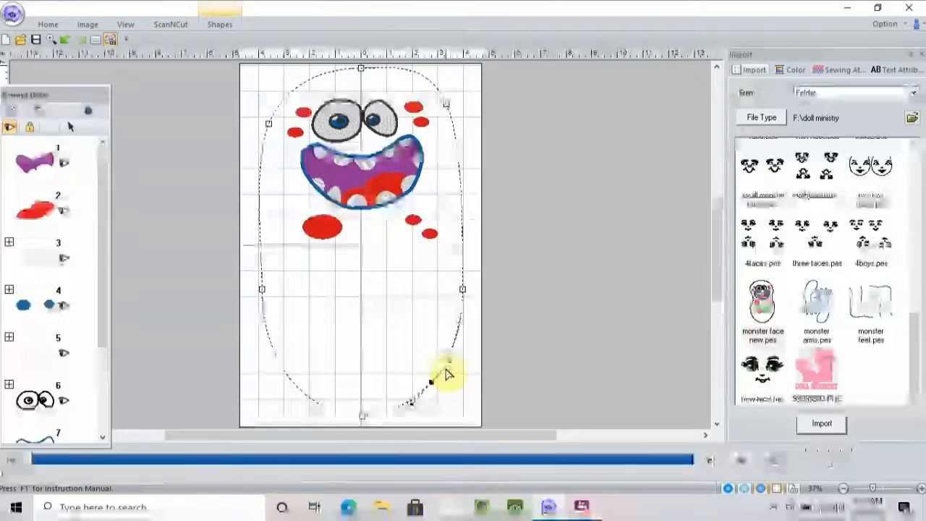
- Convert the lower right edit point of the body outline to straight and pull it out toward the hoop's lower right corner
left_click_drag(443, 375, 417, 405)
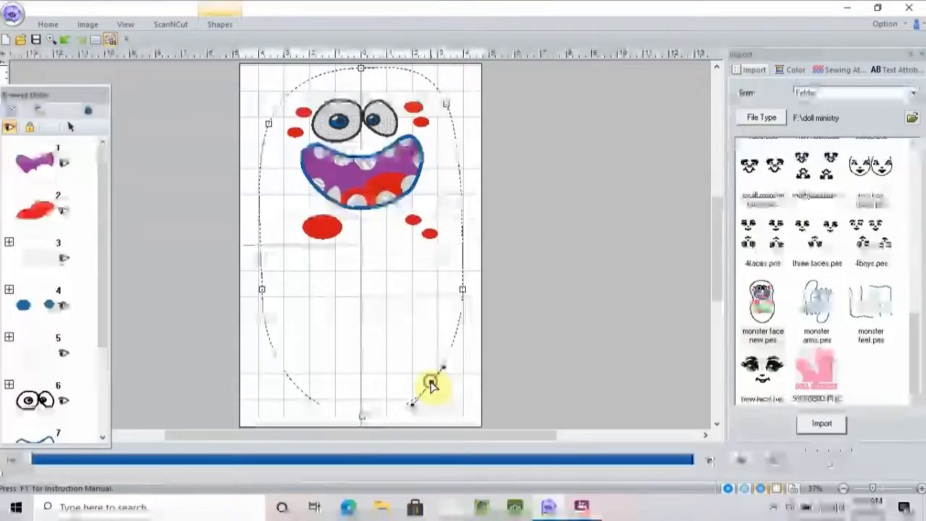
right_click(431, 388)
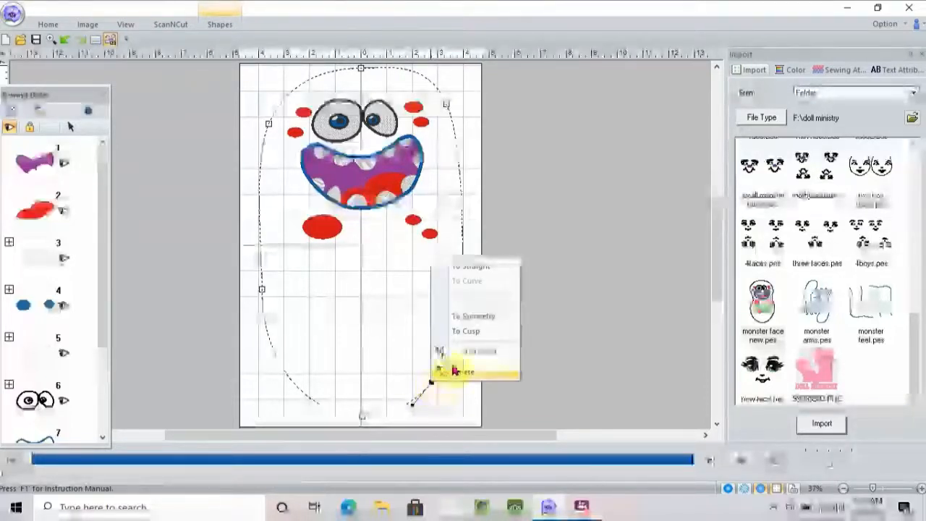
left_click(466, 270)
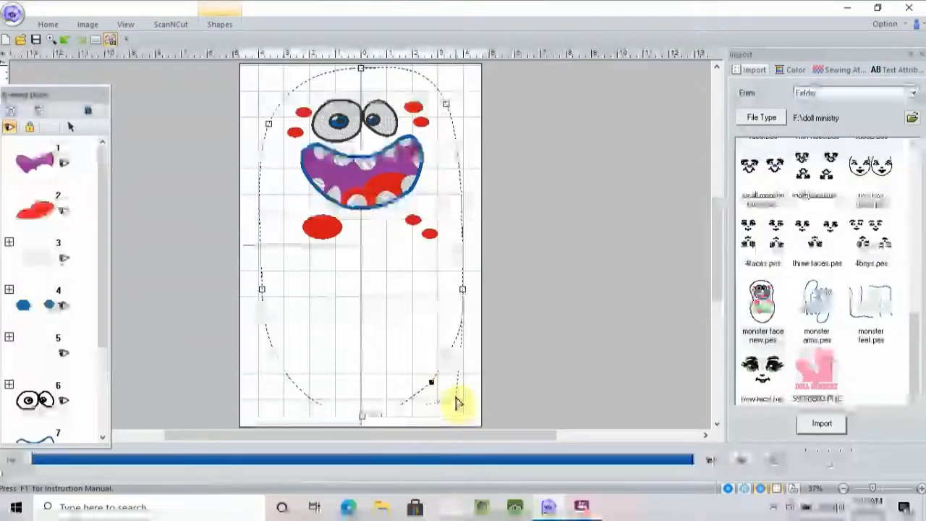
left_click_drag(455, 397, 455, 399)
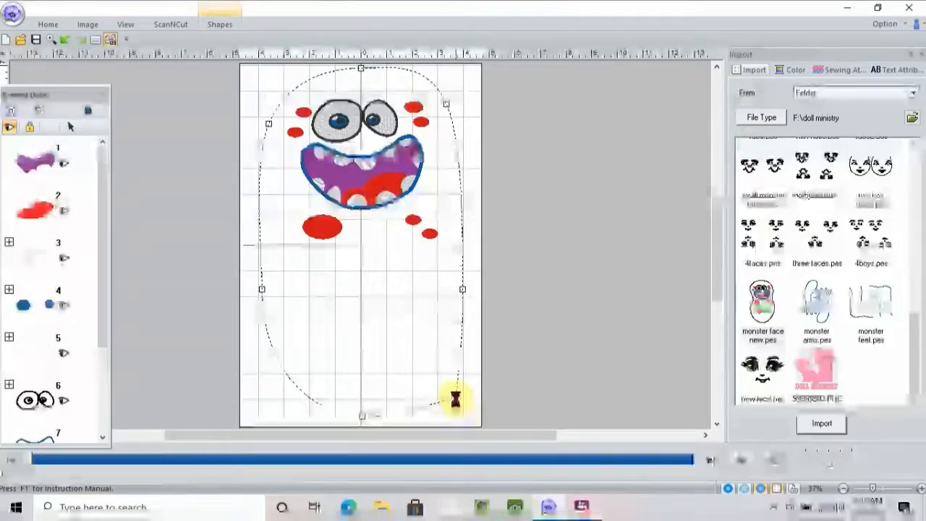
- Split the body outline at the lower right corner point and delete the bottom section and leftover end point, leaving the base open
right_click(456, 400)
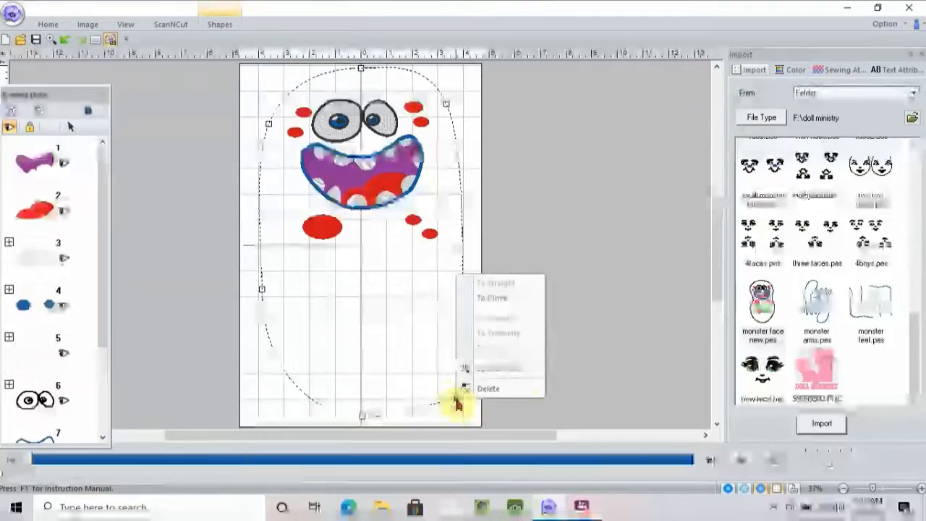
left_click(492, 370)
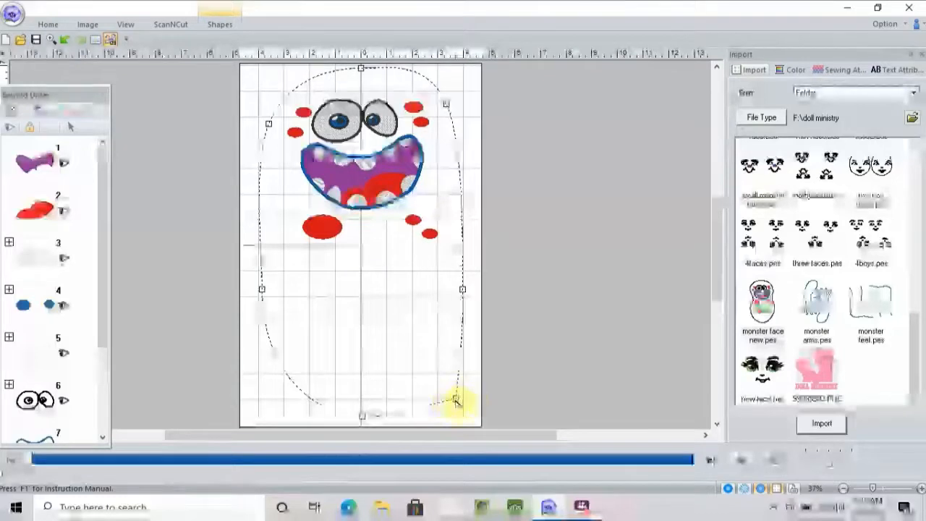
left_click_drag(455, 399, 387, 365)
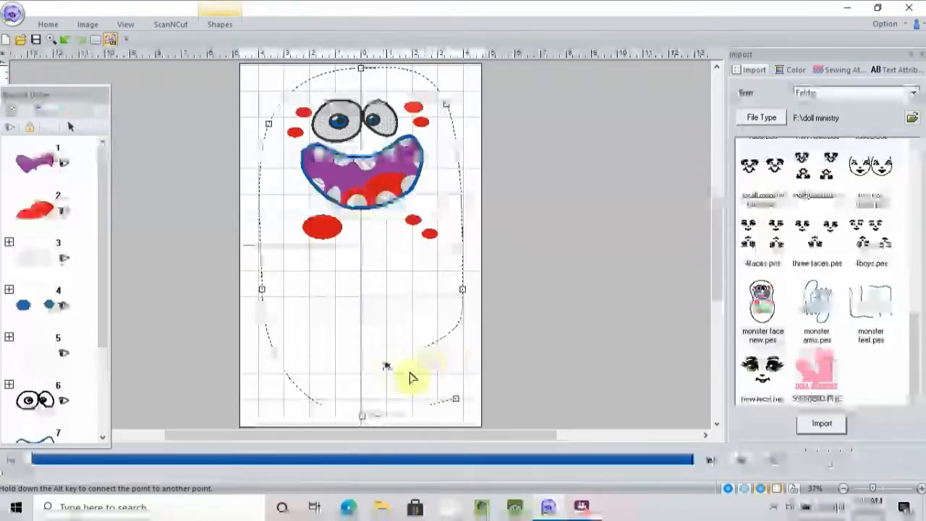
left_click(454, 397)
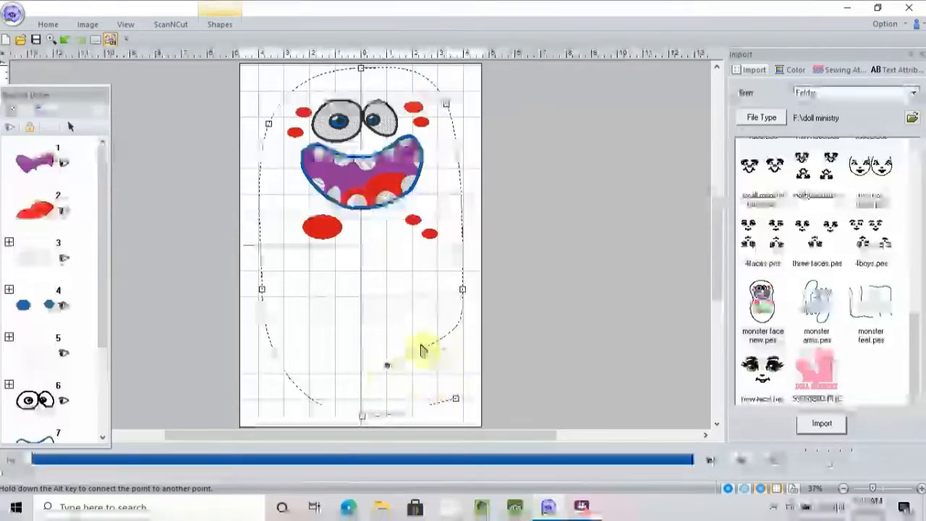
double_click(455, 402)
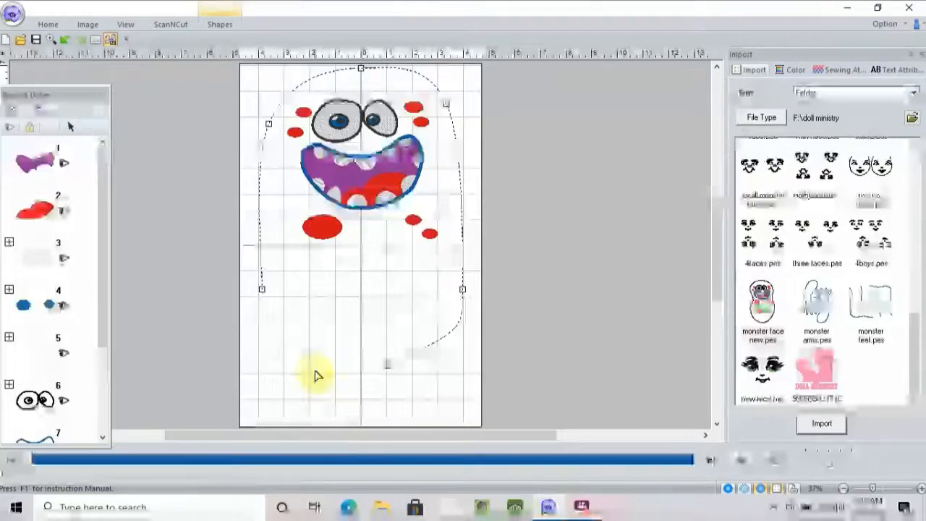
right_click(388, 371)
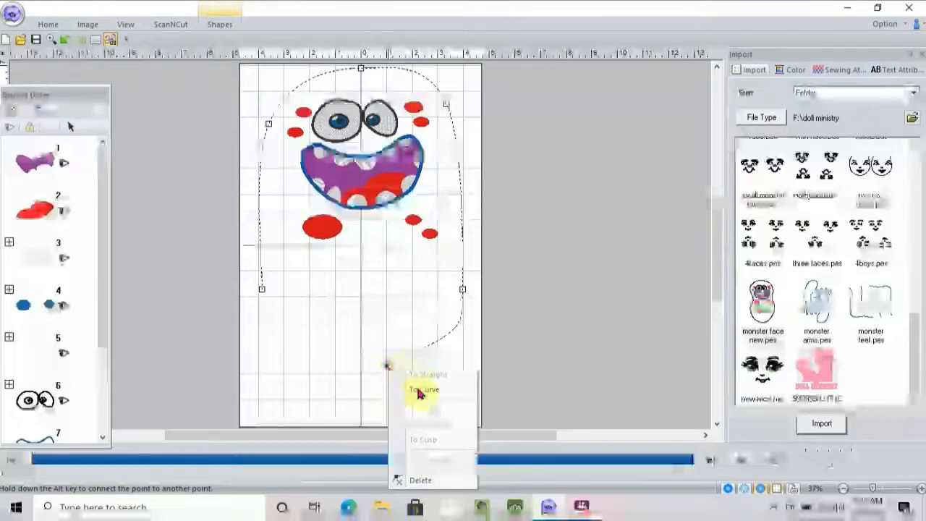
left_click(423, 481)
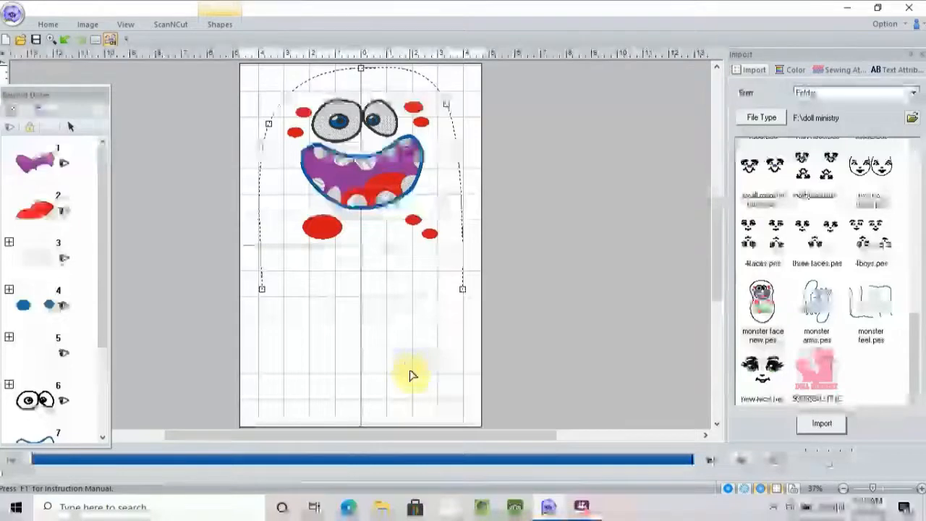
- Extend both open ends of the body outline straight down to matching heights near the bottom of the hoop
left_click_drag(463, 291, 465, 366)
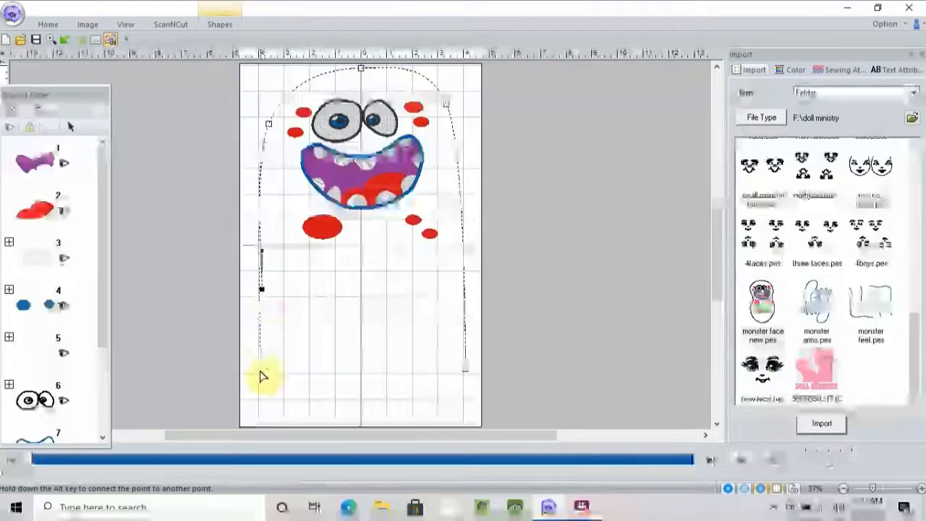
left_click_drag(262, 372, 261, 373)
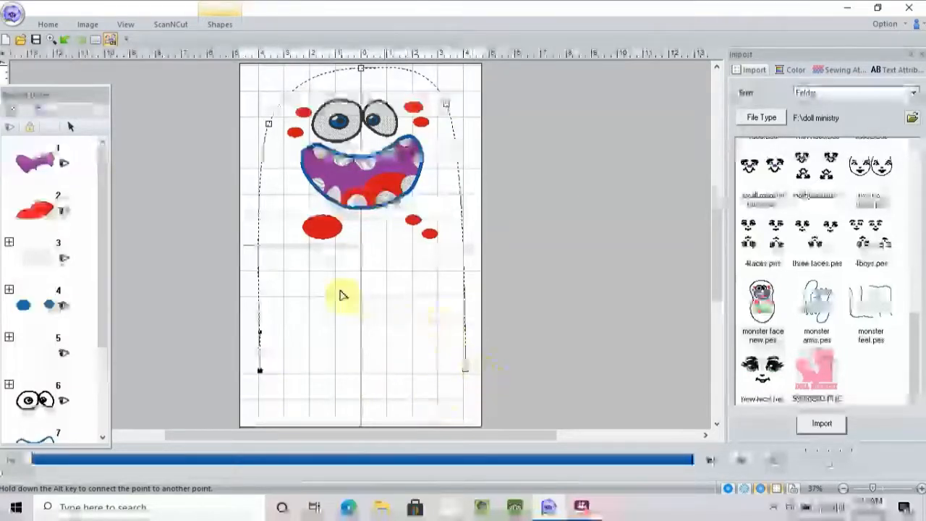
left_click(335, 316)
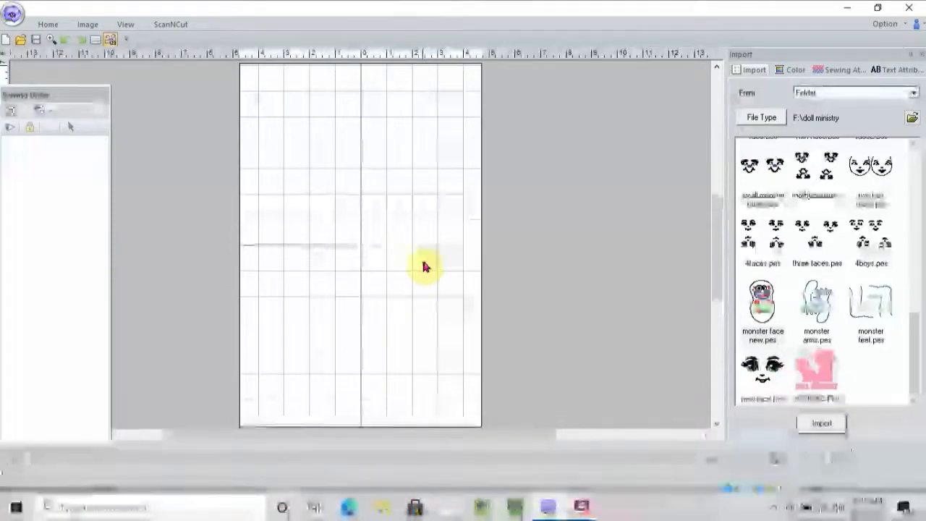
- Browse the artwork folder's image files for a template to place on the empty page
left_click(88, 25)
left_click(20, 53)
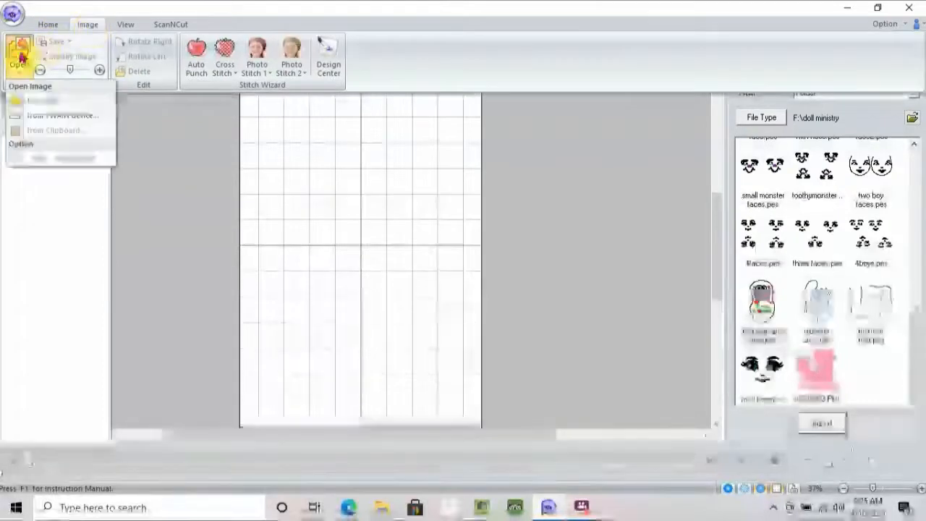
left_click(42, 105)
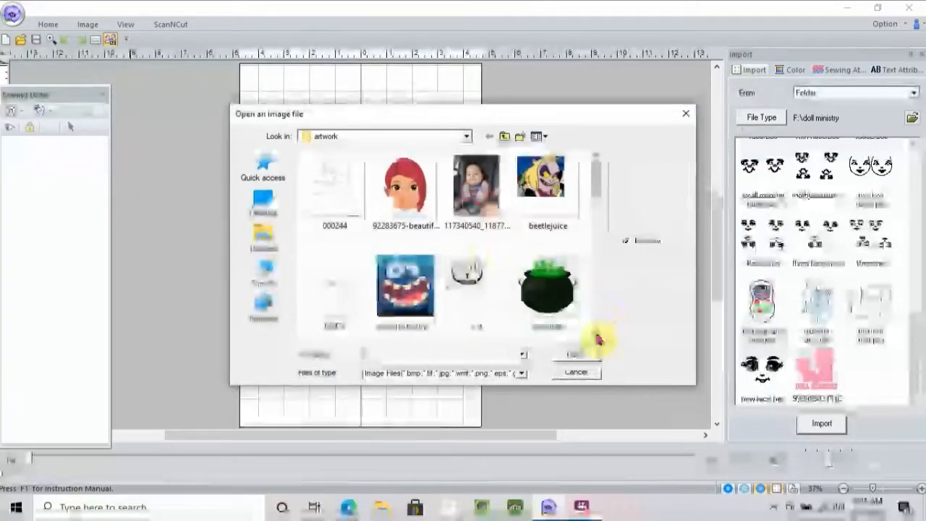
scroll(596, 340, "down", 3)
scroll(598, 338, "down", 2)
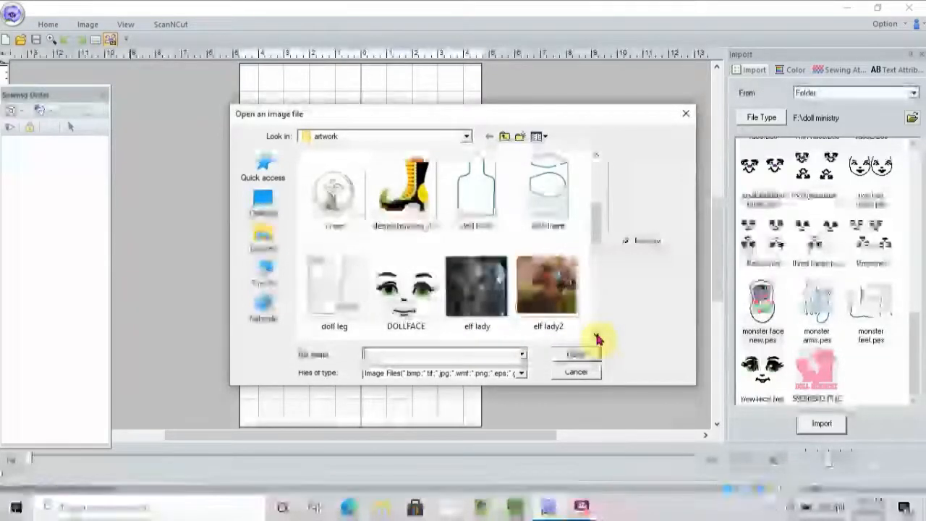
left_click(597, 337)
scroll(596, 337, "down", 7)
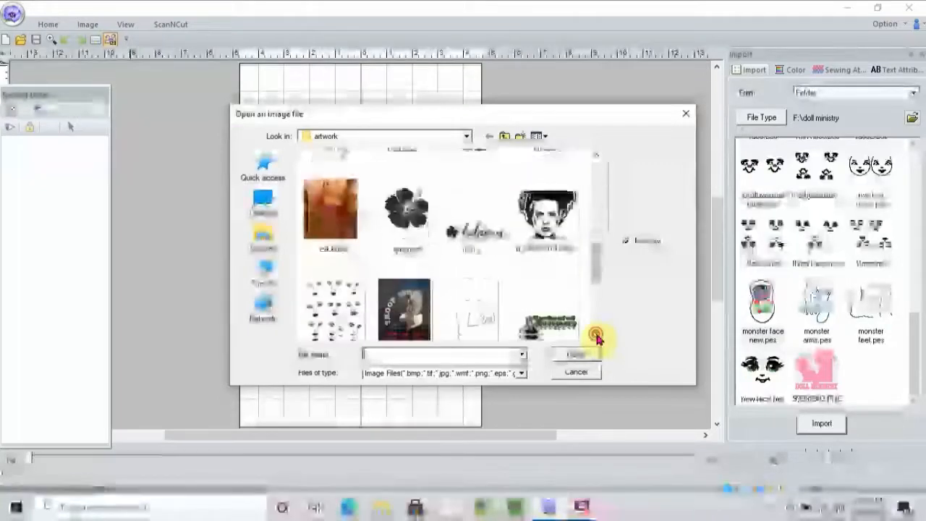
scroll(596, 337, "down", 2)
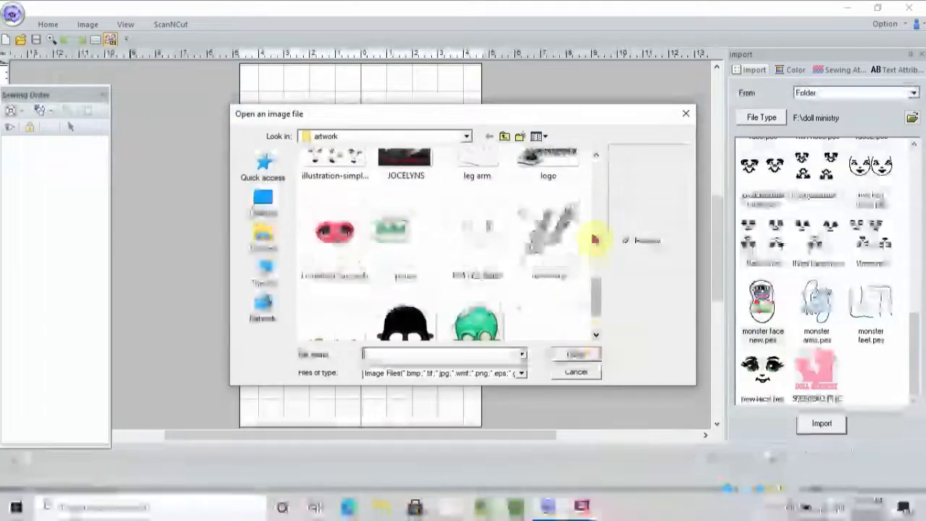
left_click(595, 155)
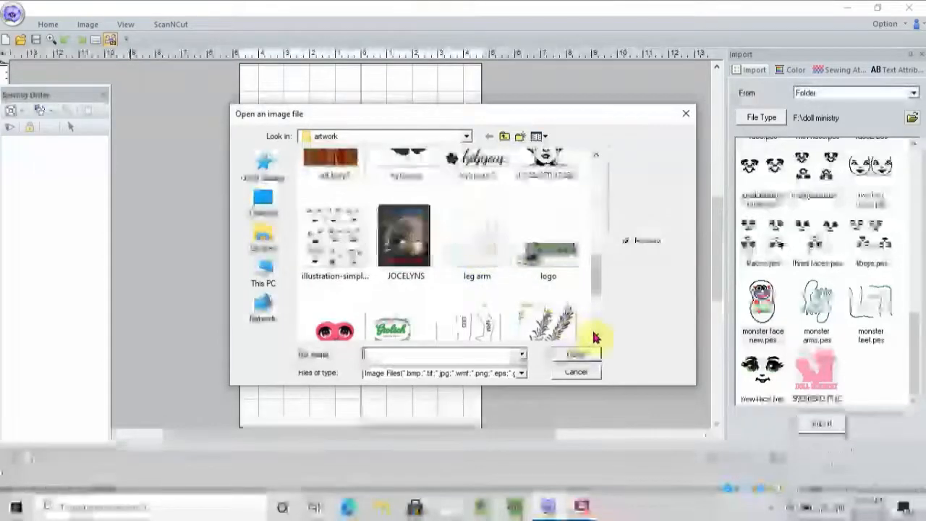
scroll(595, 334, "down", 4)
scroll(593, 335, "down", 1)
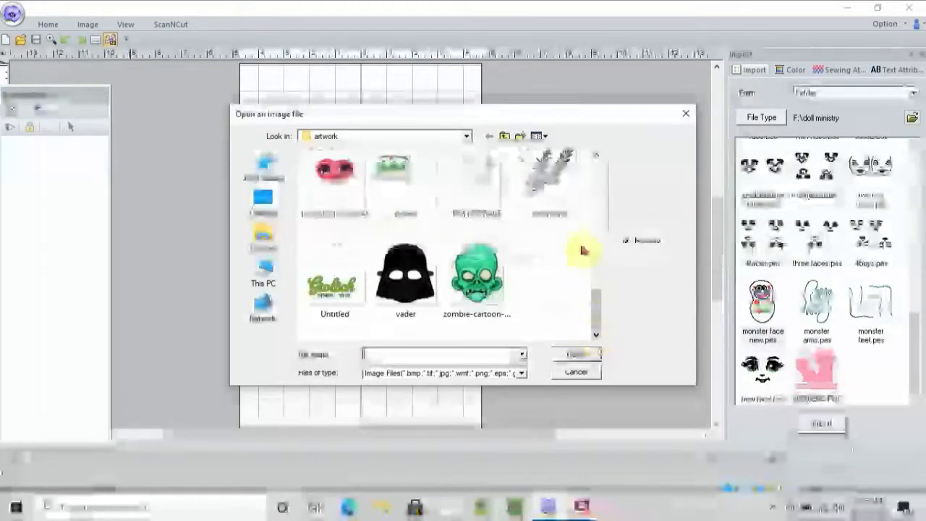
scroll(594, 156, "up", 5)
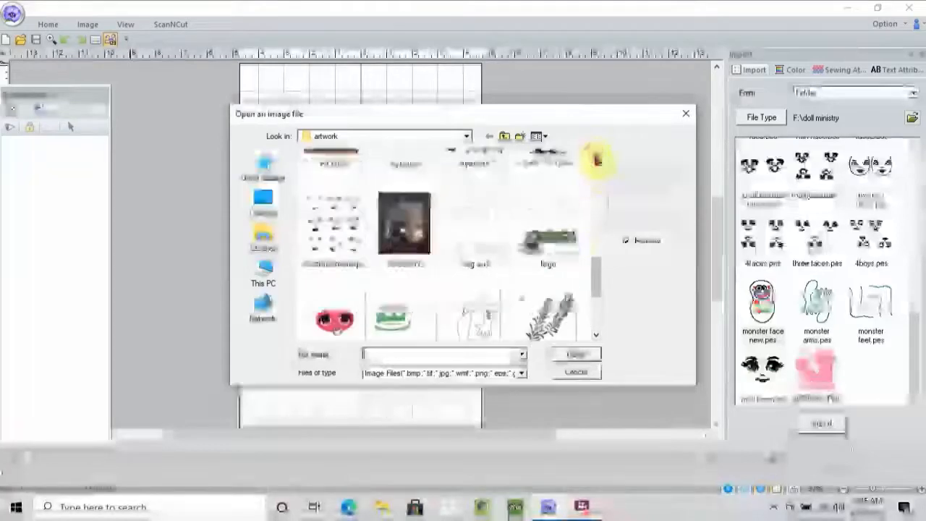
scroll(594, 161, "up", 6)
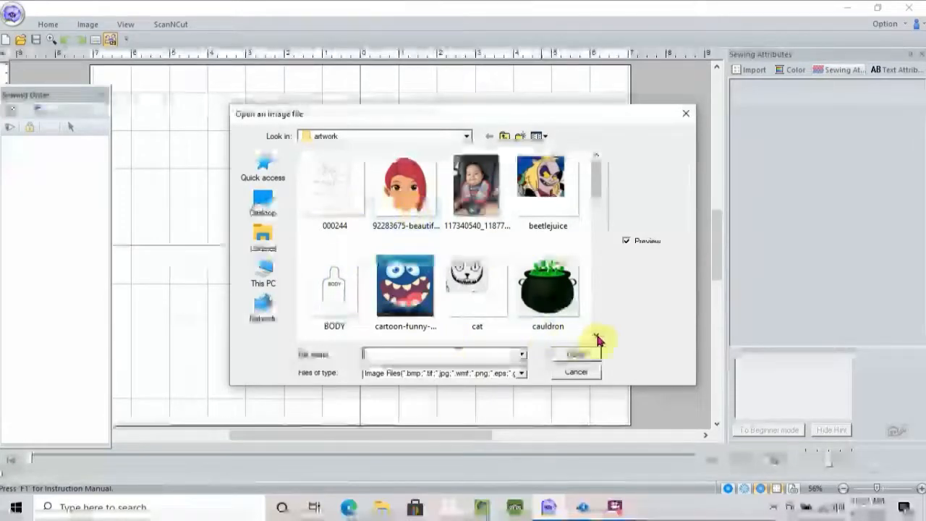
- Find the doll arm image in the artwork folder and open it as a tracing template
left_click(597, 338)
left_click(598, 339)
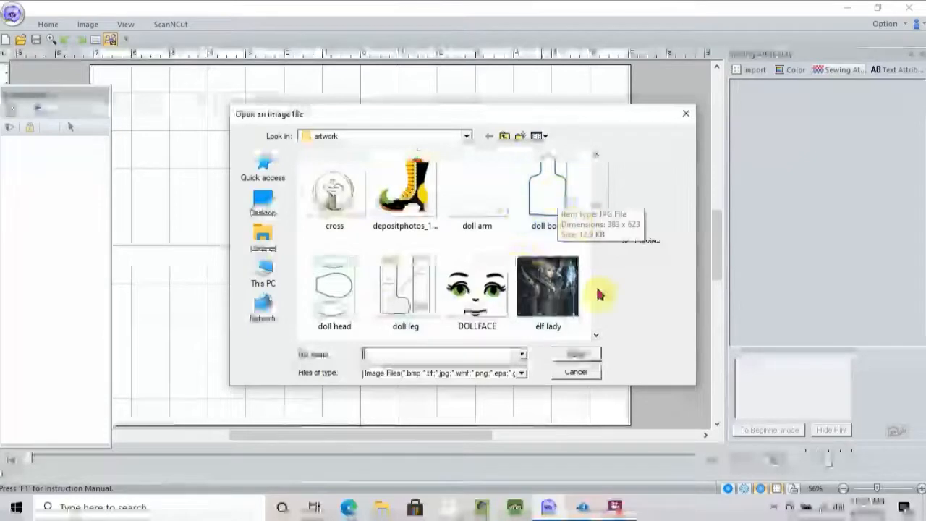
left_click(597, 338)
left_click(597, 339)
left_click(597, 339)
left_click(596, 338)
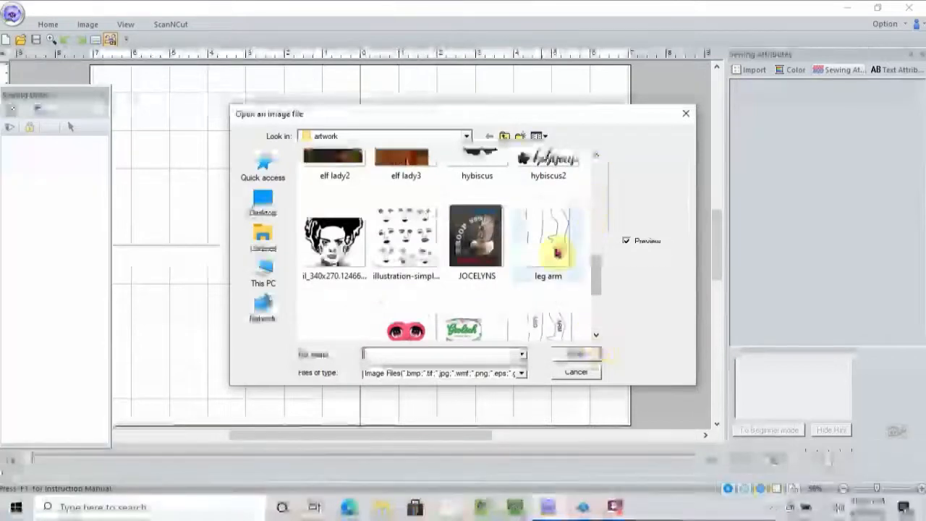
left_click(596, 155)
left_click(596, 155)
left_click(596, 154)
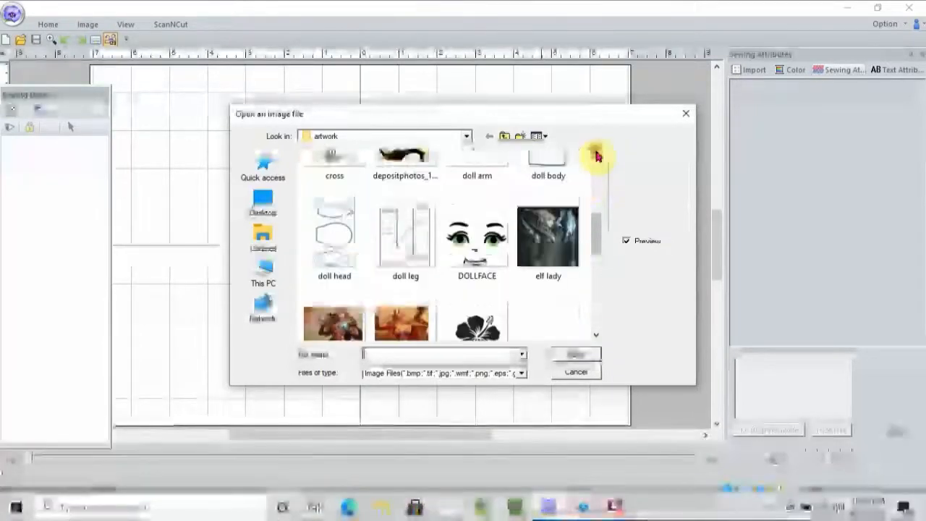
left_click(596, 155)
left_click(478, 216)
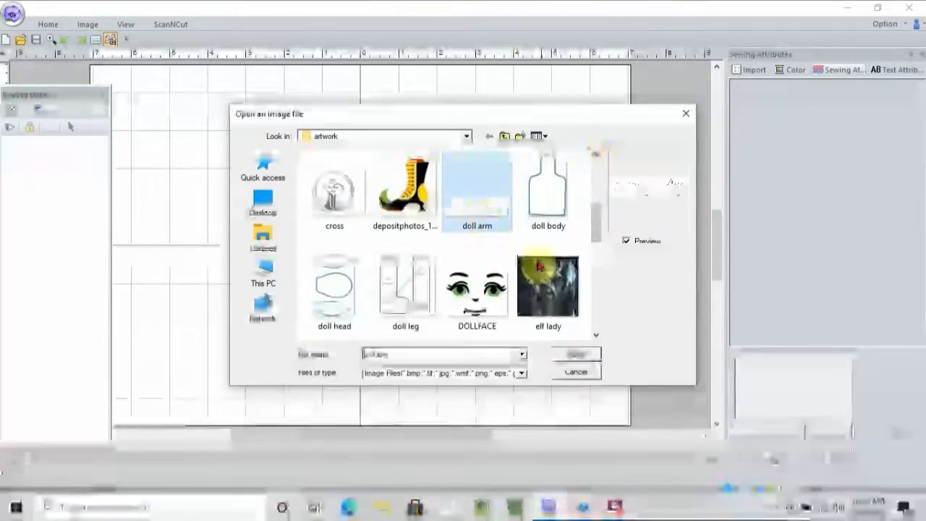
left_click(579, 356)
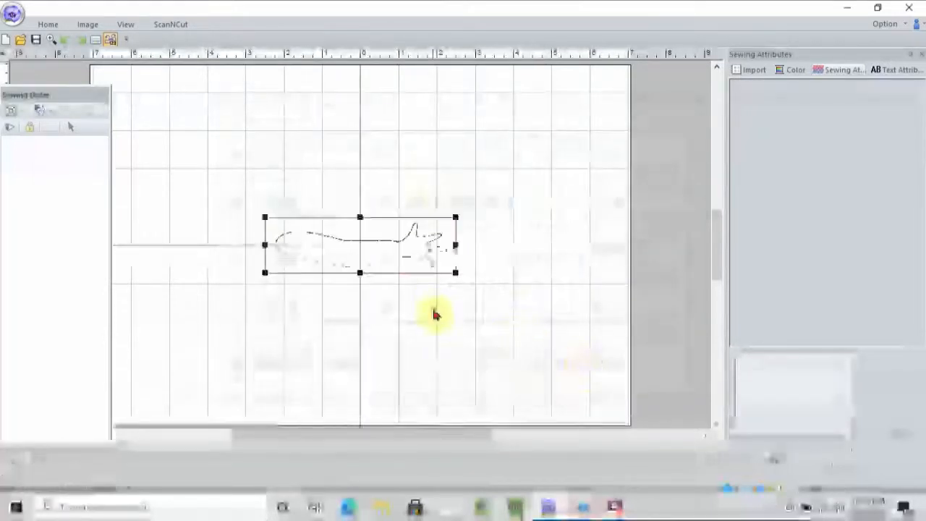
- Enlarge the doll arm image to about 14.51 inches wide and 4.20 inches high so the arm spans the hoop
left_click_drag(455, 272, 647, 357)
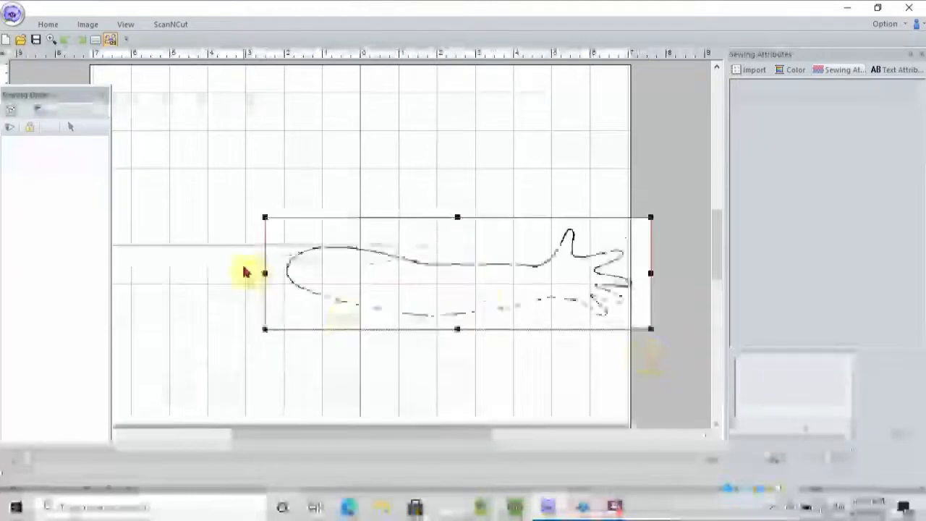
left_click_drag(265, 217, 97, 139)
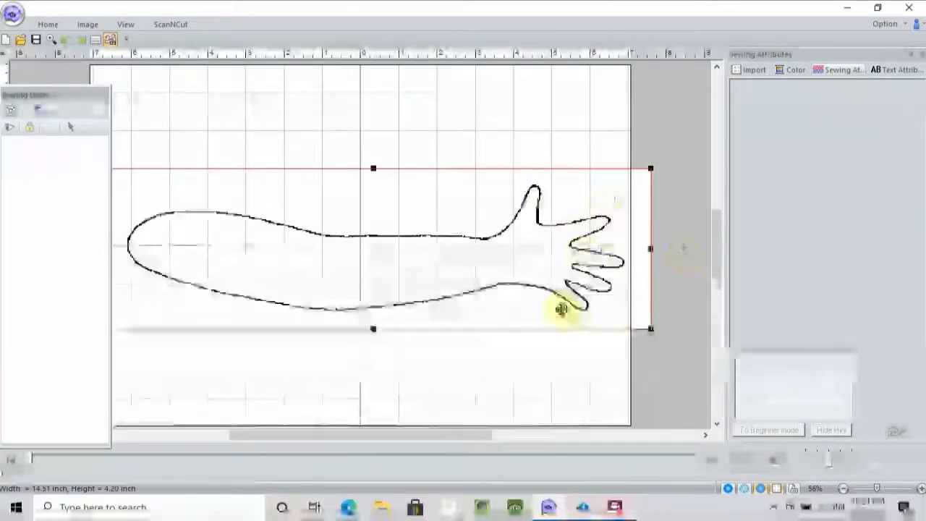
left_click(549, 376)
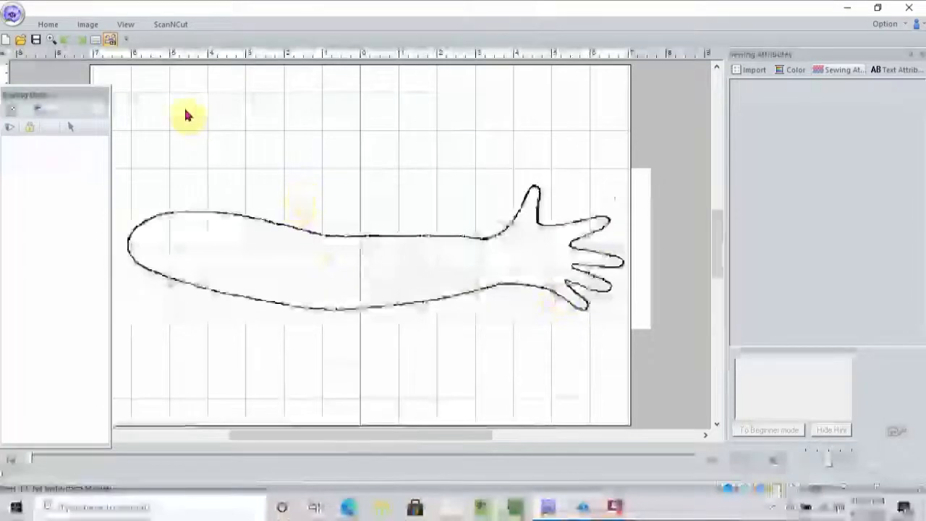
- Trace the arm template with an open curve outline, from the shoulder along the upper arm, around the fingers and back along the underside
left_click(50, 25)
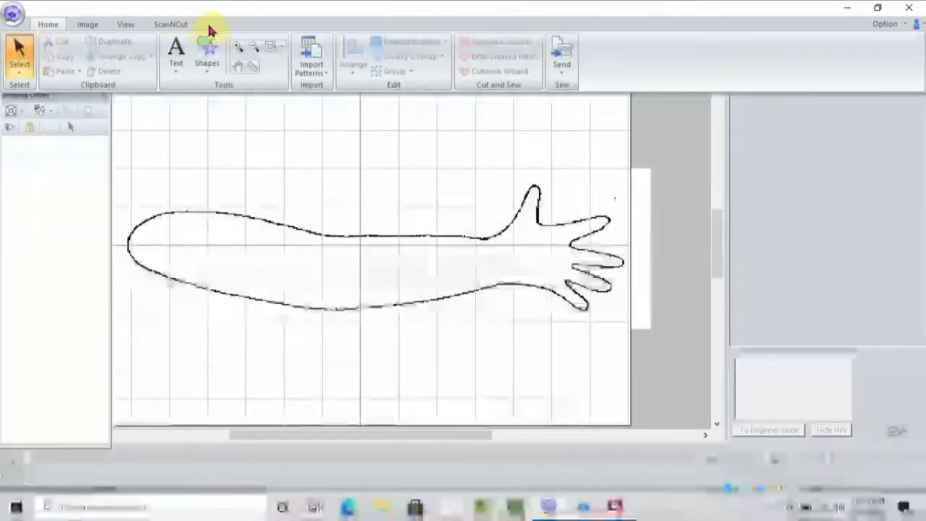
left_click(207, 66)
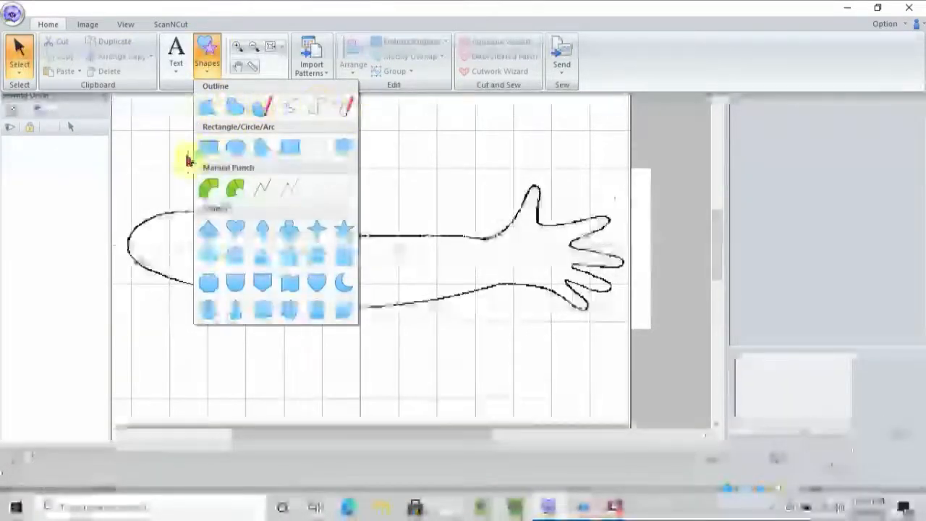
left_click(316, 105)
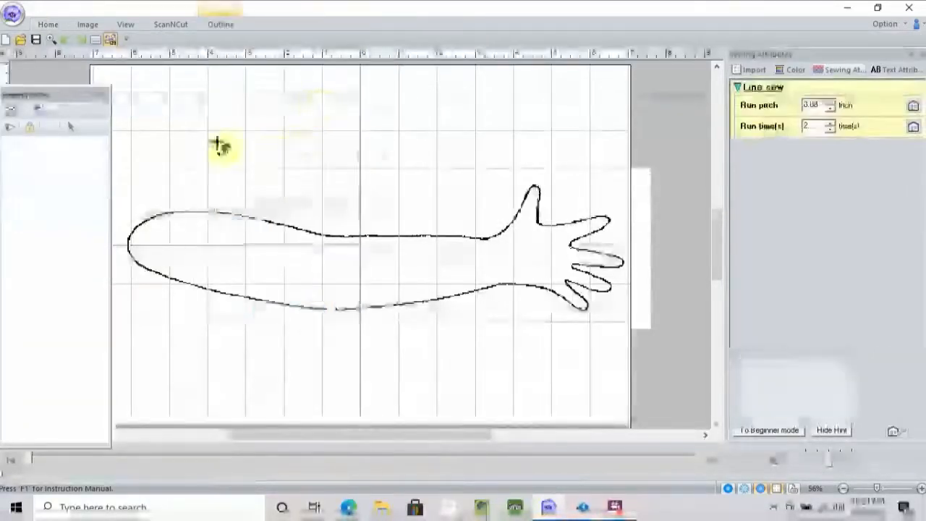
left_click(131, 228)
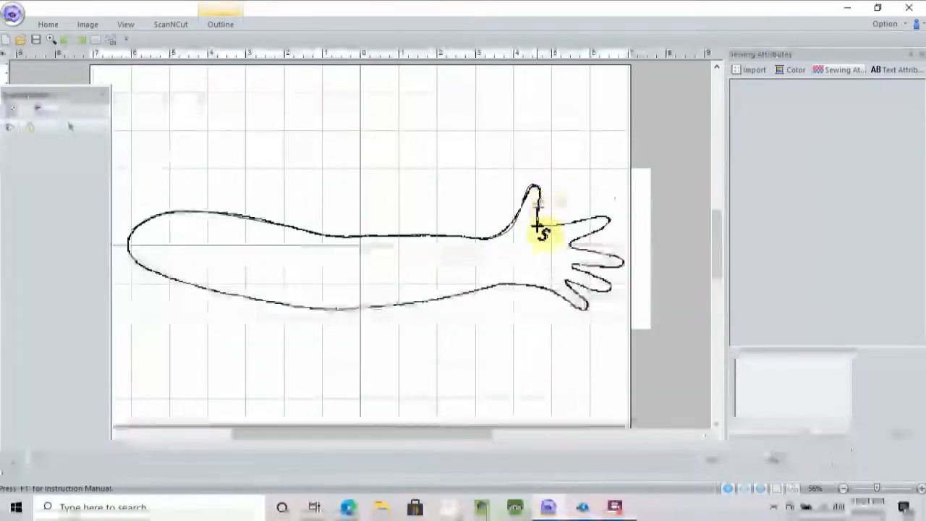
left_click(537, 225)
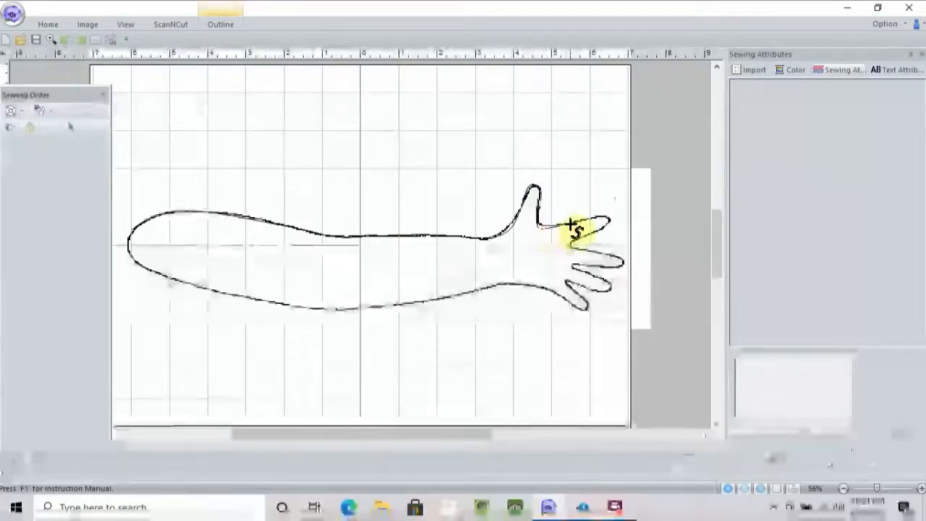
left_click(611, 220)
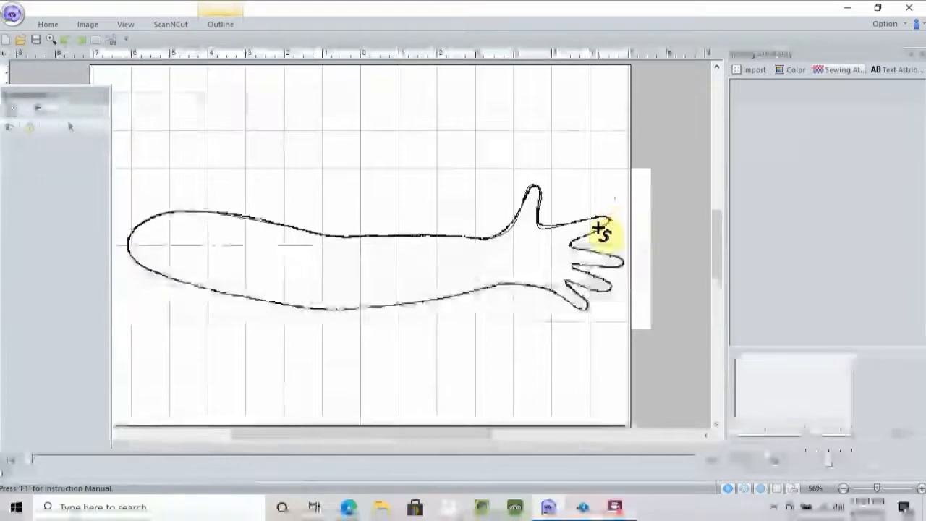
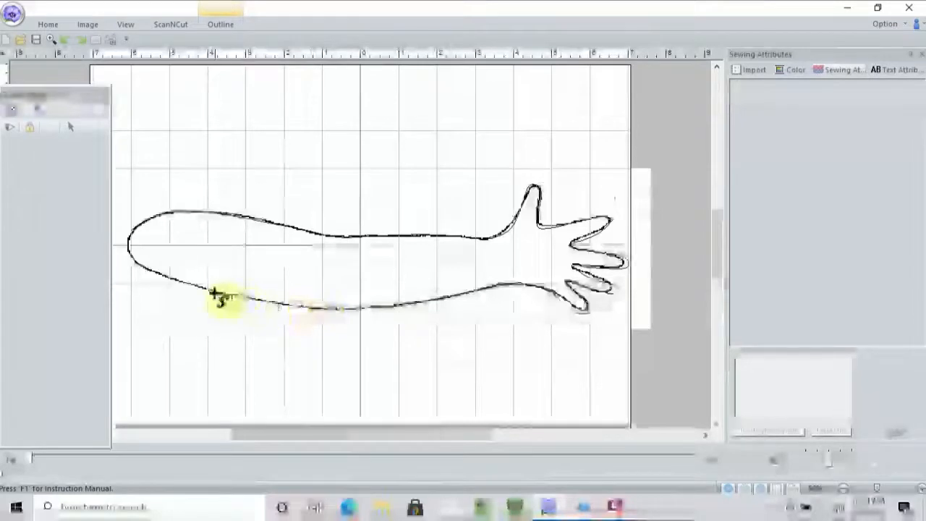
left_click(130, 253)
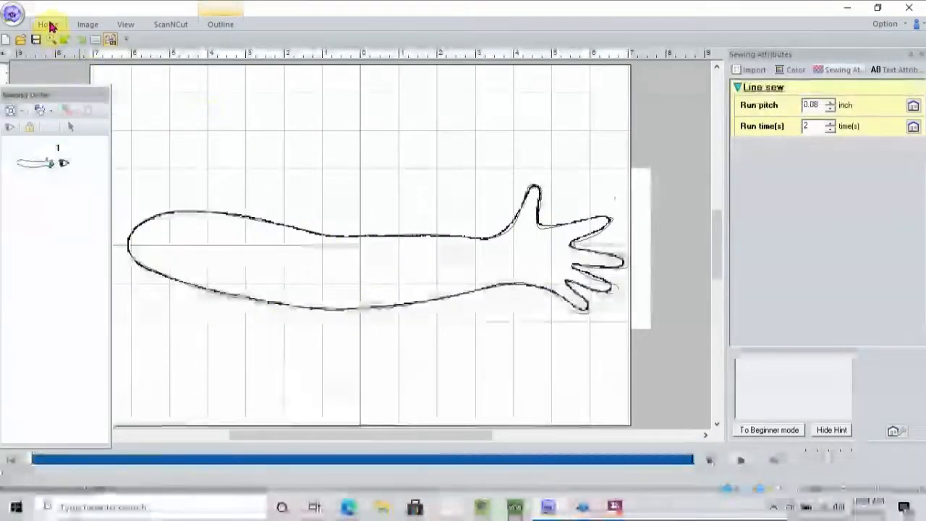
- Fade the arm template image so the traced outline stands out against it
left_click(89, 26)
left_click(92, 70)
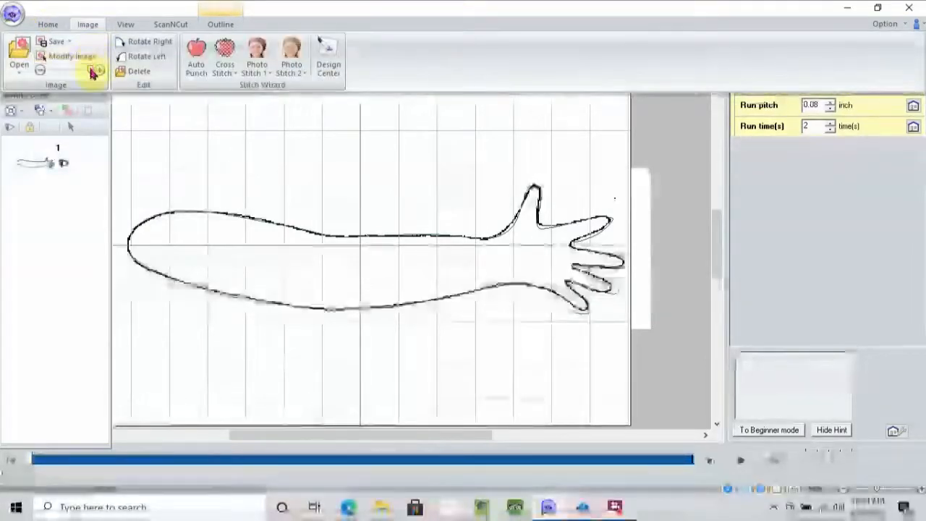
left_click_drag(82, 70, 69, 76)
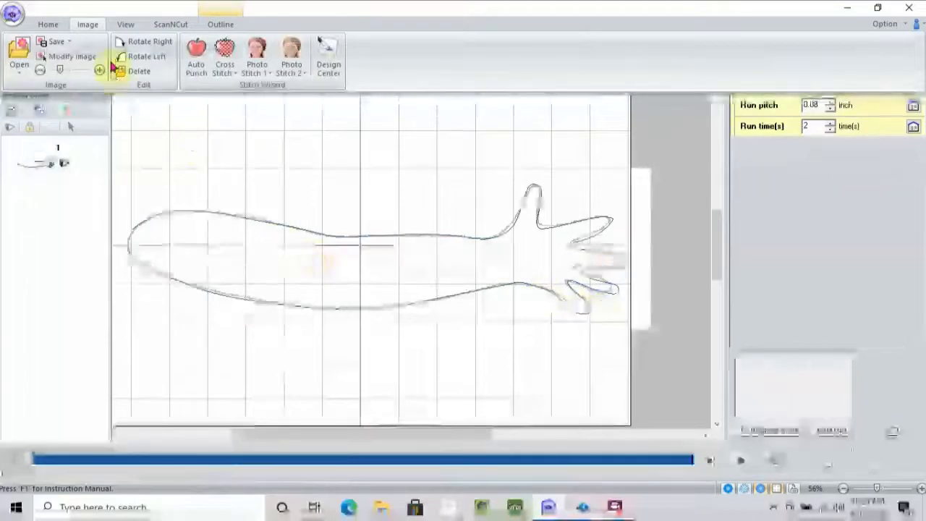
- Move the outline's edit points around the three lower fingers to follow the template's finger edges and tips
left_click(52, 26)
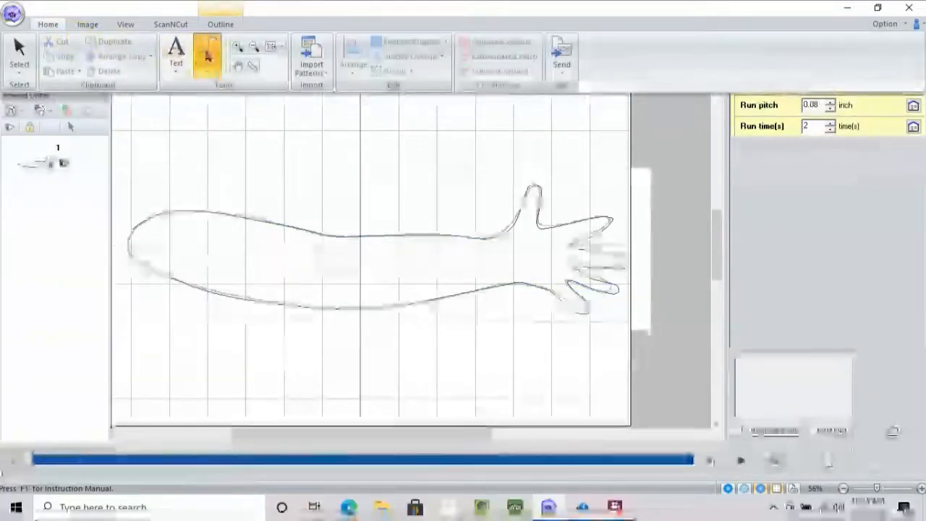
left_click(242, 49)
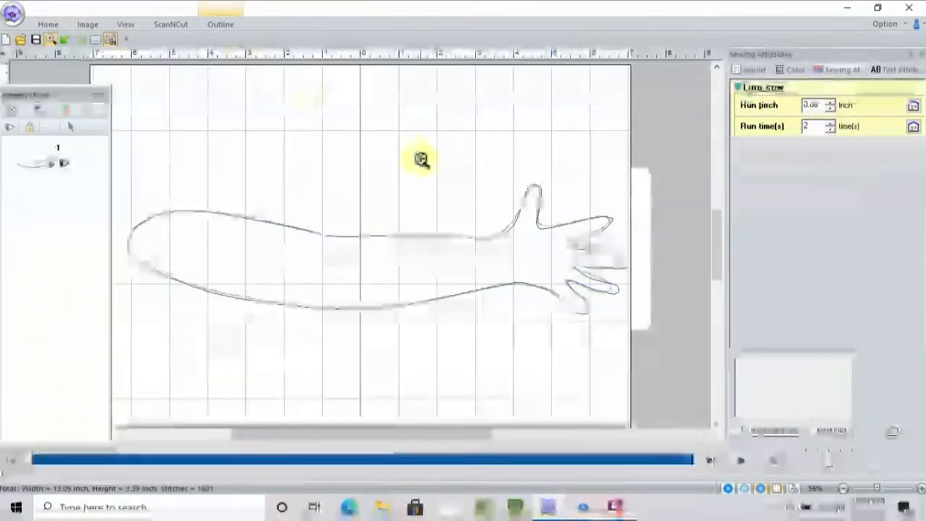
left_click_drag(494, 148, 640, 363)
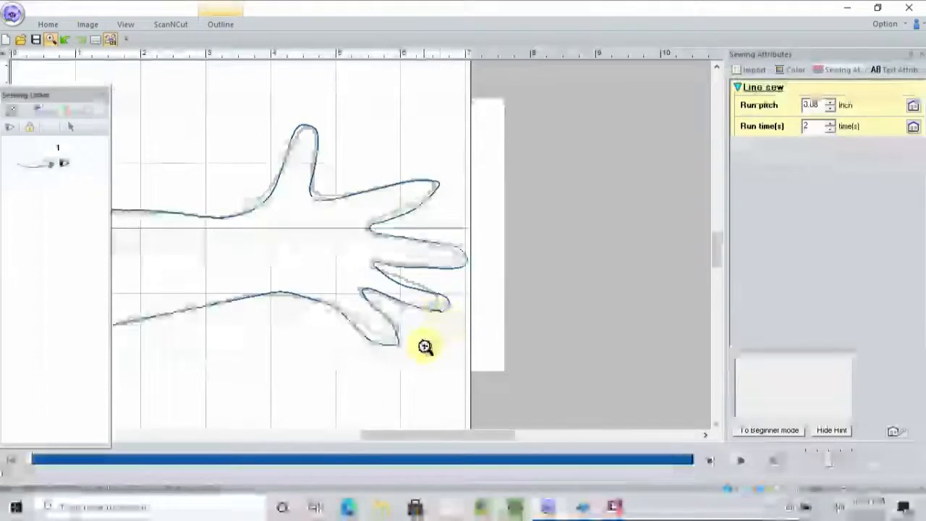
left_click(47, 26)
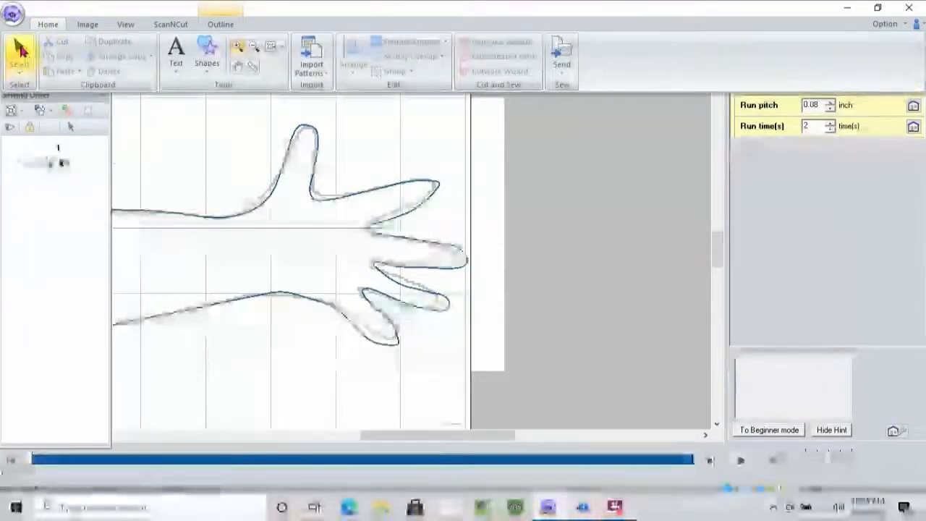
left_click(20, 65)
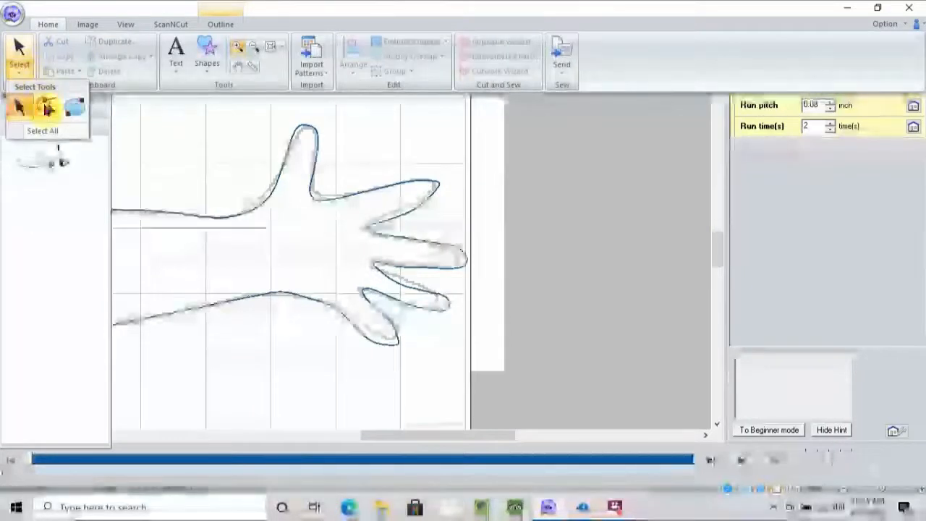
left_click(46, 107)
left_click(383, 217)
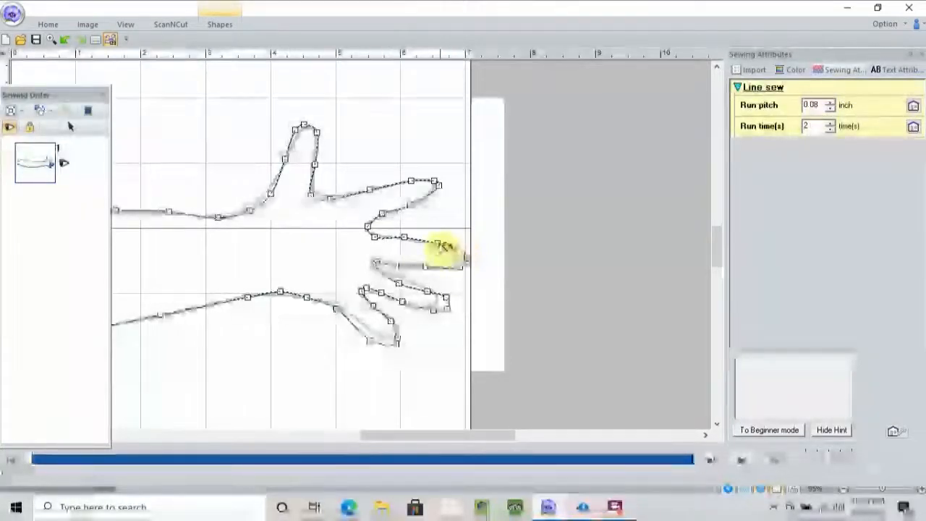
left_click(423, 239)
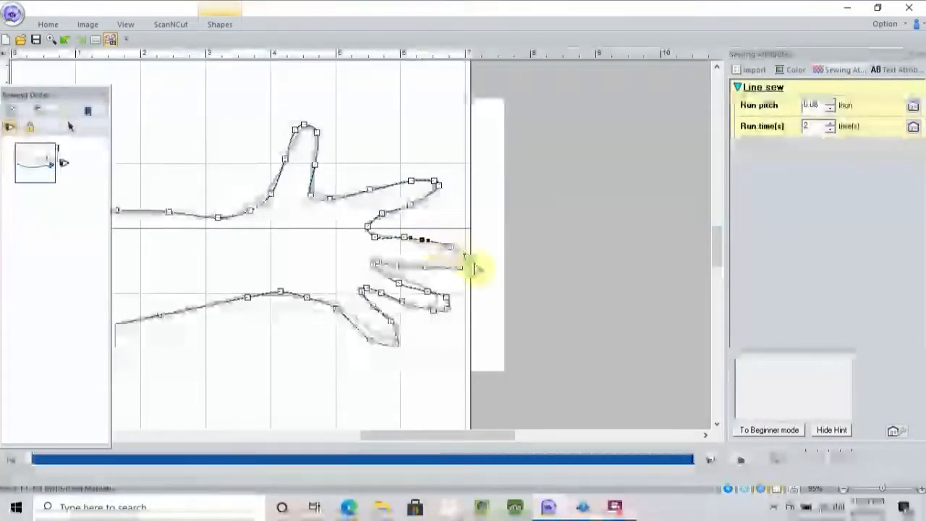
left_click_drag(467, 259, 458, 255)
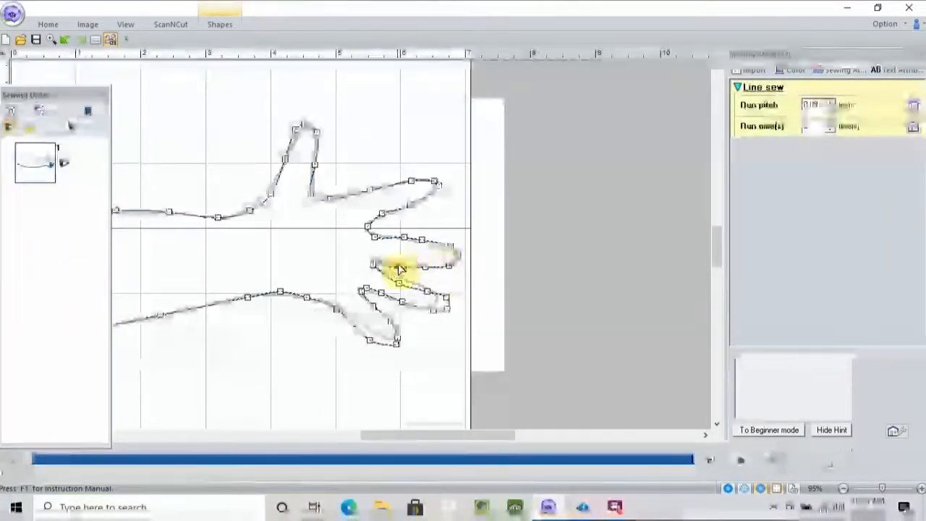
left_click(426, 292)
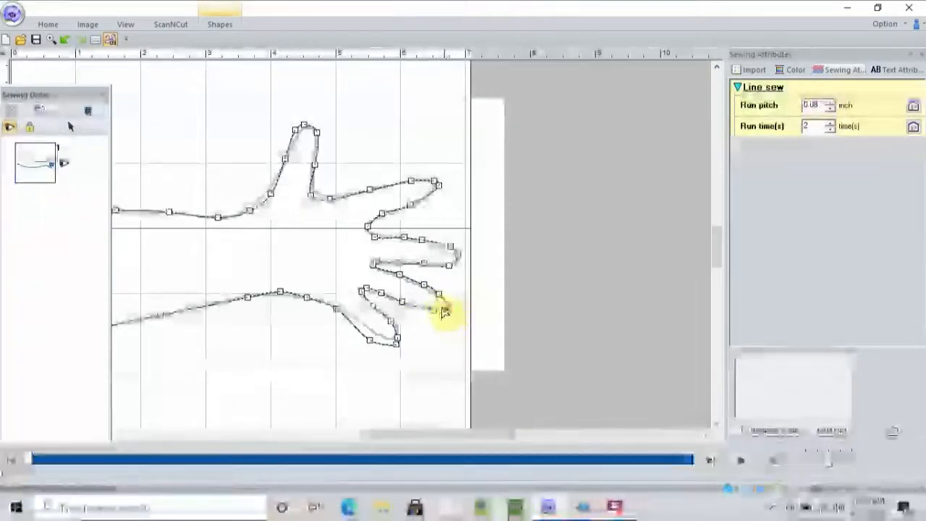
left_click(437, 304)
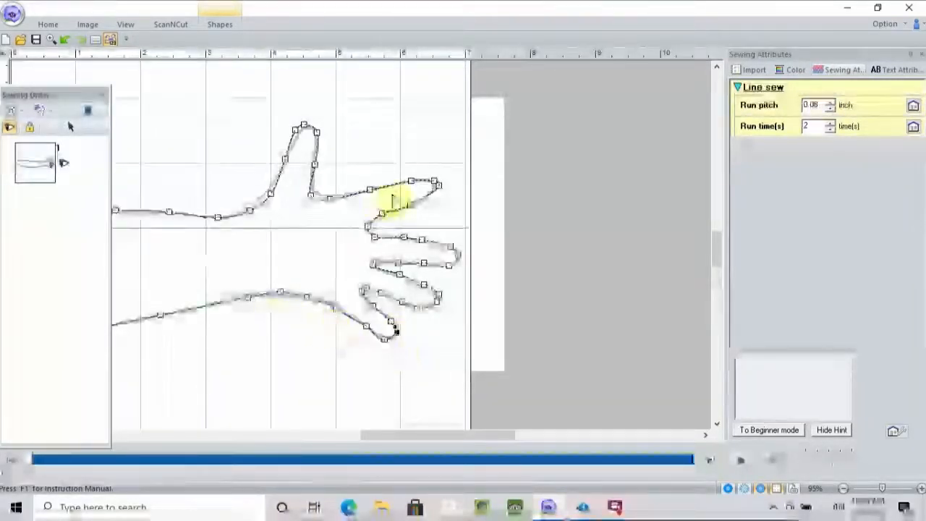
- Move the edit points between the thumb and index finger onto the template, and return to object selection with the whole arm in view
left_click(329, 198)
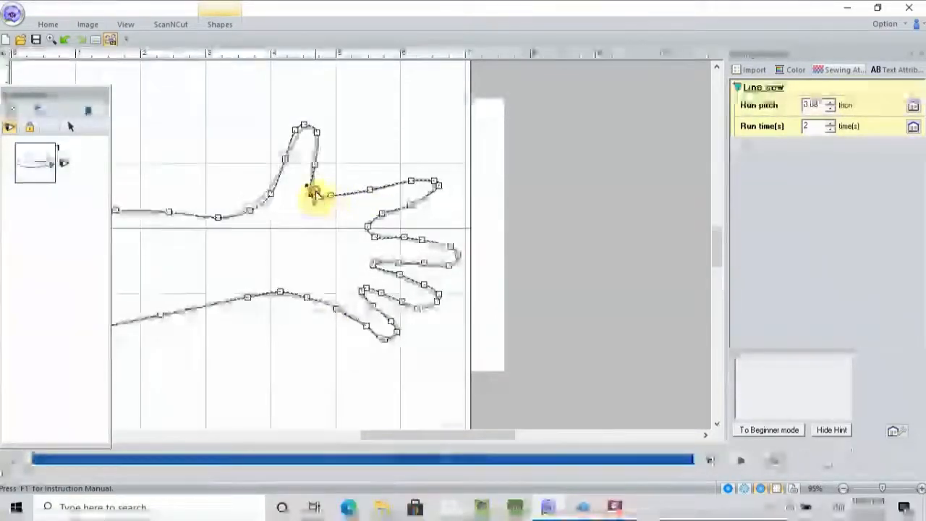
left_click(314, 196)
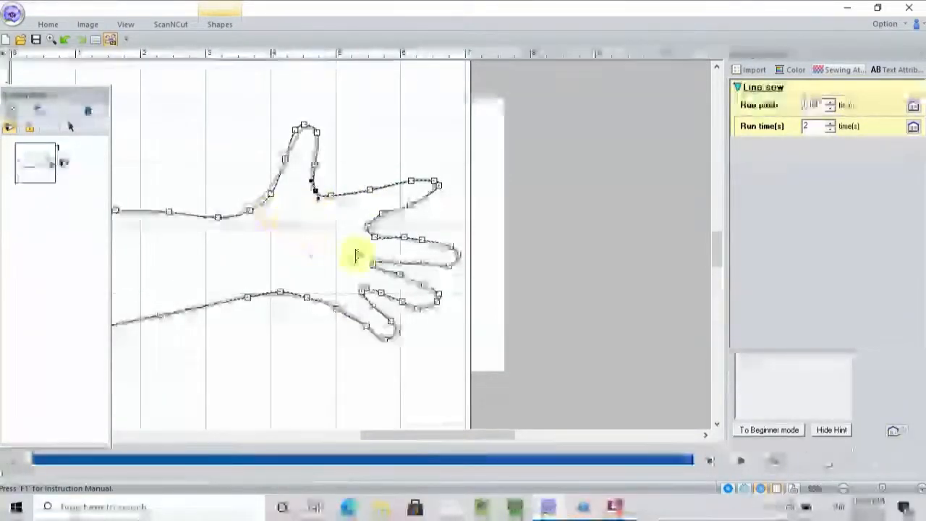
left_click(51, 24)
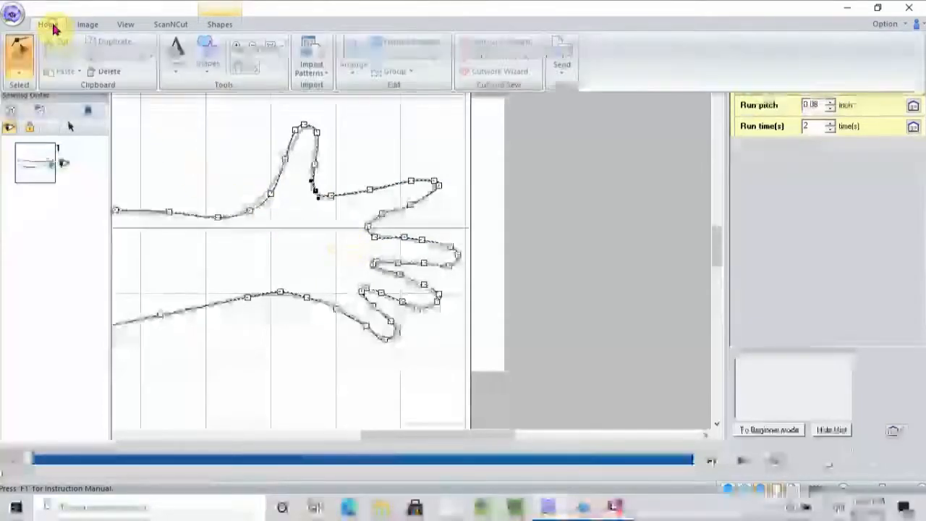
left_click(29, 64)
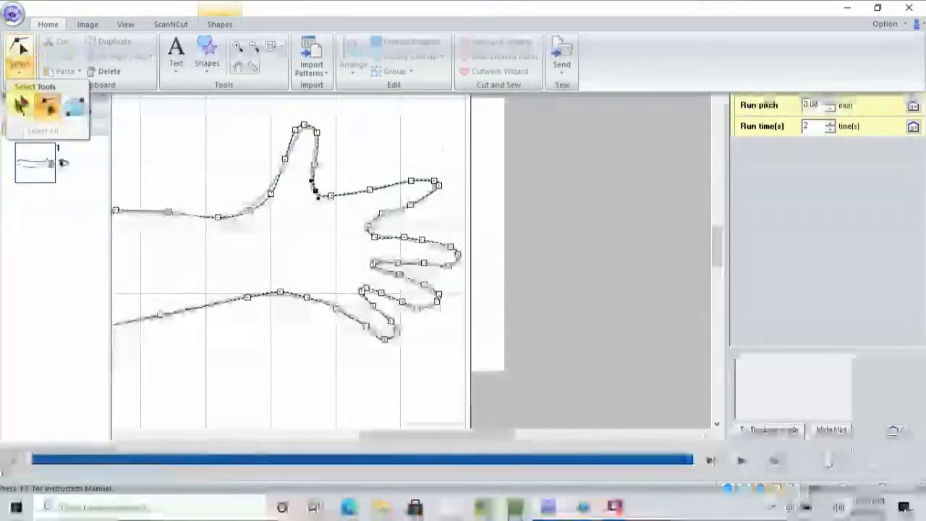
left_click(23, 101)
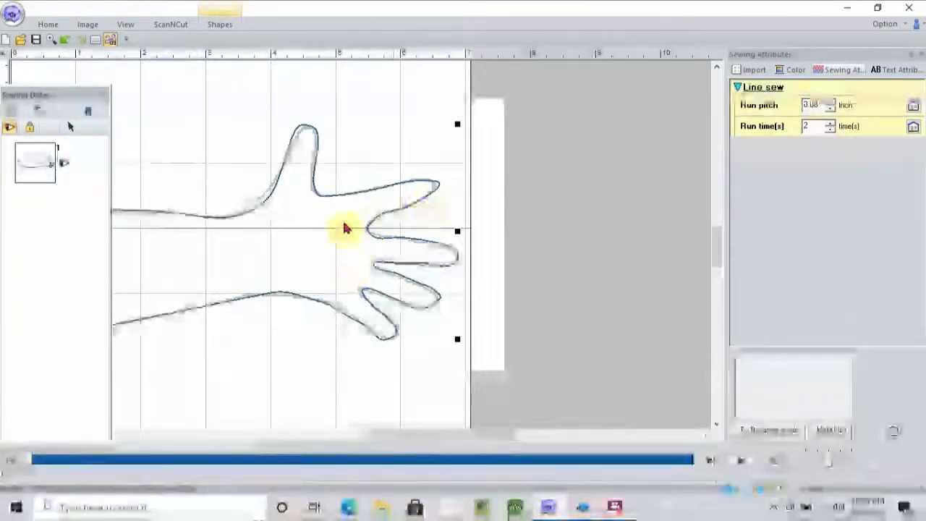
left_click(47, 24)
left_click(275, 51)
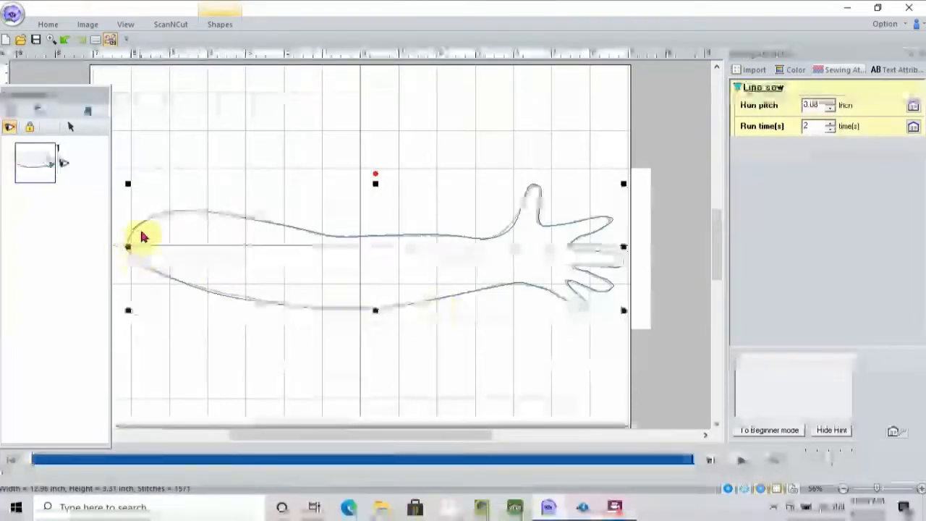
- Connect the two open ends at the shoulder to close the arm outline, and shape the rounded end with its edit point
left_click(50, 26)
left_click(238, 46)
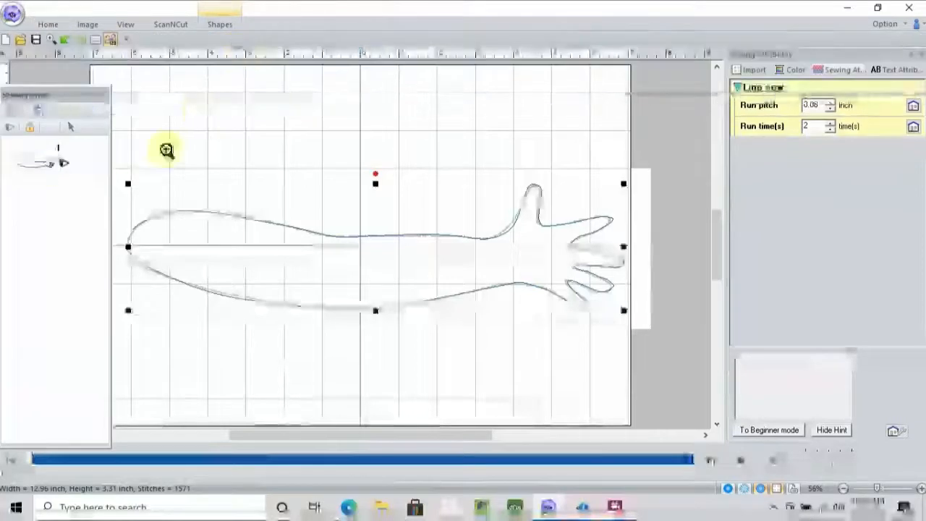
left_click(229, 329)
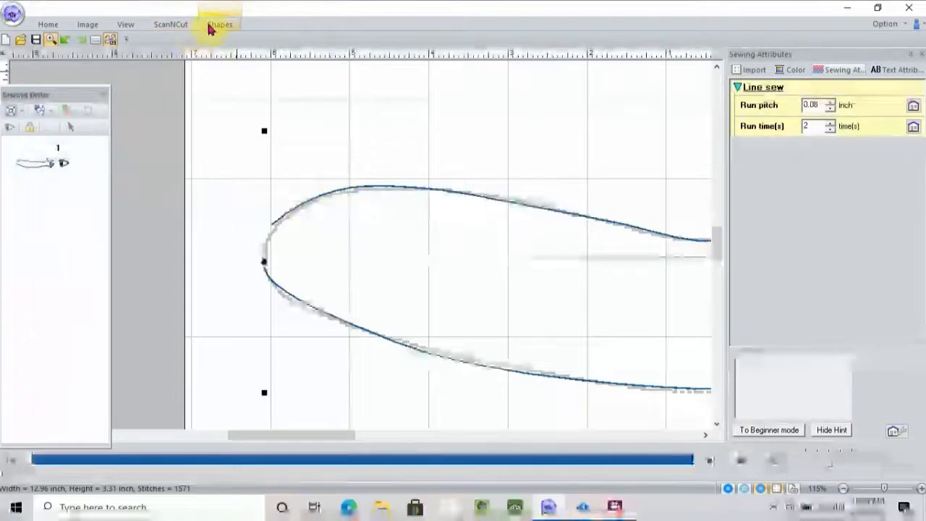
left_click(47, 24)
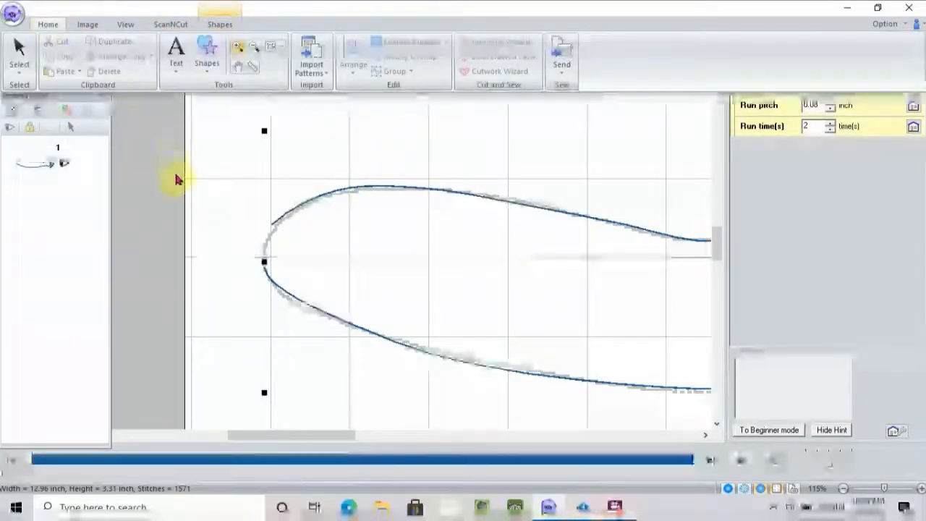
left_click(21, 67)
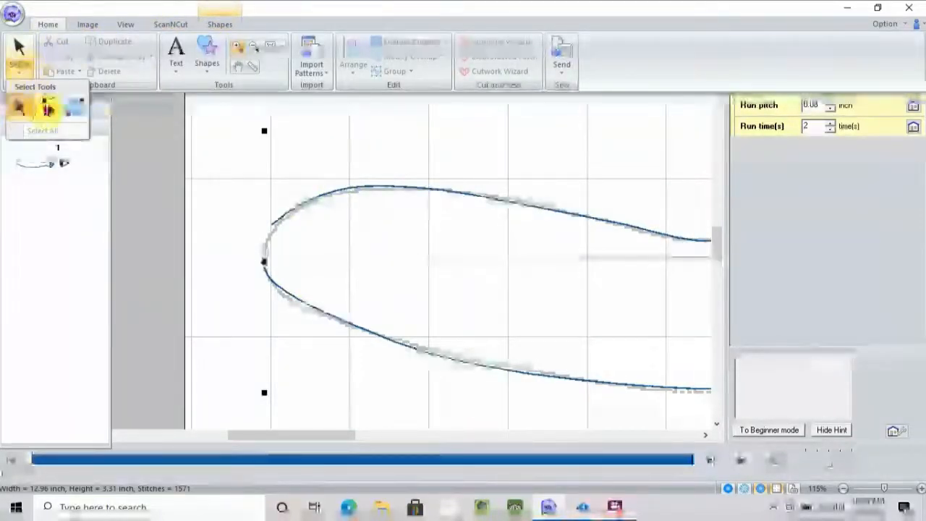
left_click(47, 107)
left_click(265, 275)
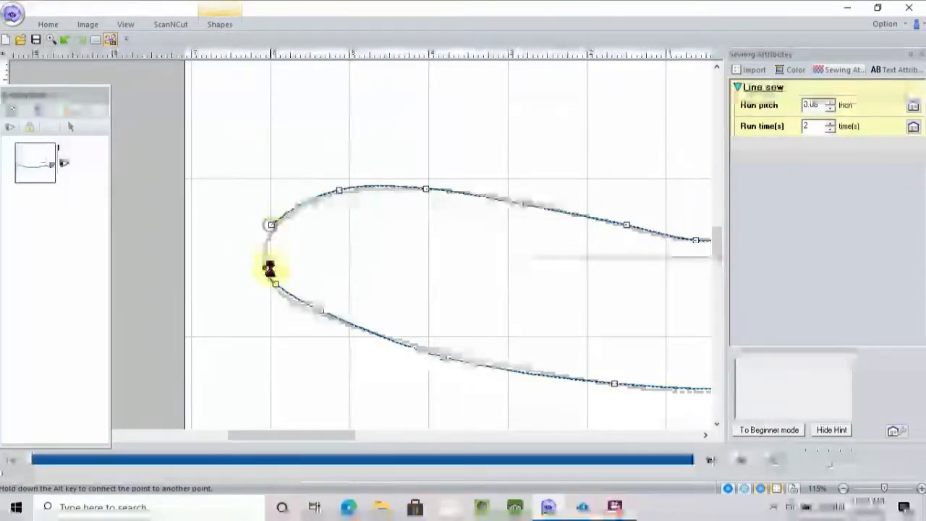
left_click_drag(270, 226, 277, 282)
left_click_drag(274, 268, 263, 262)
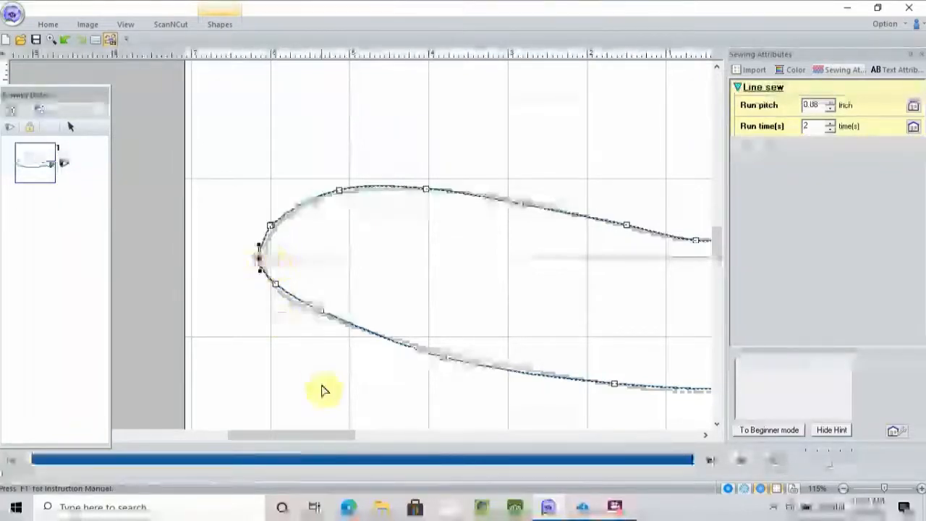
- Lengthen the index finger past the template by moving its tip points outward, and widen the finger with its side points
left_click(707, 437)
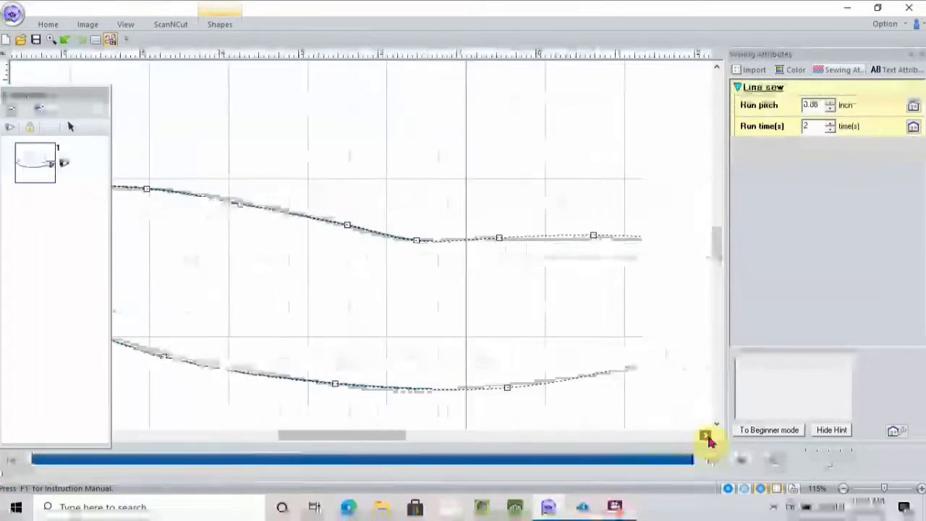
left_click(708, 438)
left_click(708, 438)
left_click(708, 437)
left_click(709, 438)
left_click(708, 437)
left_click(708, 438)
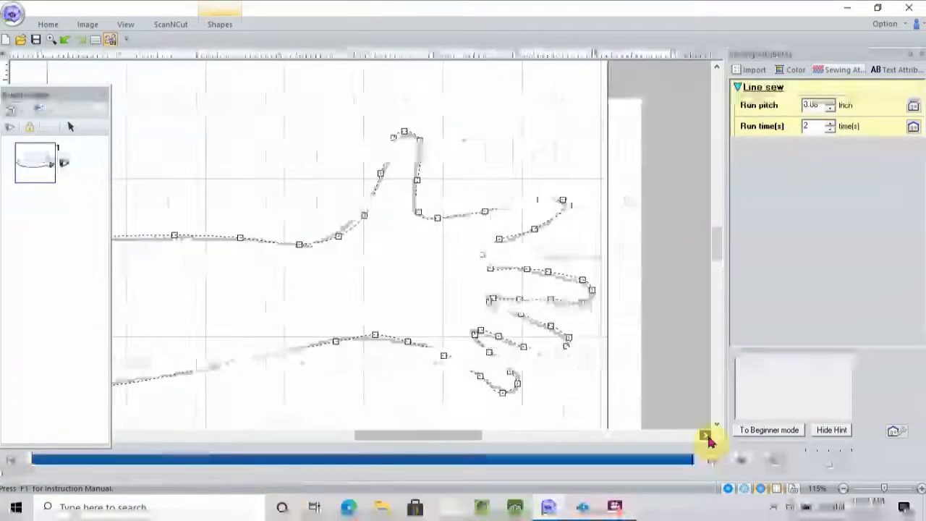
left_click(709, 438)
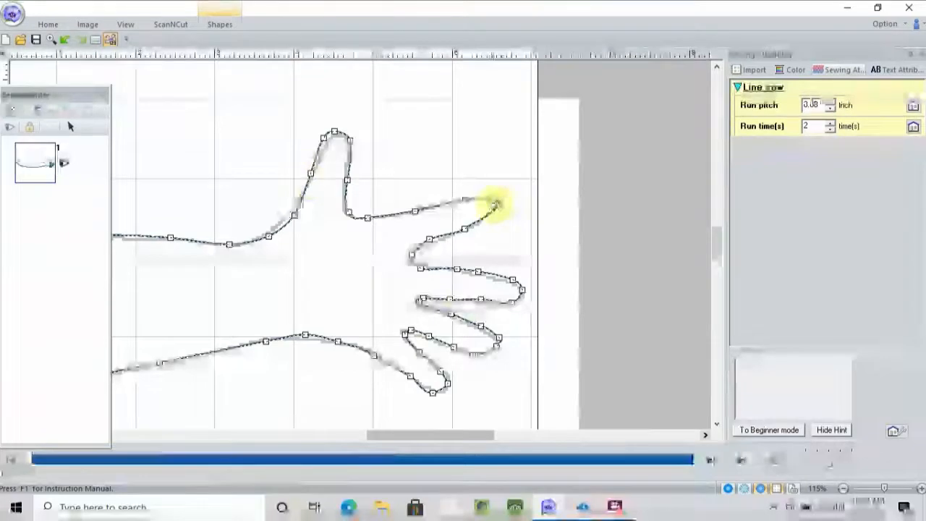
left_click_drag(501, 184, 546, 205)
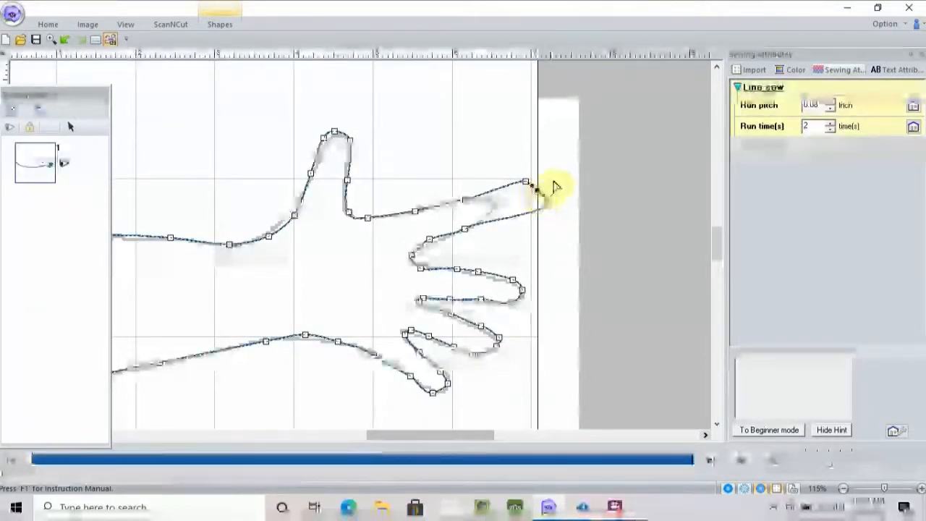
left_click_drag(539, 191, 557, 186)
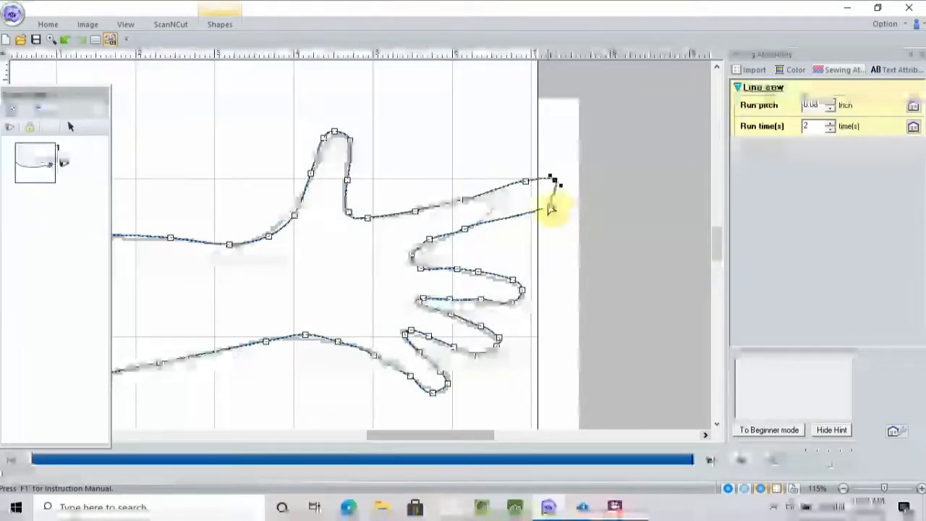
left_click(549, 208)
left_click_drag(550, 206, 556, 206)
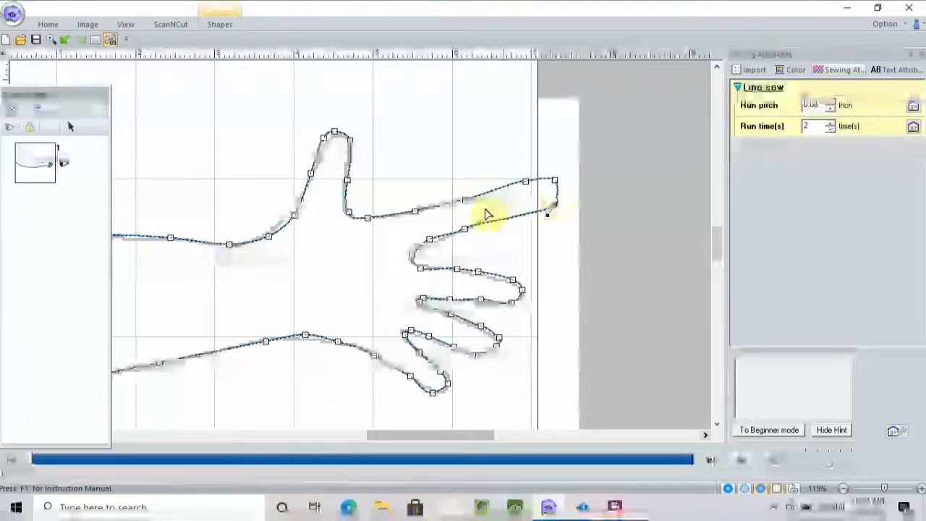
left_click(463, 231)
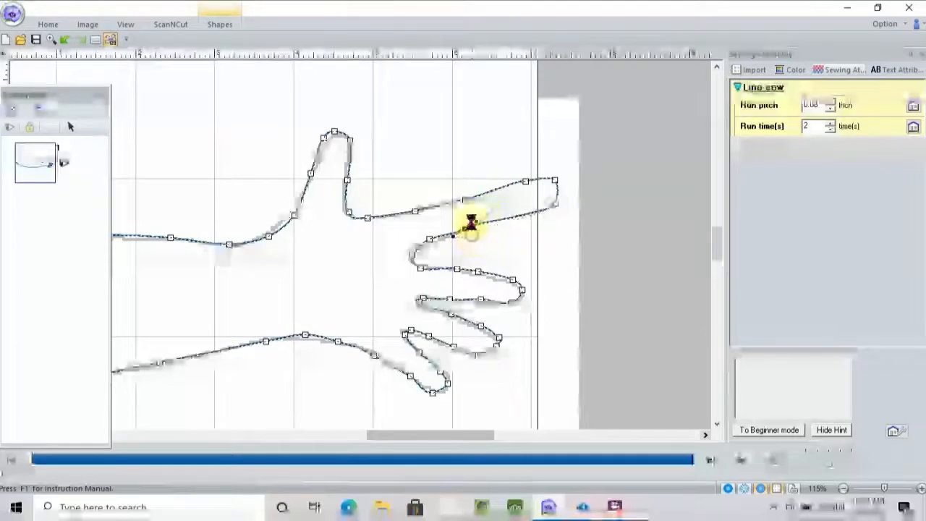
left_click(463, 201)
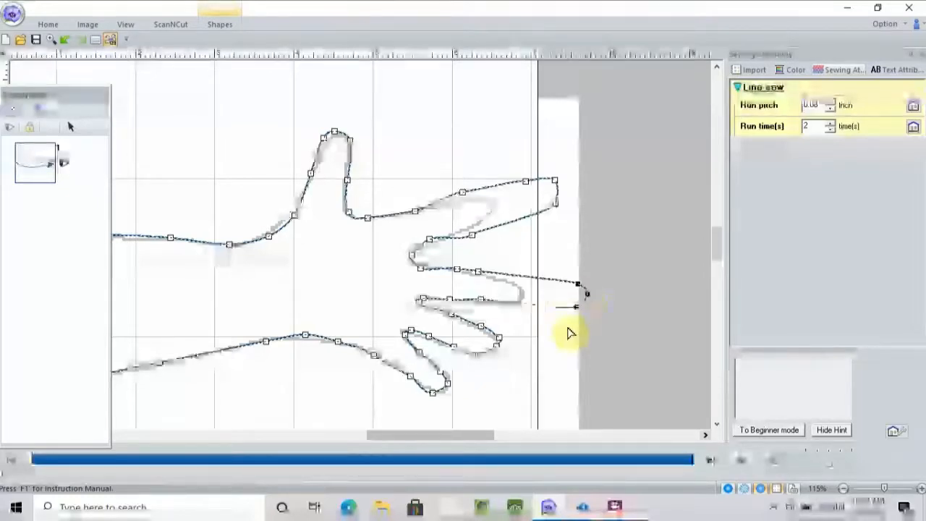
- Lengthen the middle, ring and little fingers by moving their groups of tip points outward beyond the template
left_click_drag(484, 371, 518, 382)
left_click(497, 341)
left_click_drag(546, 369, 544, 371)
left_click(434, 369)
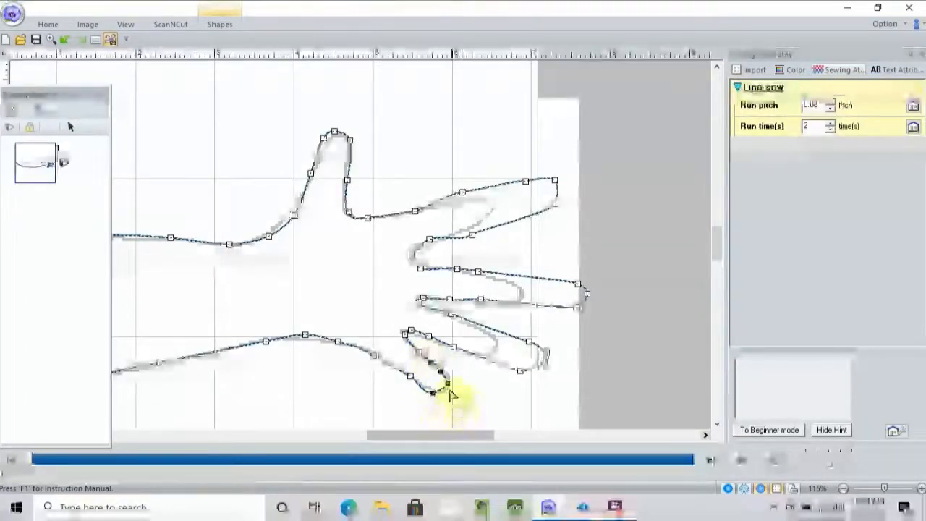
left_click_drag(499, 413, 500, 412)
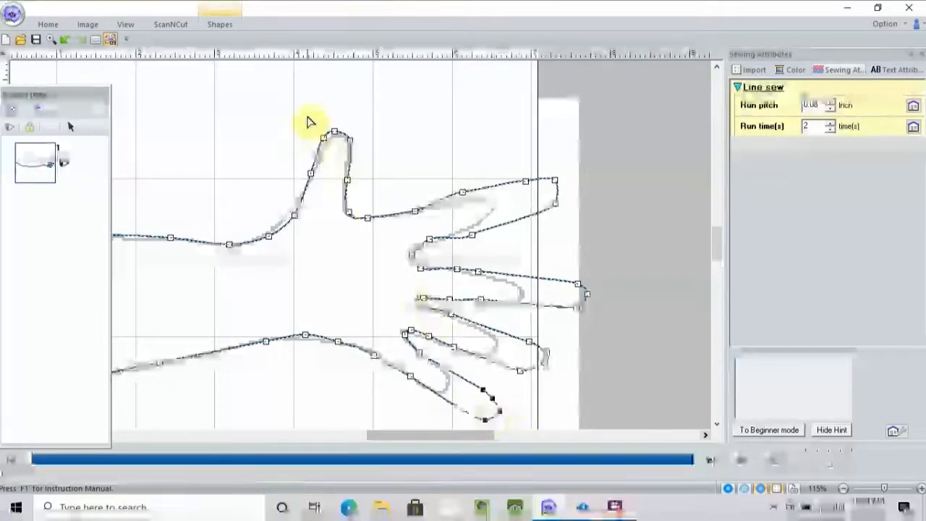
- Lengthen the thumb by moving its three tip points outward, and adjust the point near the gap between index and middle fingers
left_click_drag(306, 116, 366, 166)
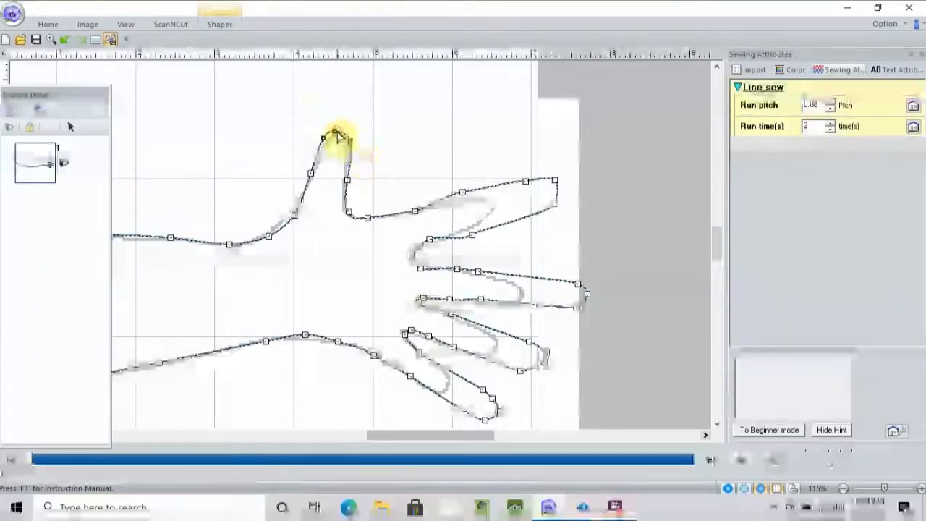
left_click_drag(344, 107, 344, 106)
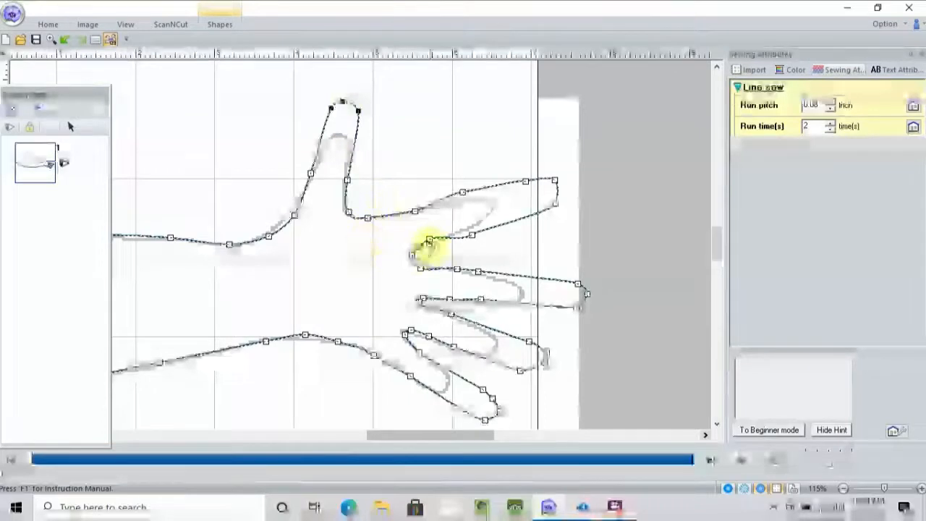
left_click(427, 239)
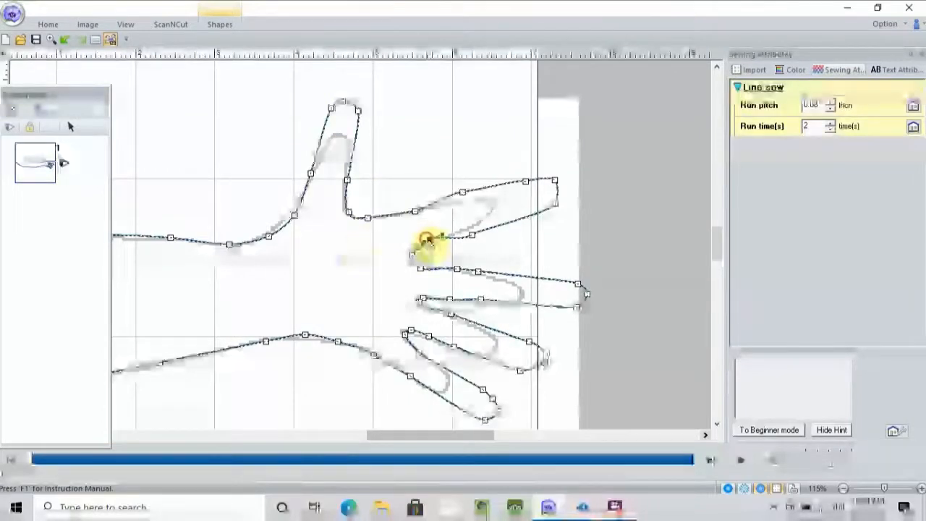
left_click(278, 293)
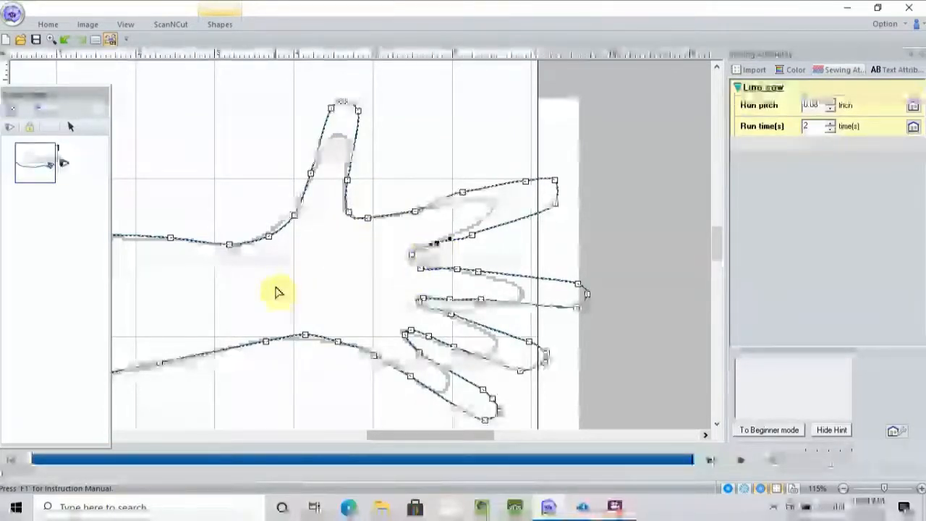
- Pull the edit point on the forearm's lower edge downward to form a protruding elbow
left_click_drag(384, 434, 325, 439)
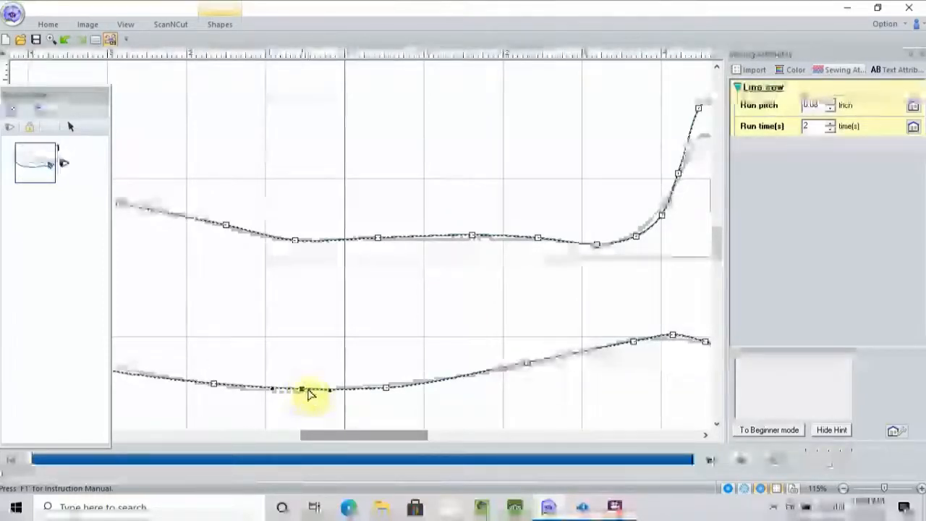
left_click(302, 389)
left_click_drag(304, 411, 299, 418)
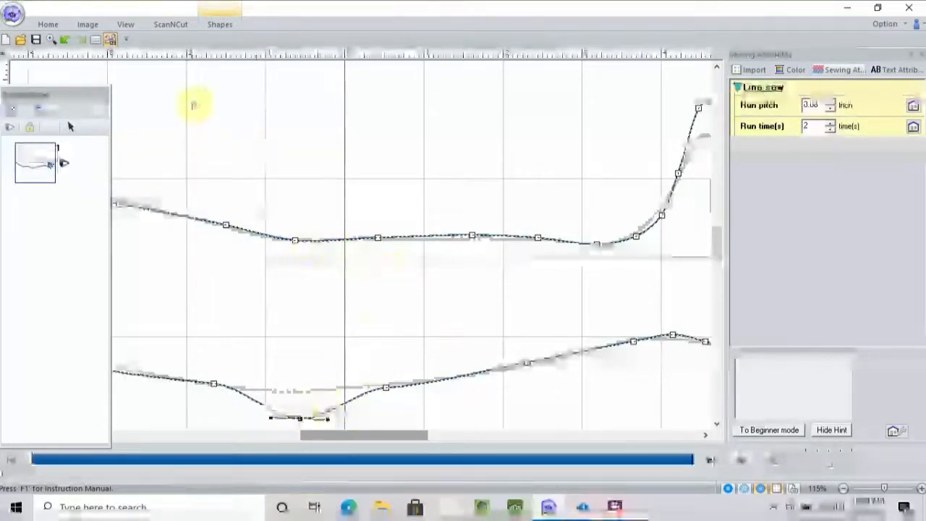
- Return to object selection, fit the whole arm in view, and stretch the outline upward to a height of about 4.79 inches
left_click(49, 24)
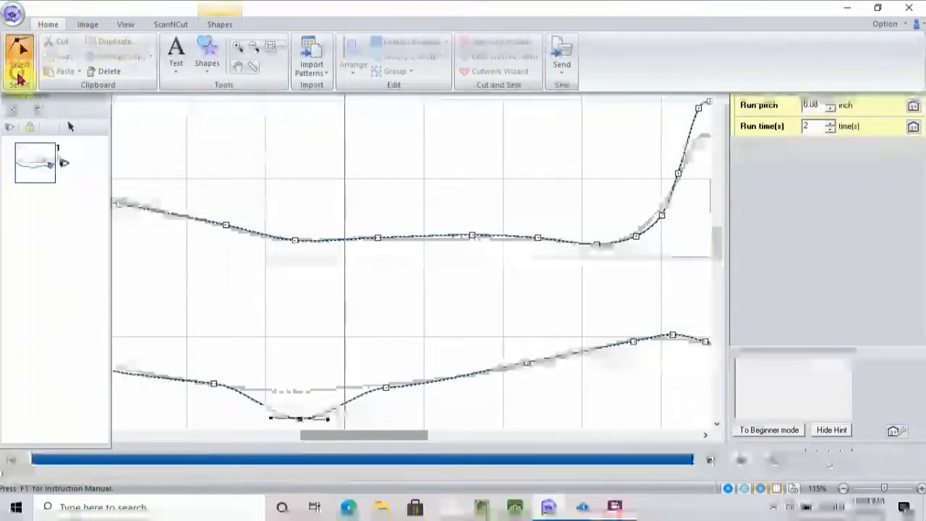
left_click(20, 78)
left_click(19, 107)
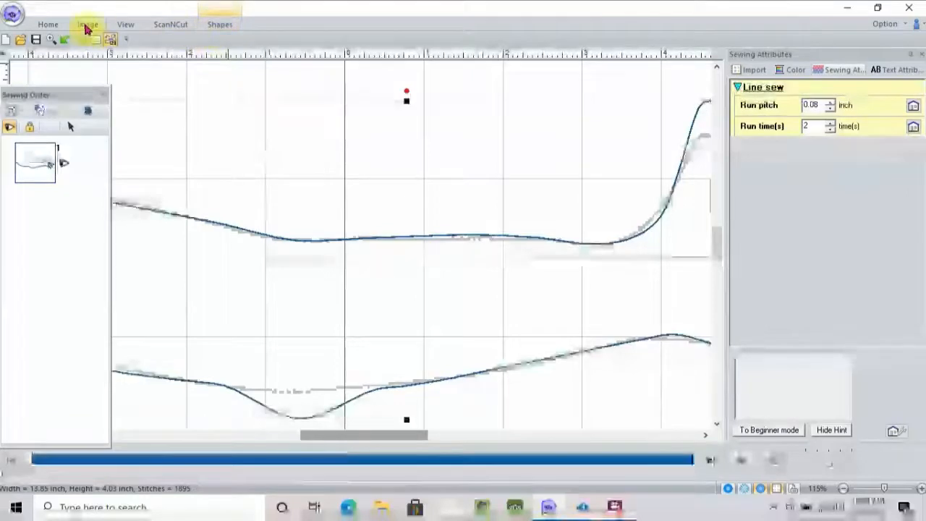
left_click(45, 25)
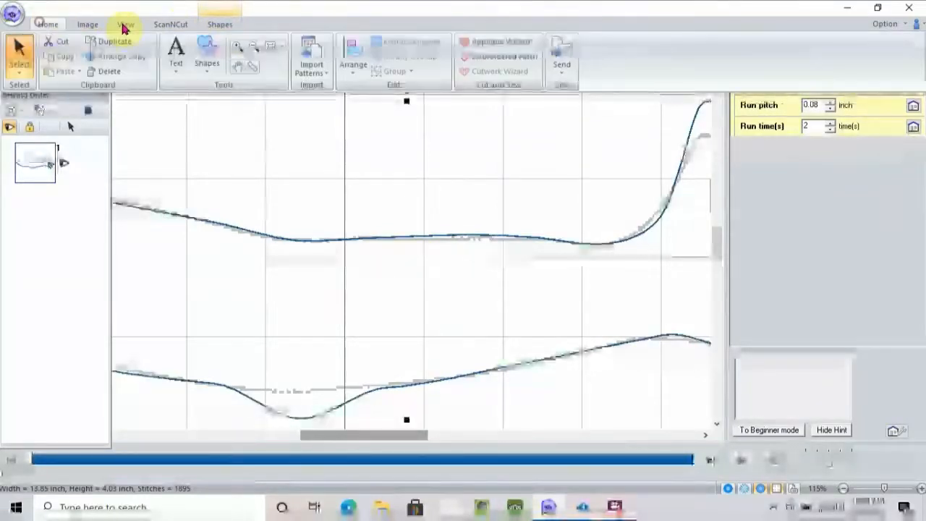
left_click(283, 48)
left_click(294, 65)
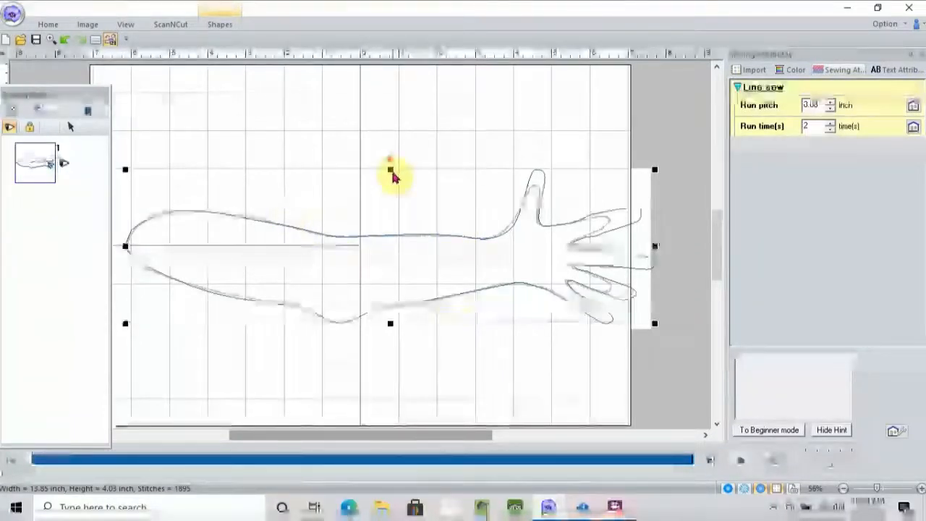
left_click_drag(390, 170, 387, 140)
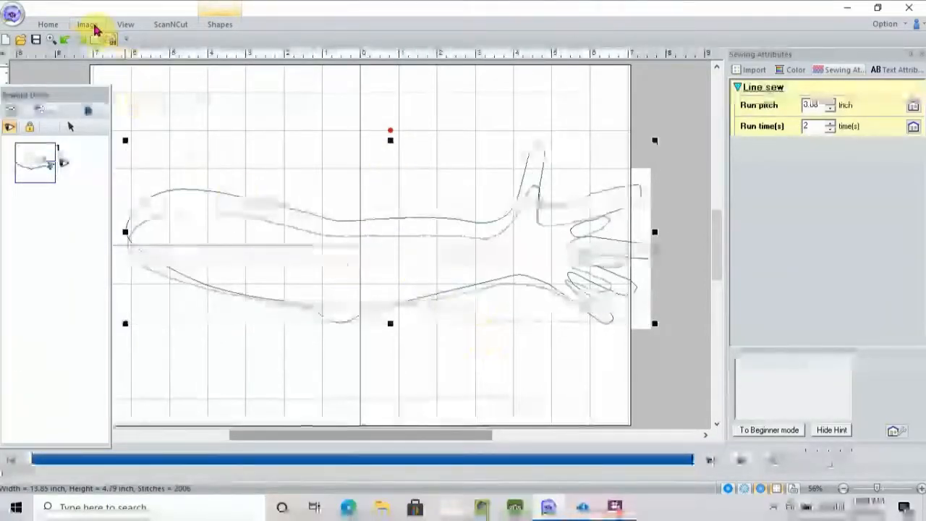
- Fade the template image out completely and stretch the arm outline downward to a height of about 5.46 inches
left_click(121, 27)
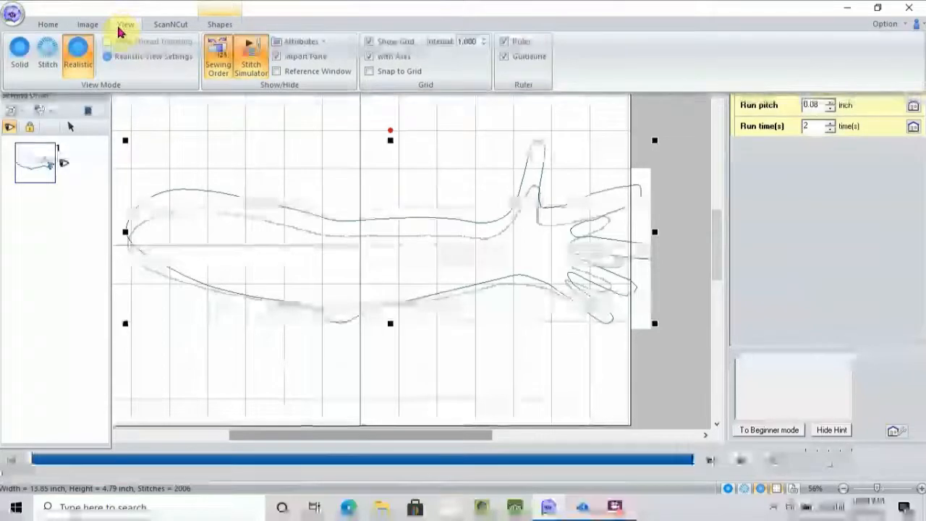
left_click(87, 24)
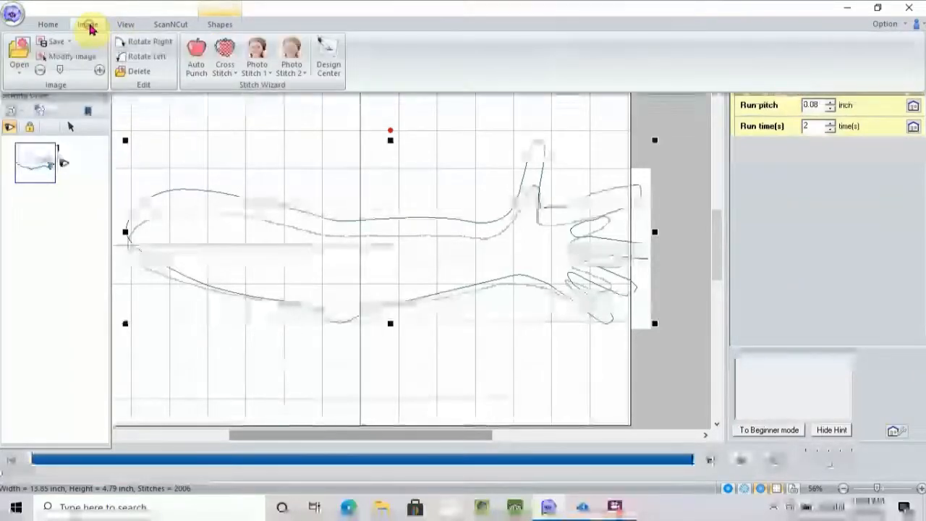
left_click(39, 71)
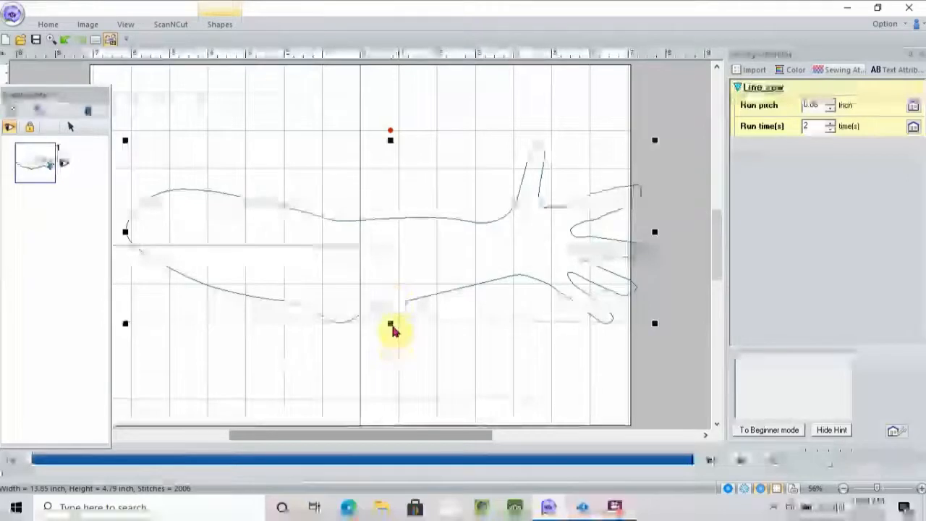
left_click_drag(390, 323, 389, 349)
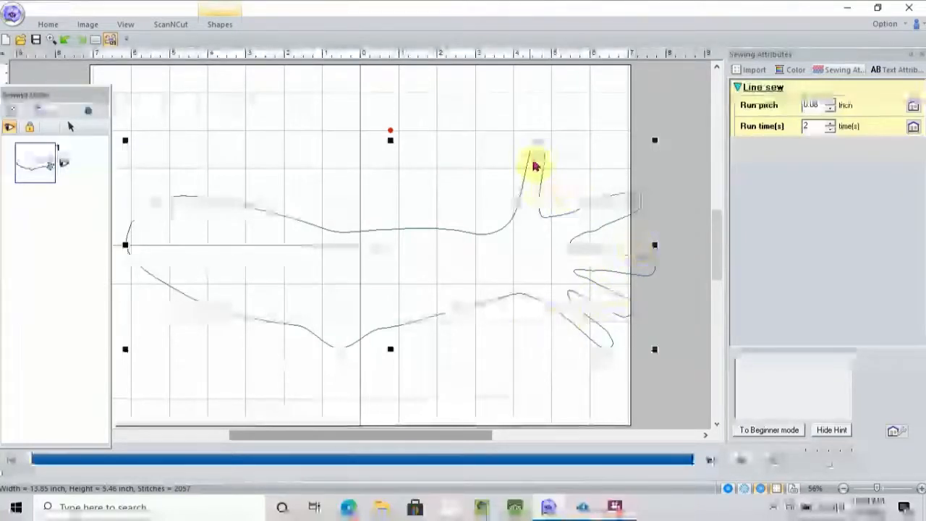
- Switch the arm outline to point editing, lower the thumb's tip points, and move its side points outward to widen it
left_click(500, 105)
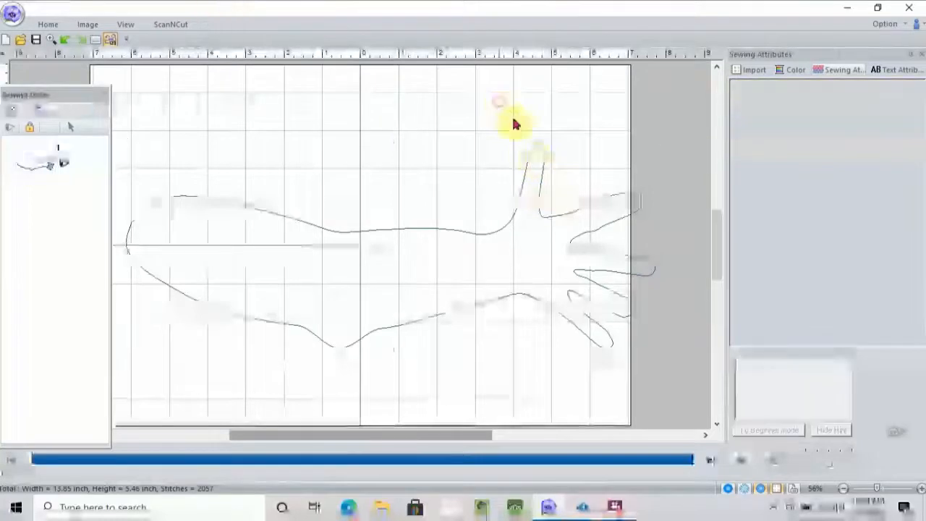
left_click(544, 161)
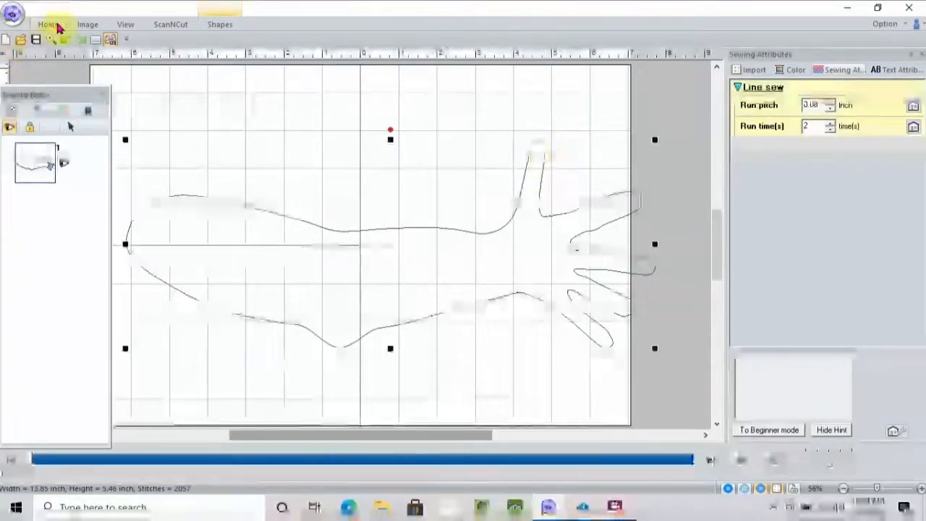
left_click(47, 24)
left_click(20, 65)
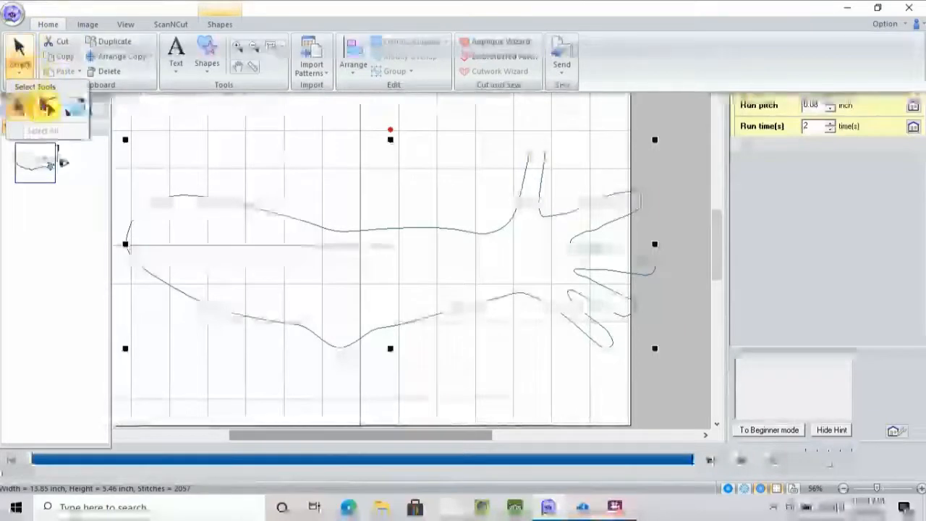
left_click(46, 107)
left_click_drag(510, 119, 551, 153)
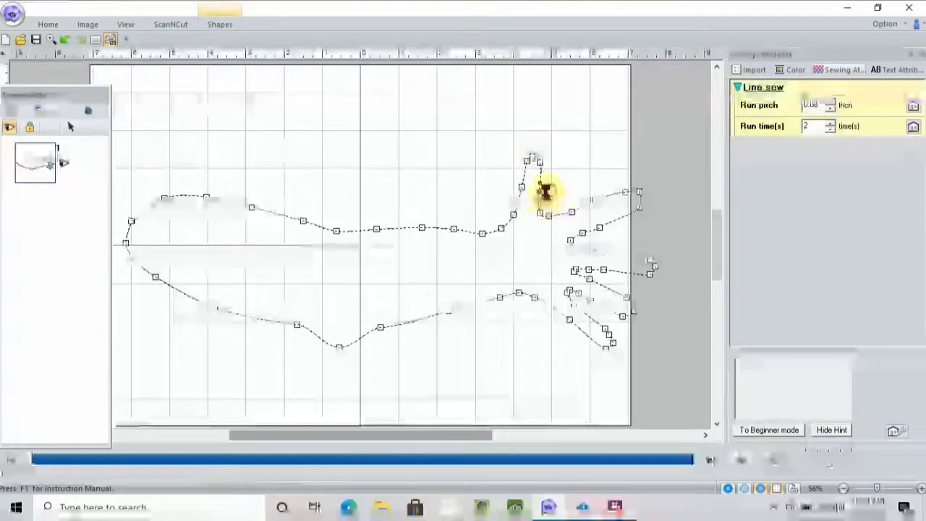
left_click_drag(521, 187, 514, 188)
- Reshape the wrist by moving the edit points below the thumb and along the lower edge up to the little finger
left_click(513, 215)
left_click_drag(509, 217, 505, 214)
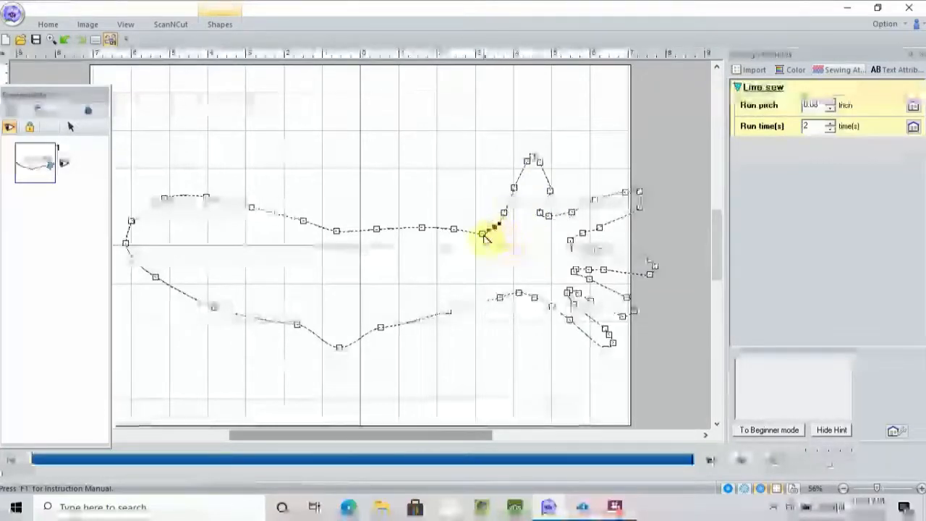
left_click(482, 232)
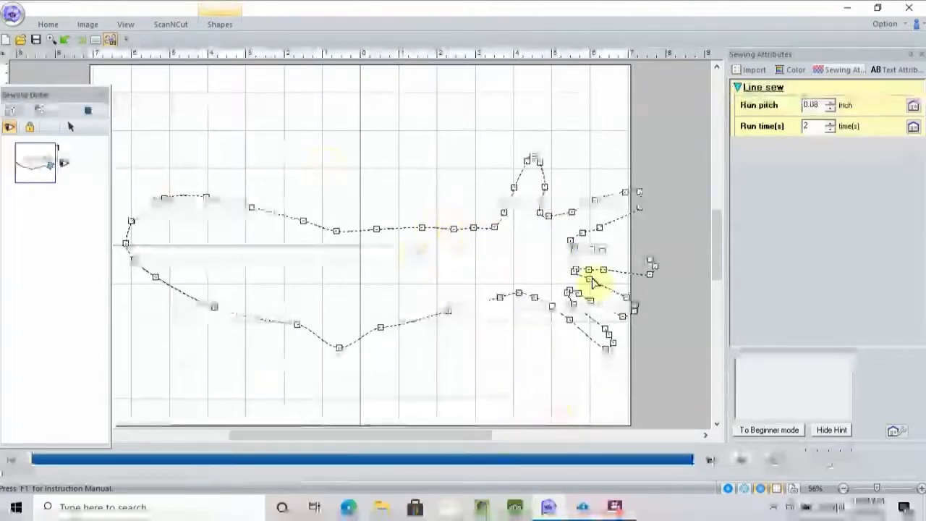
left_click(518, 294)
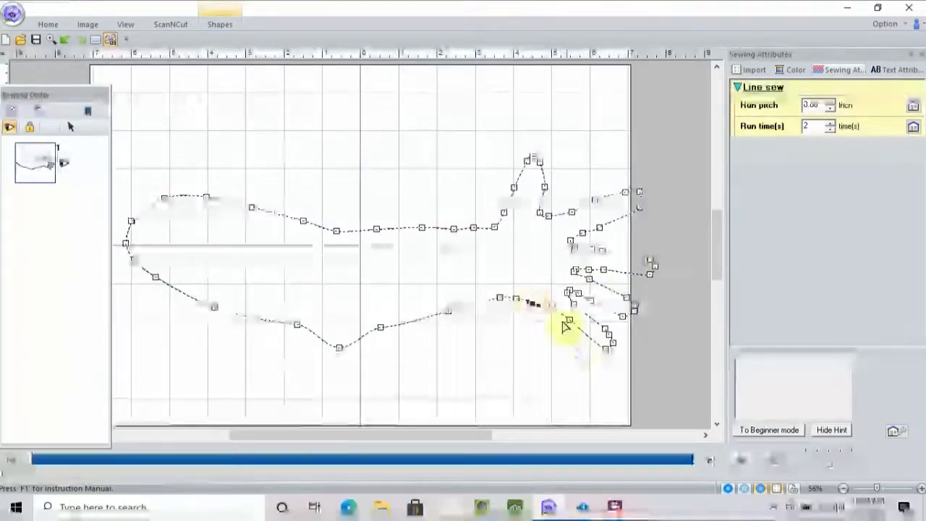
left_click(551, 308)
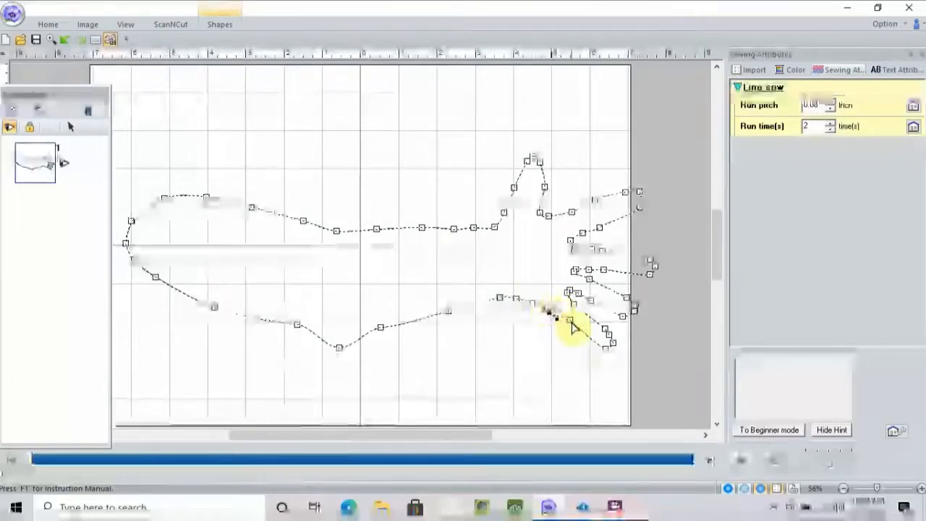
left_click(569, 325)
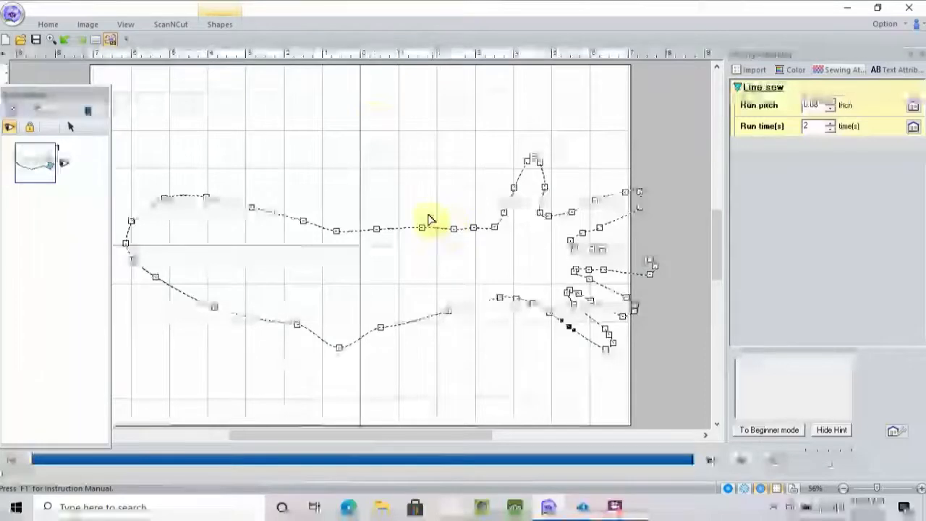
- Return to object selection, select the arm outline, and scale it down proportionally to about 12.39 by 4.50 inches
left_click(42, 24)
left_click(20, 62)
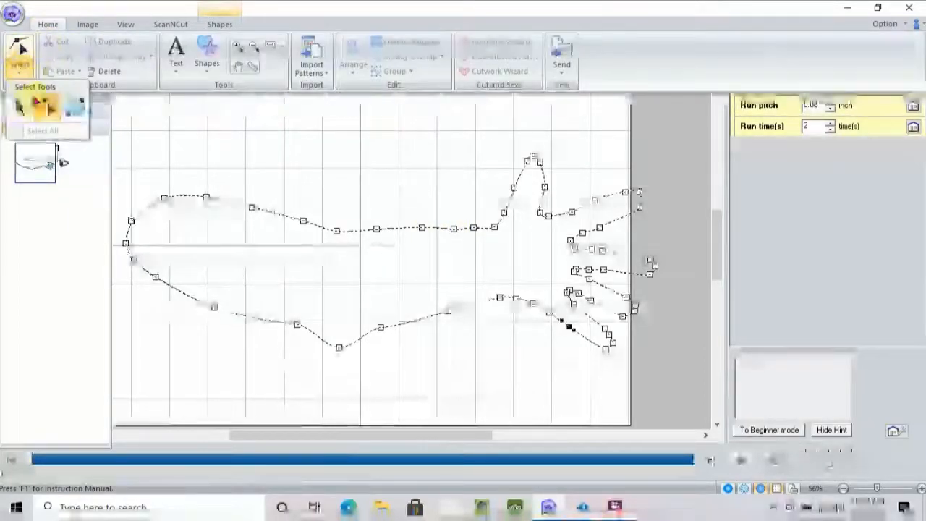
left_click(19, 107)
left_click(390, 154)
left_click(499, 229)
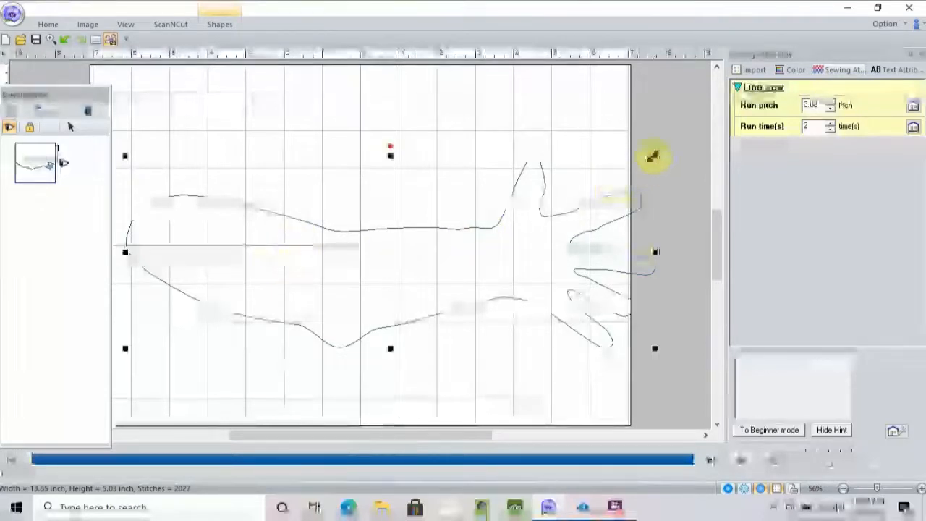
left_click_drag(651, 155, 614, 175)
left_click(510, 384)
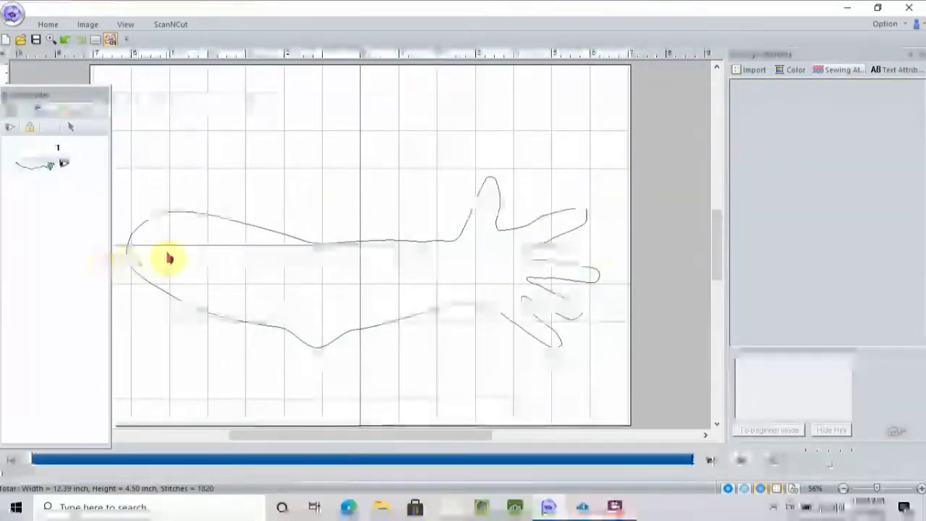
- Measure the arm's length from the rounded shoulder end to the middle fingertip, and return to object selection
left_click(48, 25)
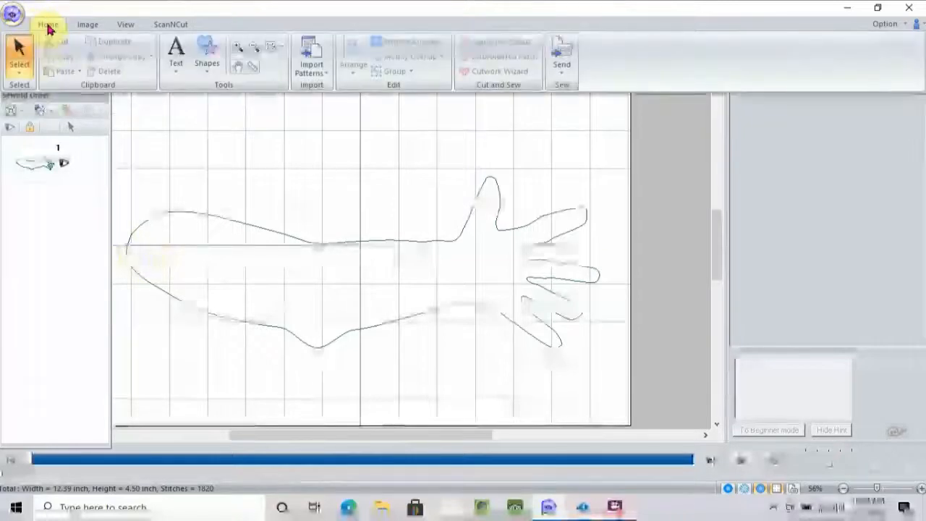
left_click(253, 70)
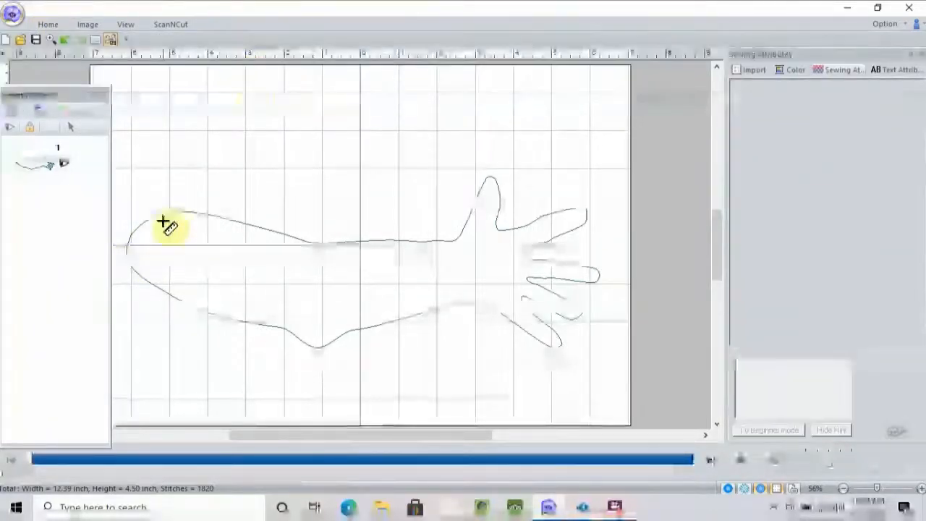
left_click_drag(125, 250, 601, 278)
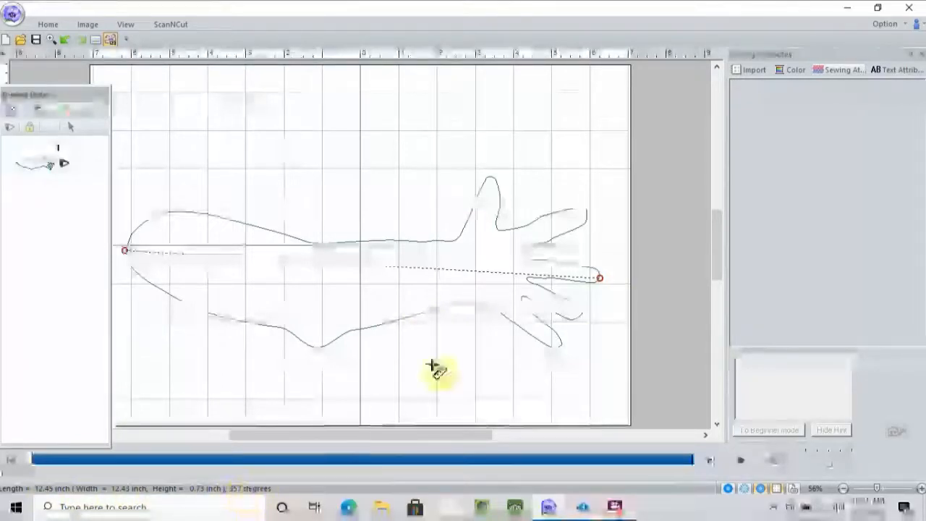
left_click(51, 24)
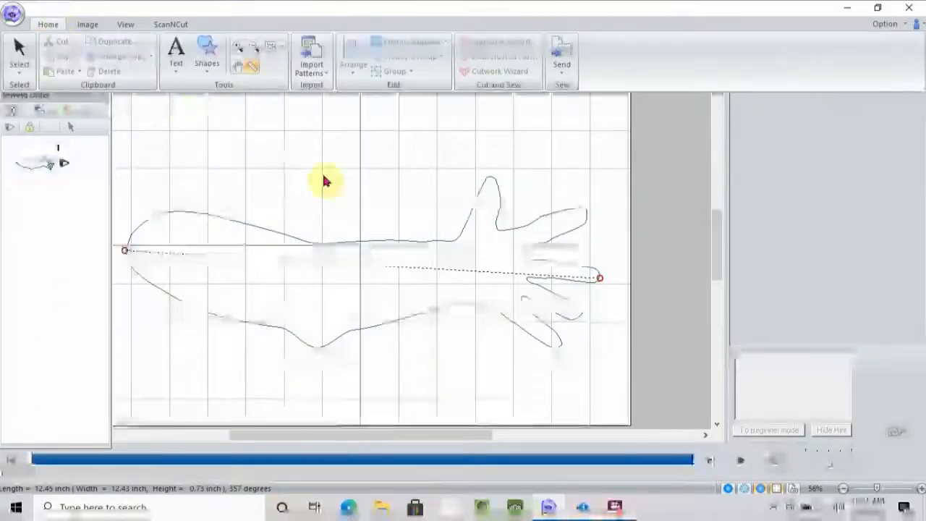
left_click(431, 238)
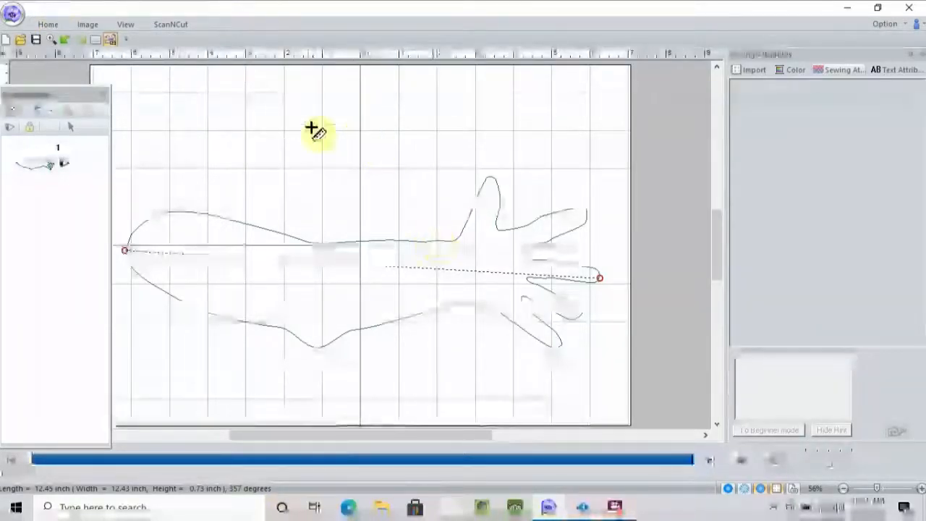
left_click(49, 23)
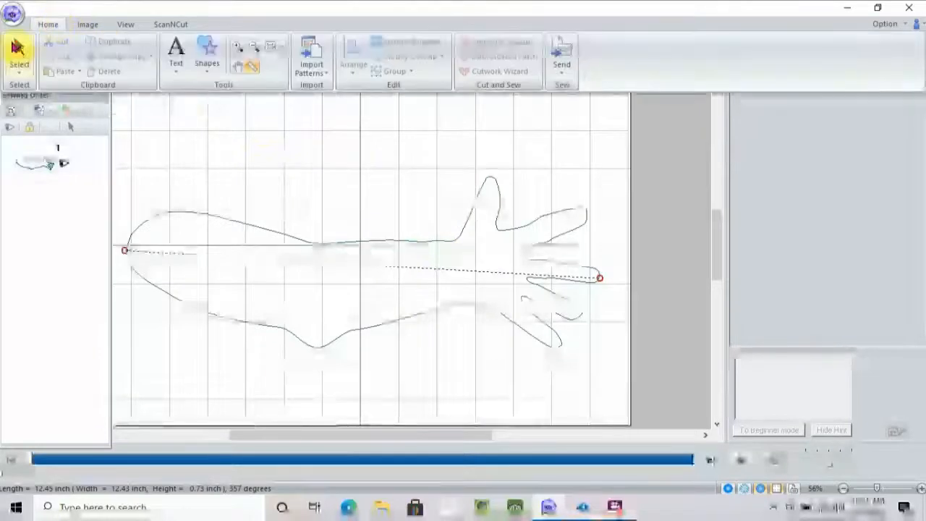
left_click(476, 238)
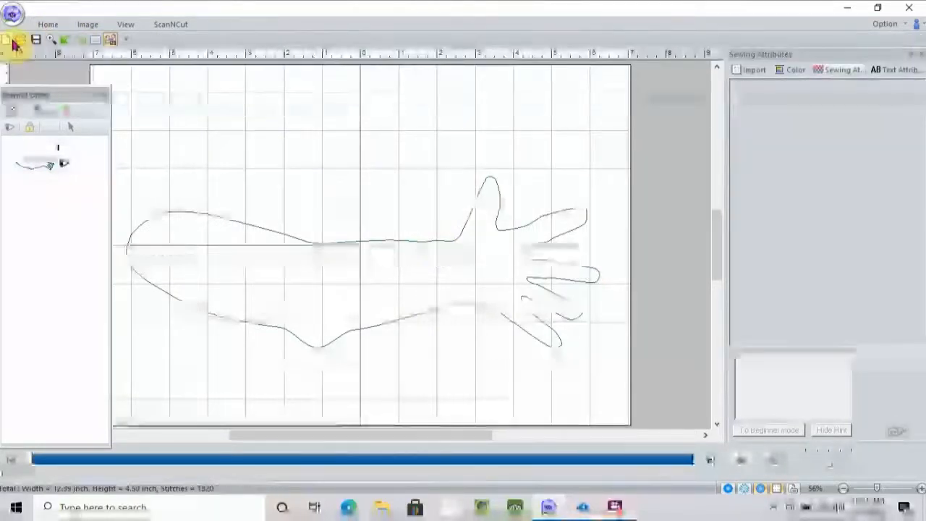
- Select the arm outline, try 1 run time for its line sew, and restore the setting to 2
left_click(465, 223)
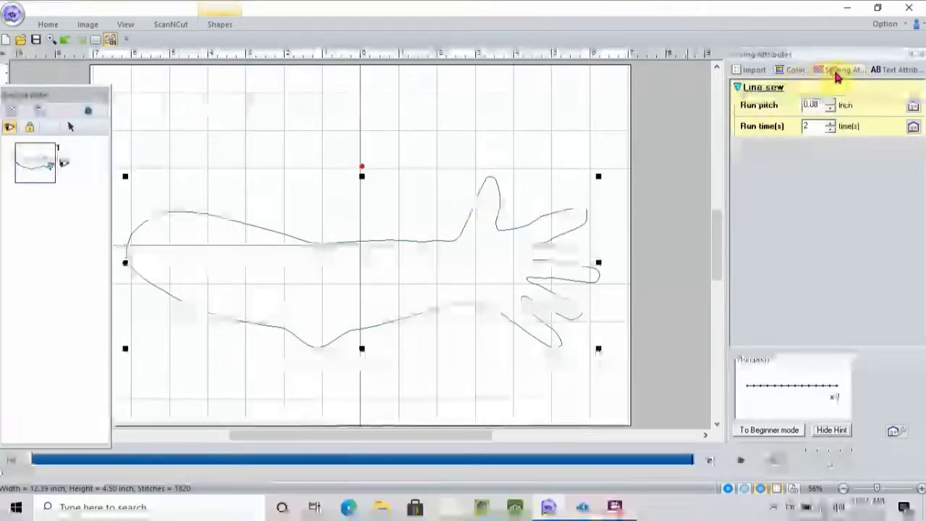
left_click(820, 106)
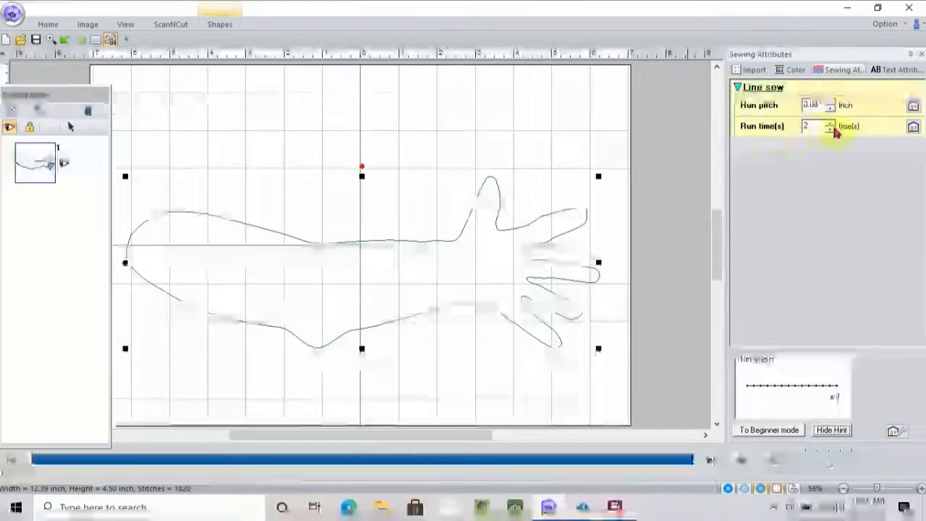
left_click(831, 129)
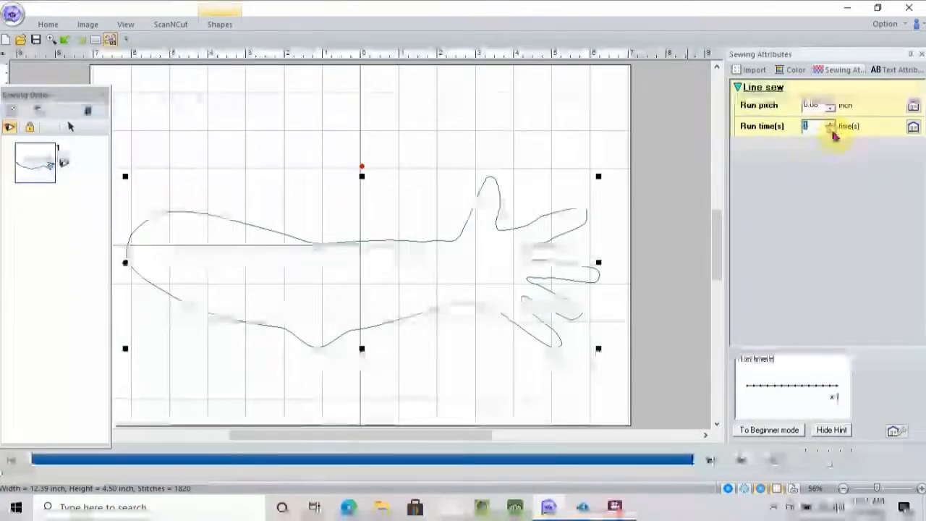
left_click(832, 123)
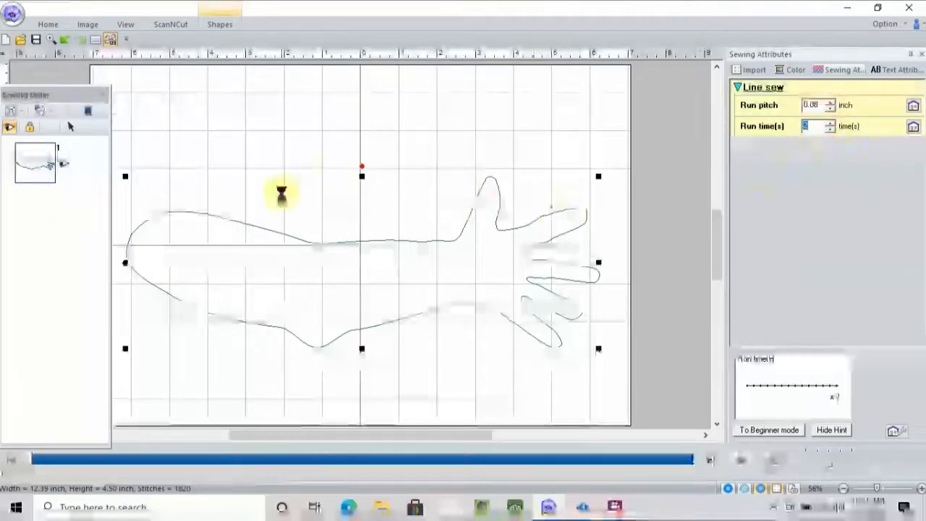